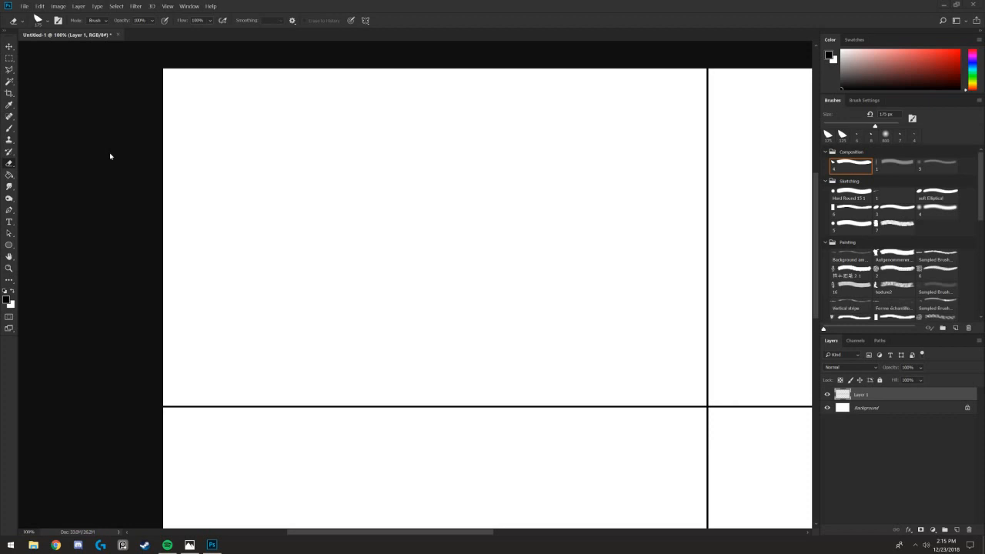
- Draw a horizontal horizon line across the large frame with the Brush and mark an X vanishing point near each end
key(b)
drag(563, 170, 534, 202)
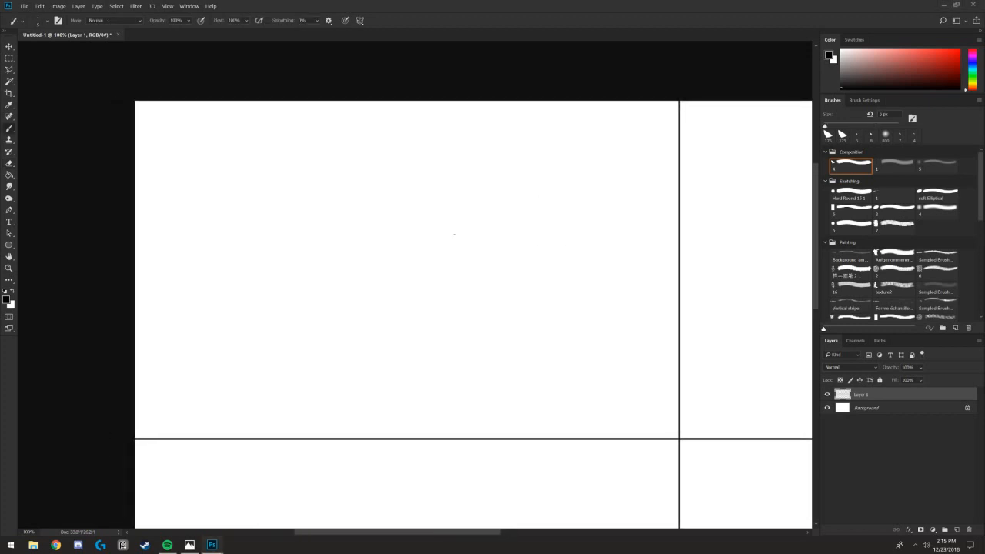
drag(672, 245, 133, 245)
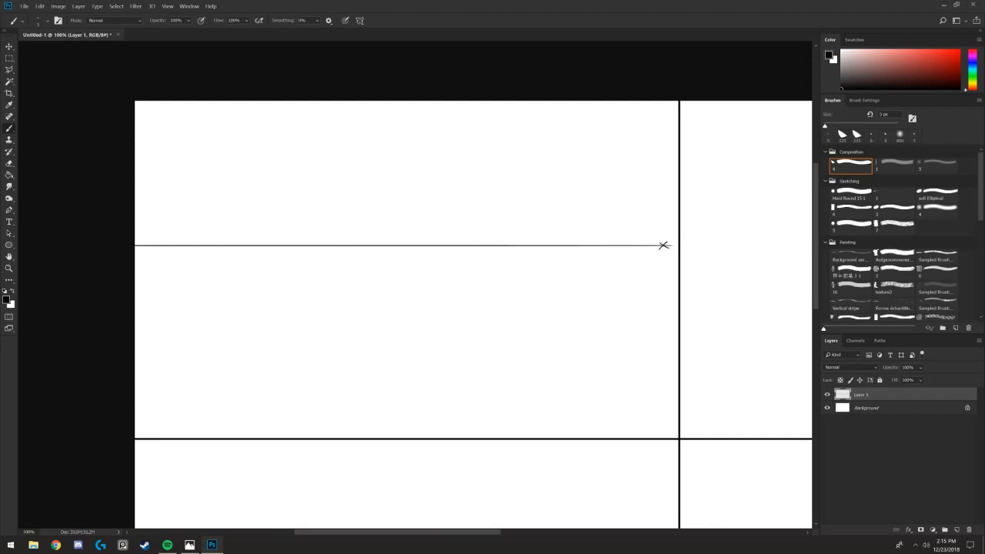
drag(156, 240, 152, 250)
- Draw straight guides from a low front corner to both vanishing points and from the right base corner back to the left vanishing point
drag(484, 240, 480, 180)
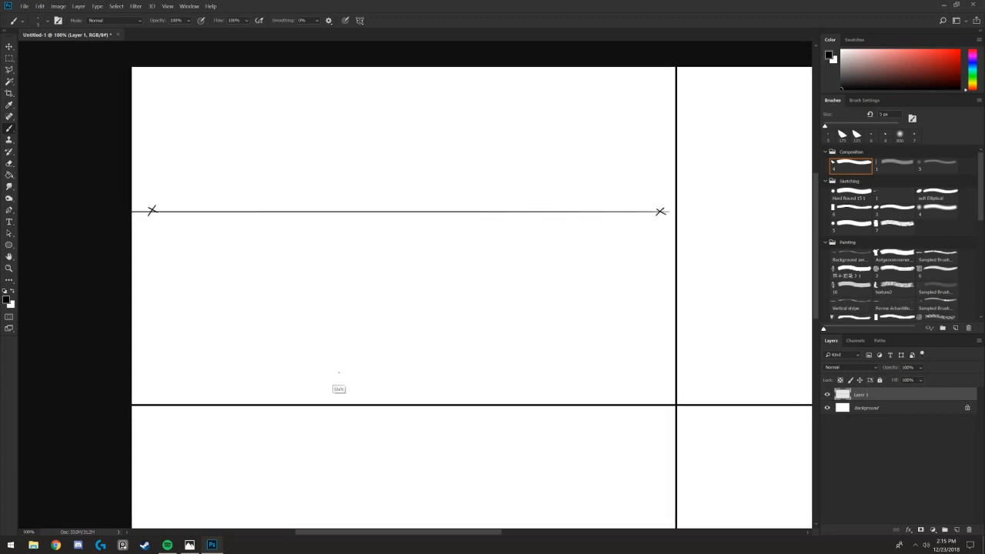
shift+click(334, 371)
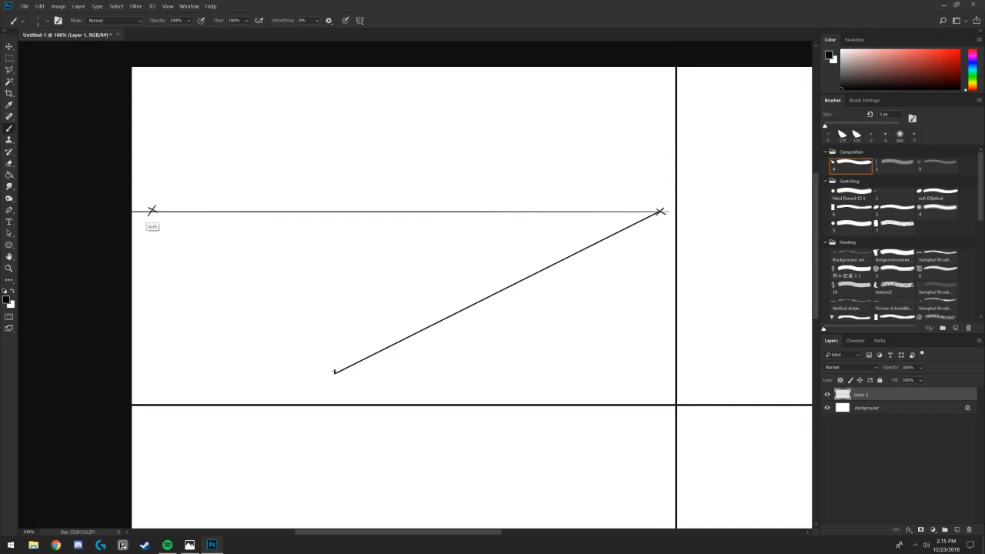
shift+click(153, 210)
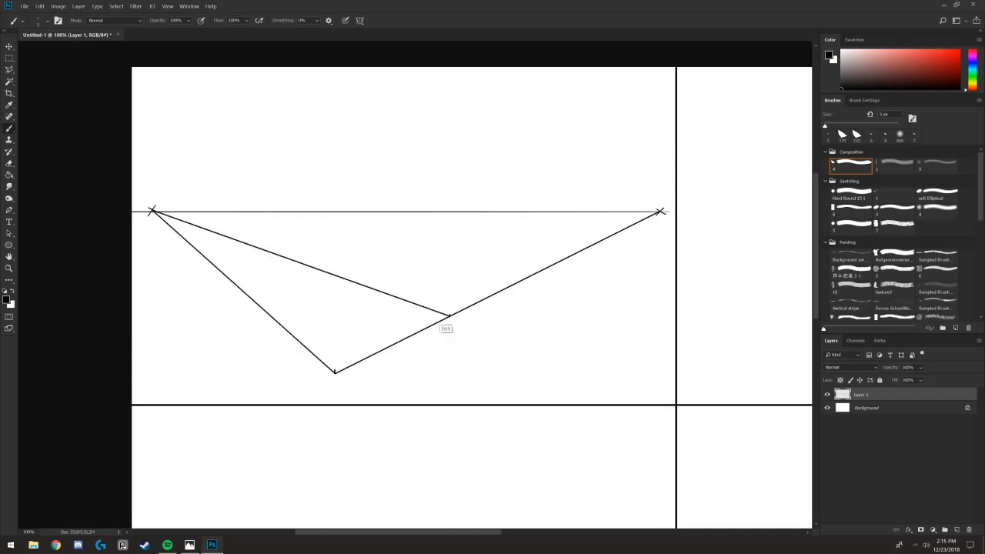
shift+click(450, 314)
shift+click(292, 335)
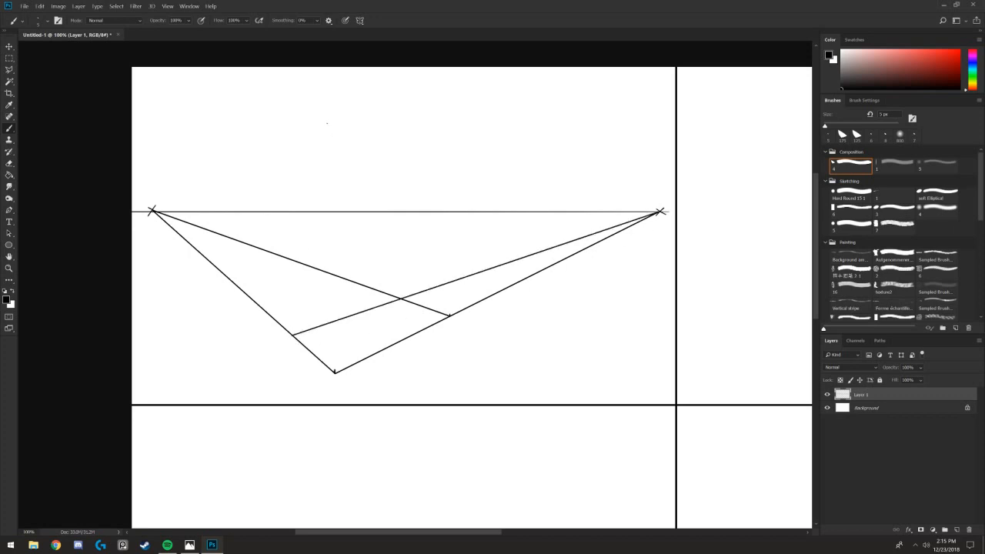
key(ctrl+z)
- Sketch a small treasure chest thumbnail with a curved lid, latch and corner details above the horizon's left end
mouse_move(259, 140)
mouse_down()
mouse_move(218, 123)
mouse_move(219, 146)
mouse_up()
mouse_move(222, 125)
mouse_down()
mouse_move(260, 140)
mouse_move(227, 158)
mouse_up()
mouse_move(259, 108)
mouse_down()
mouse_move(219, 123)
mouse_move(202, 103)
mouse_move(218, 123)
mouse_move(213, 145)
mouse_up()
mouse_move(199, 100)
mouse_down()
mouse_move(223, 121)
mouse_move(230, 94)
mouse_move(197, 100)
mouse_up()
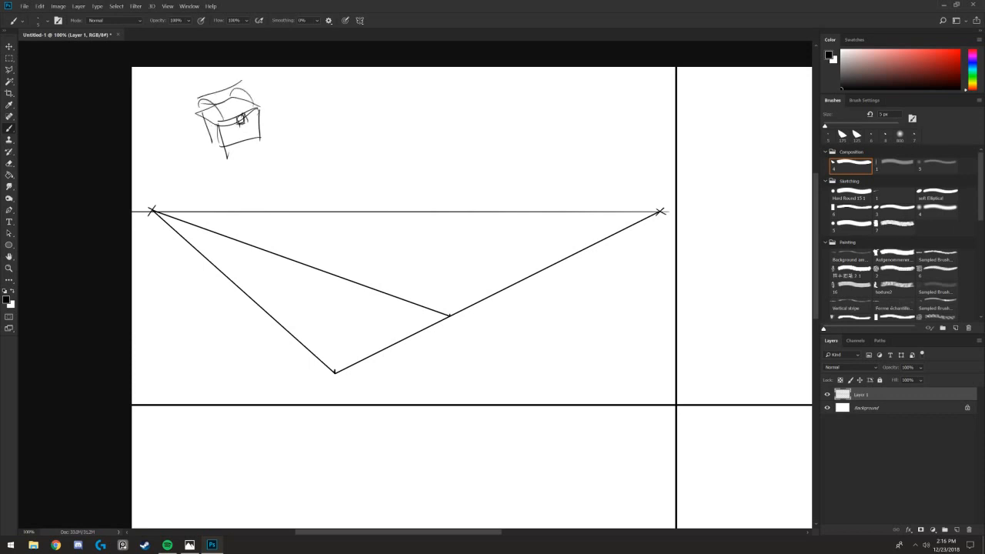
drag(221, 140, 221, 146)
- Close the box's base with a guide to the right vanishing point and raise a vertical line from the front corner
shift+click(289, 329)
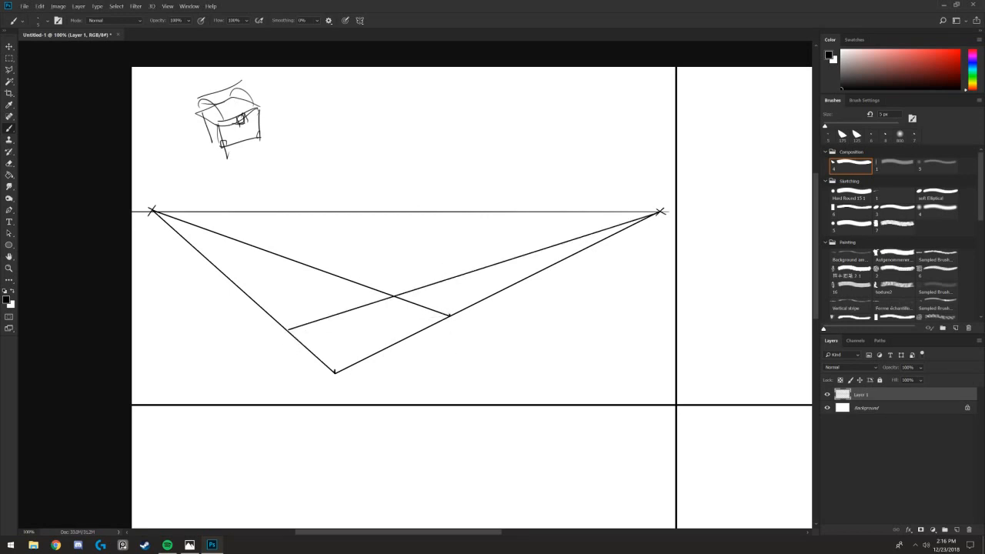
drag(450, 315, 449, 245)
key(ctrl+z)
drag(335, 373, 335, 233)
- Draw the box's top guides to both vanishing points and raise vertical edges at the right and left base corners
shift+click(335, 285)
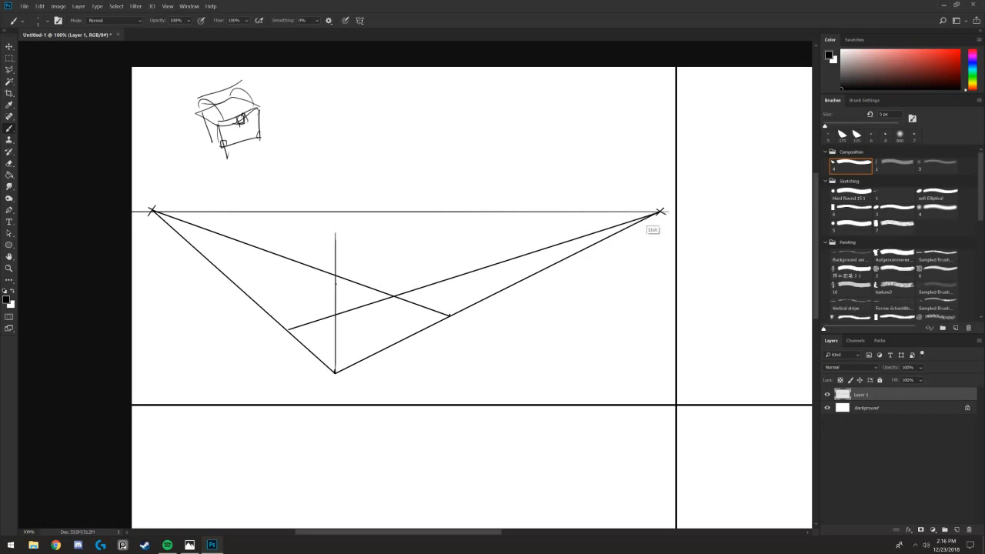
shift+click(660, 211)
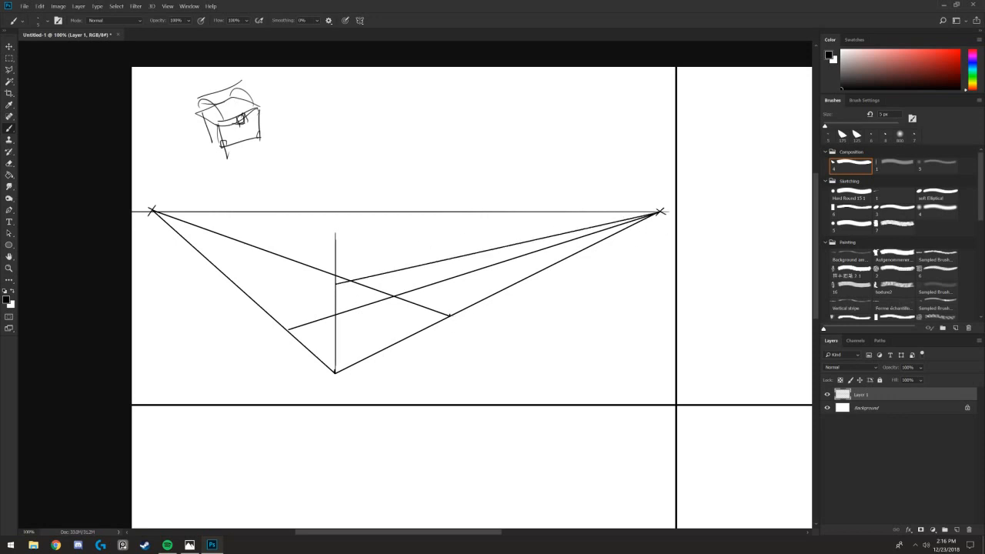
drag(449, 315, 450, 258)
shift+click(153, 211)
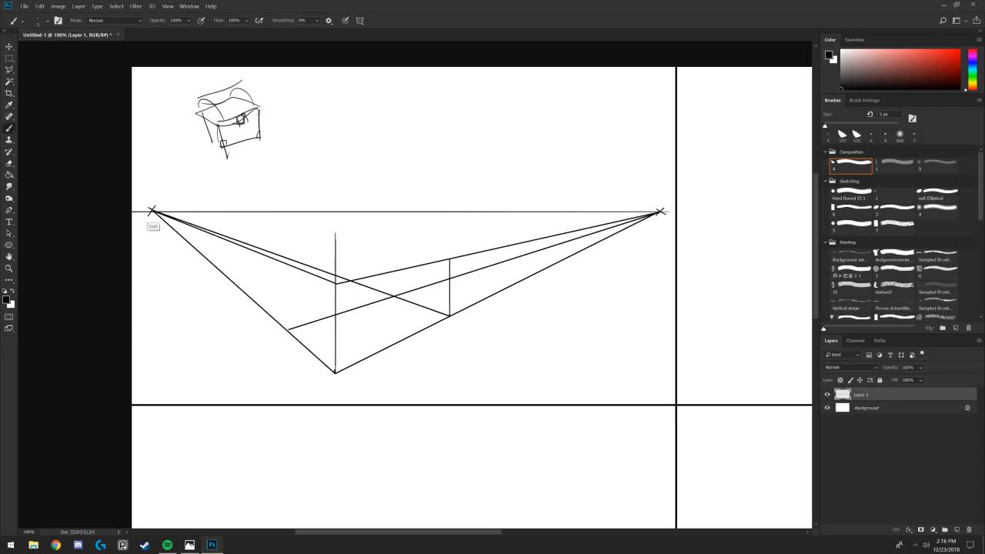
shift+click(152, 211)
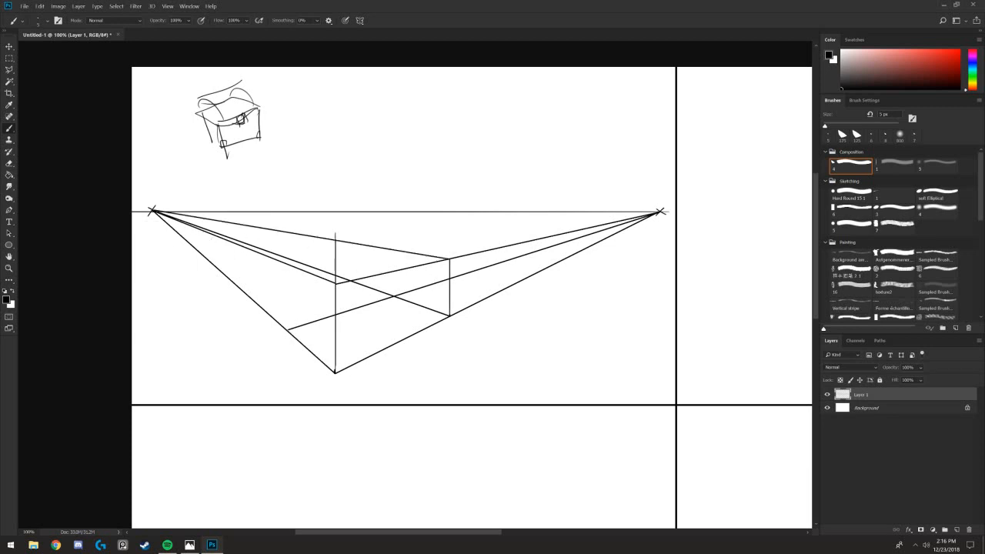
drag(288, 329, 287, 265)
shift+click(660, 211)
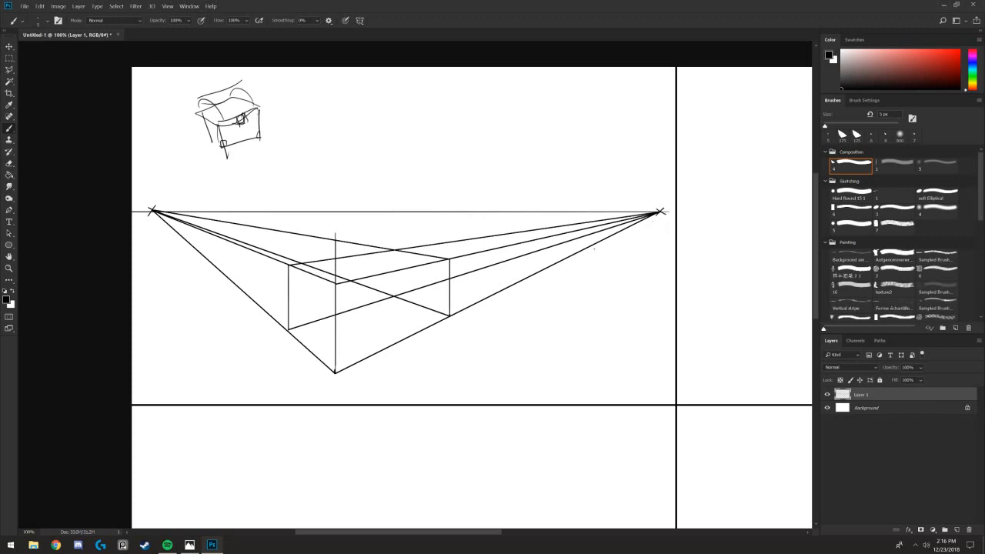
- Erase the excess of the front vertical line above the box and the overlapping guide beside the top front corner
key(e)
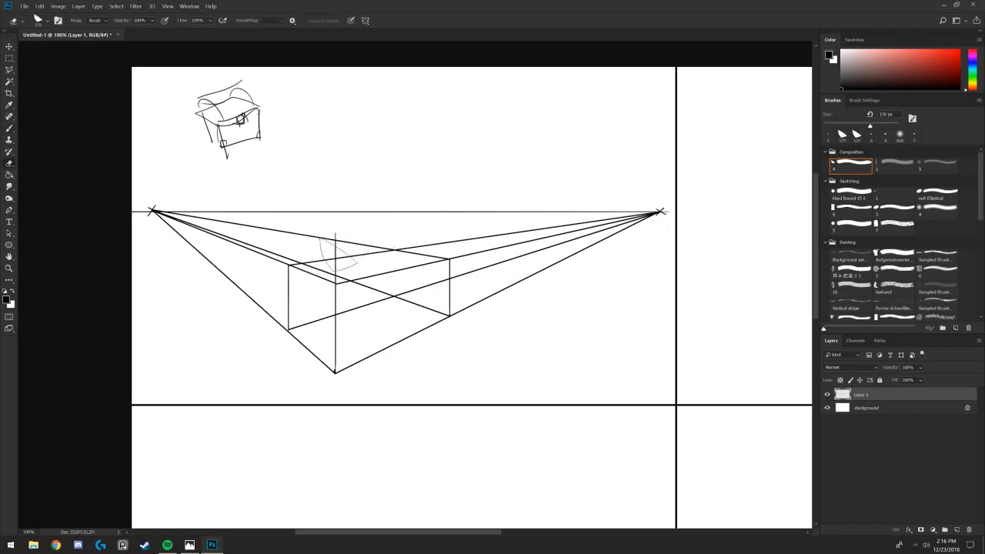
drag(334, 252, 332, 232)
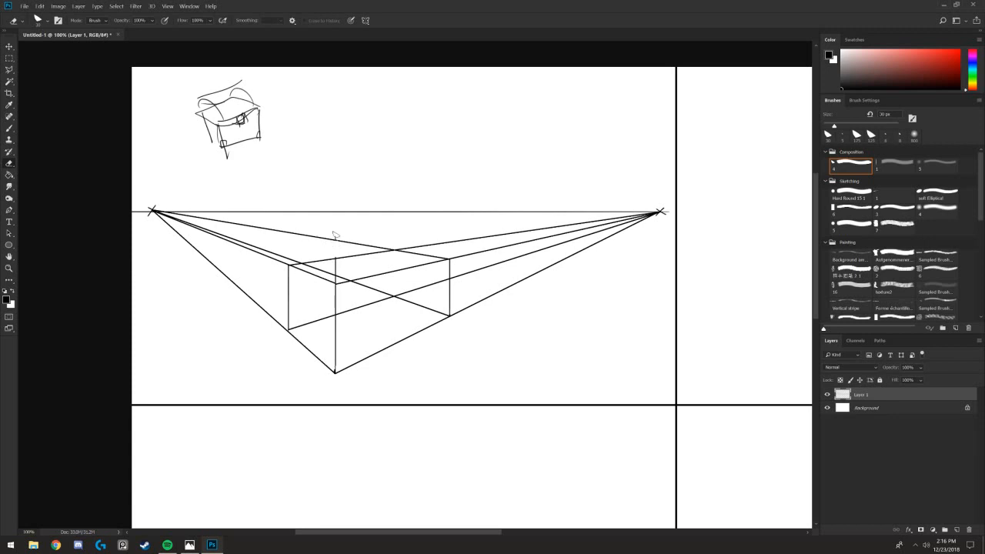
mouse_move(336, 274)
mouse_down()
mouse_move(346, 277)
mouse_move(305, 264)
mouse_up()
key(bracketleft)
key(bracketleft)
key(bracketleft)
key(bracketright)
key(bracketright)
key(bracketright)
- Draw the box's back vertical edge and erase the guide lines crossing the right face
key(b)
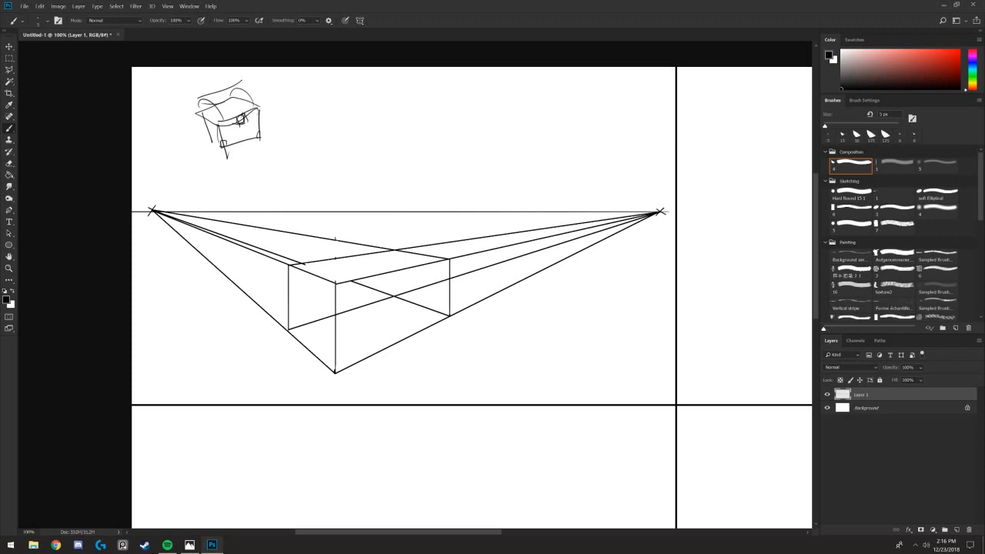
drag(393, 296, 393, 251)
key(e)
mouse_move(440, 278)
mouse_down()
mouse_move(397, 296)
mouse_move(358, 285)
mouse_up()
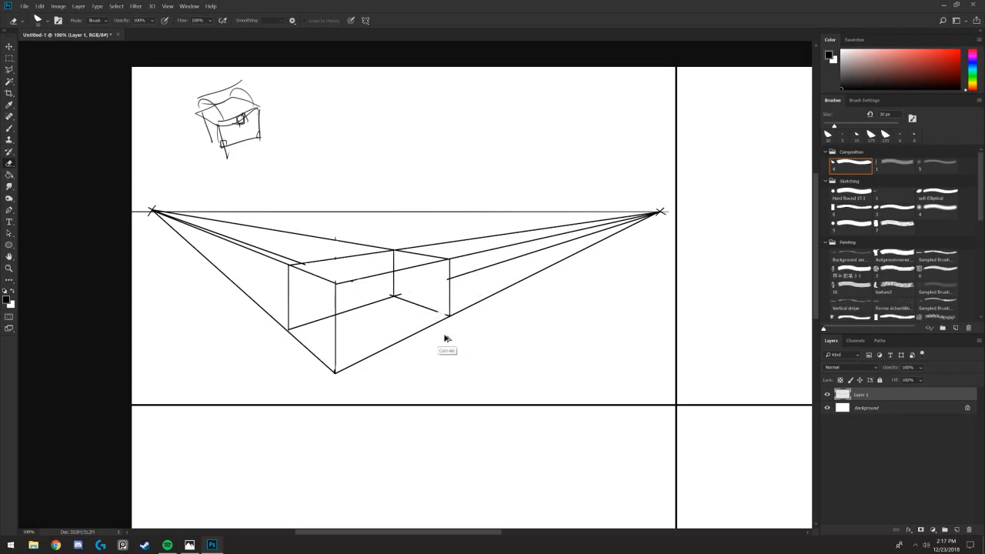
key(bracketleft)
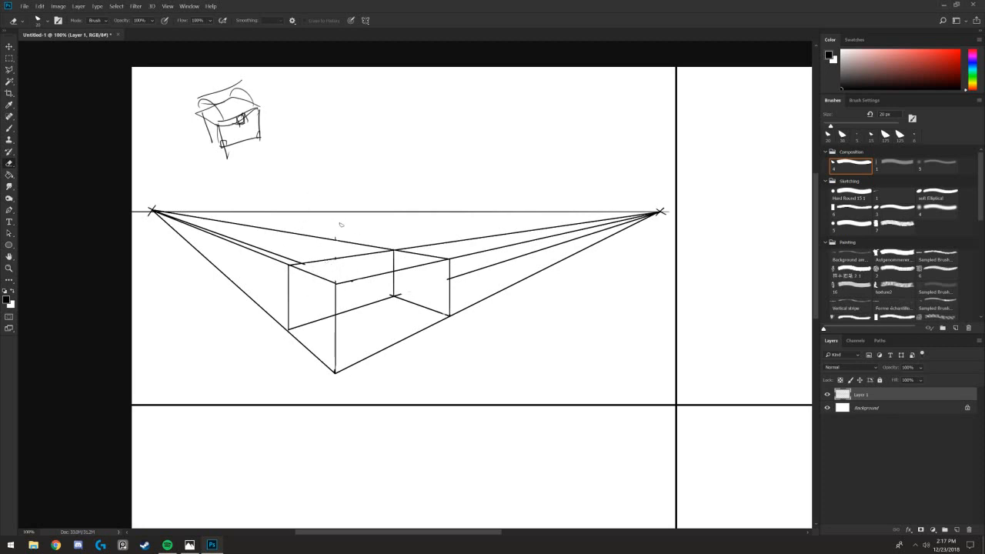
mouse_move(310, 268)
mouse_down()
mouse_move(303, 242)
mouse_move(321, 277)
mouse_move(319, 270)
mouse_up()
- Reinforce the right and bottom edges of the treasure chest thumbnail with the Brush
key(b)
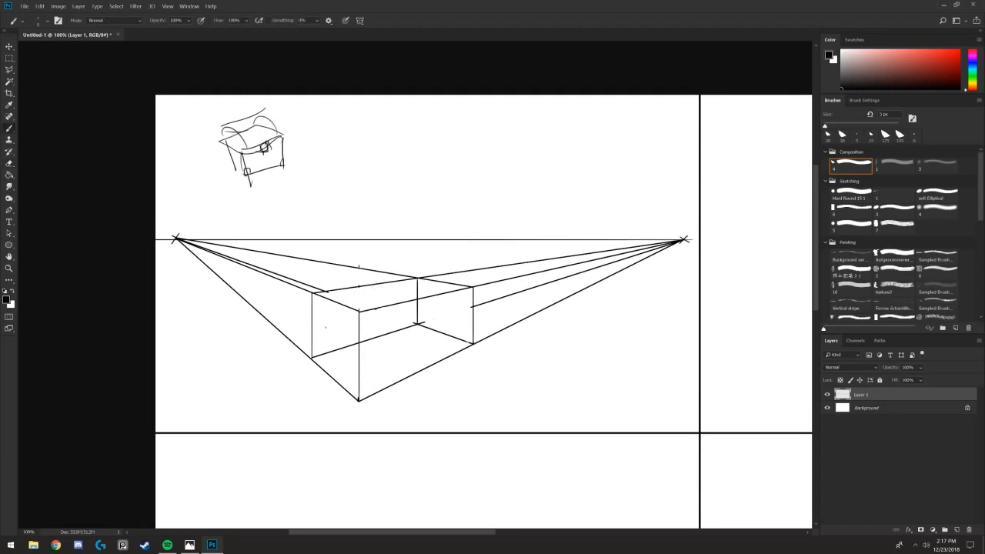
drag(282, 138, 284, 168)
drag(286, 163, 246, 180)
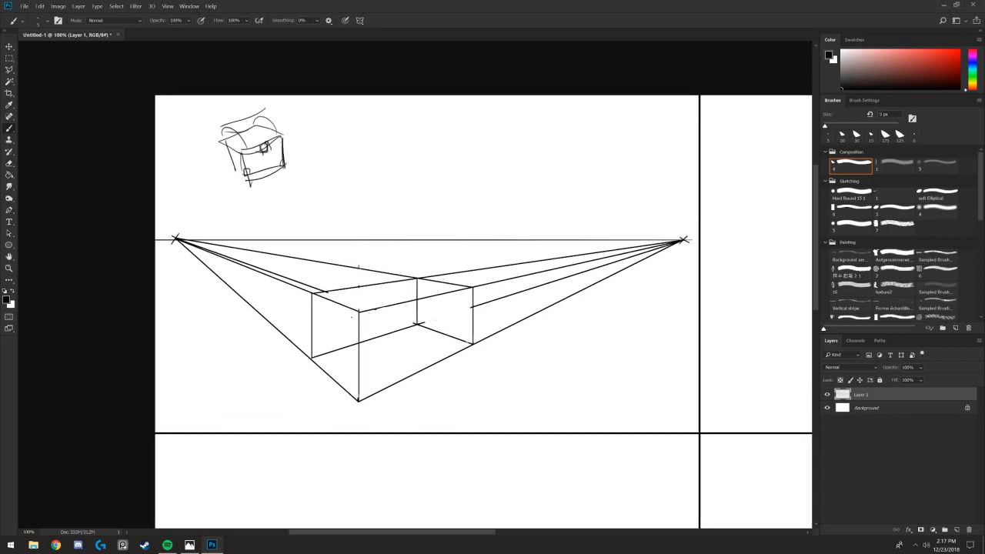
- Extend the box's four vertical edges upward for the lid and connect their tops to the vanishing points
drag(358, 310, 358, 260)
shift+click(175, 239)
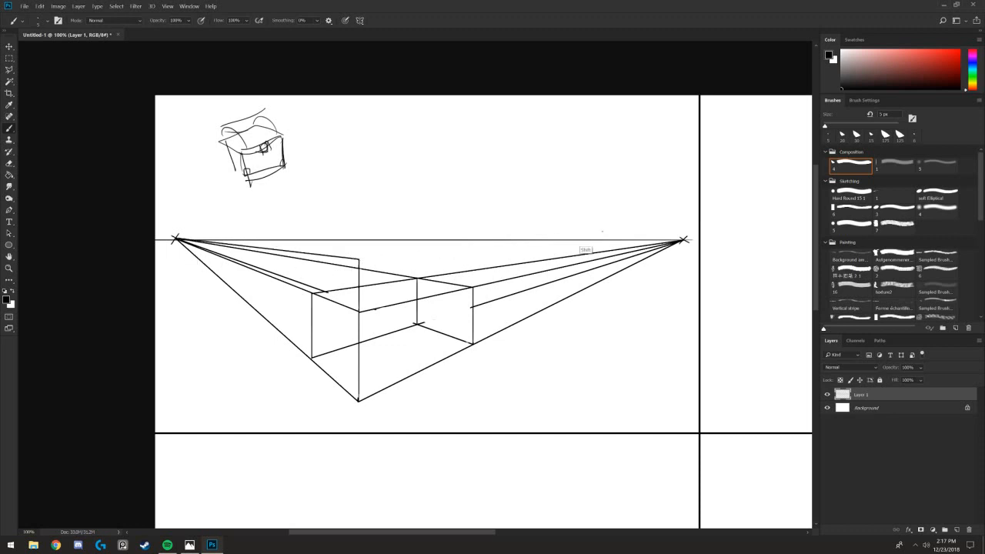
shift+click(683, 240)
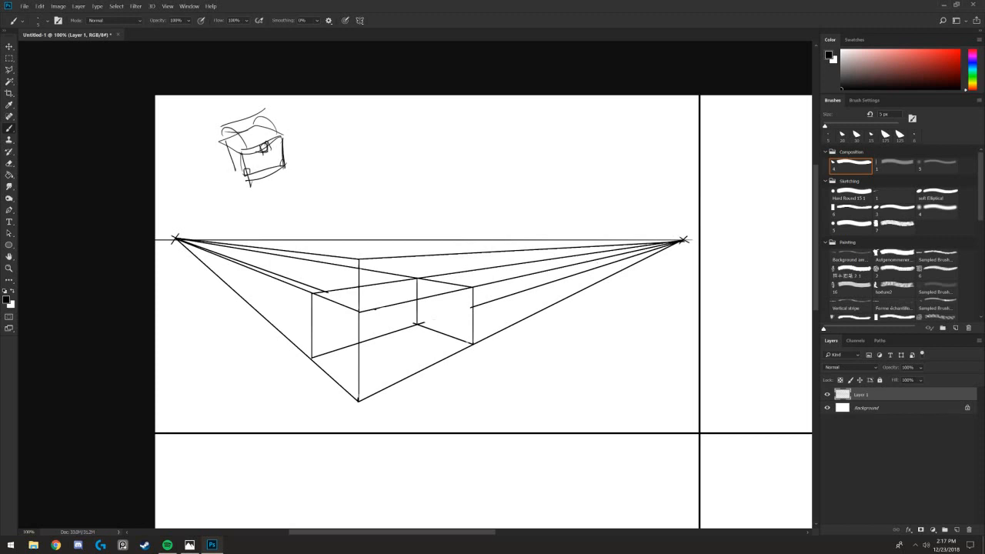
drag(472, 288, 472, 254)
shift+click(175, 239)
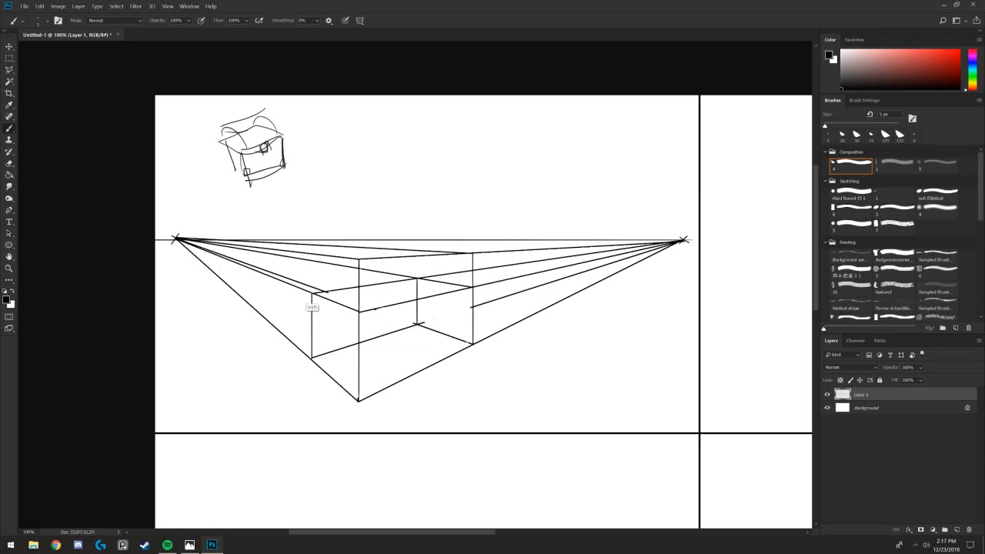
drag(311, 293, 312, 255)
shift+click(683, 241)
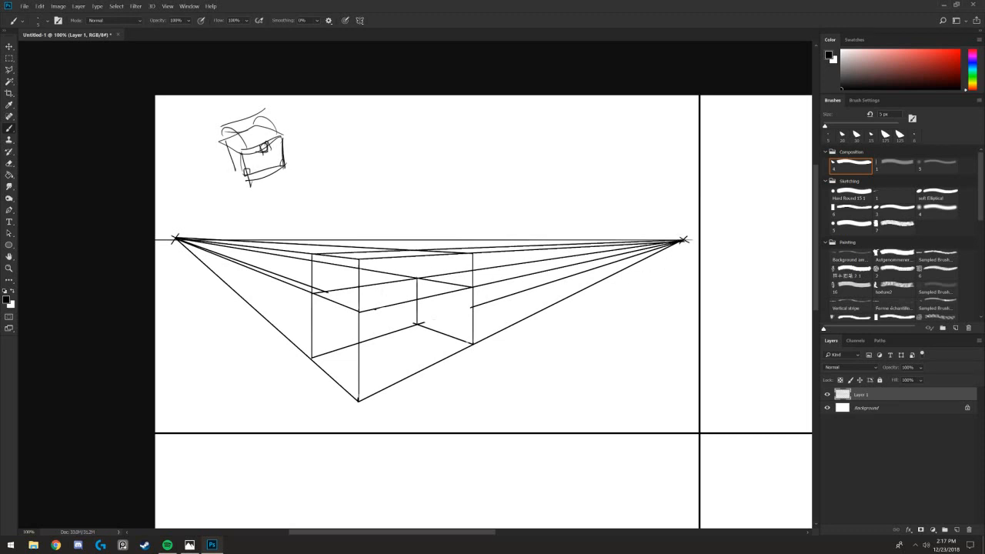
drag(417, 278, 417, 253)
- Sketch an end view of the chest above the horizon, a square with a rounded top, adding its diagonals and vertical centre line
mouse_move(393, 171)
mouse_down()
mouse_move(393, 133)
mouse_move(354, 132)
mouse_move(353, 180)
mouse_move(352, 170)
mouse_up()
mouse_move(392, 132)
mouse_down()
mouse_move(353, 129)
mouse_move(363, 108)
mouse_move(394, 125)
mouse_up()
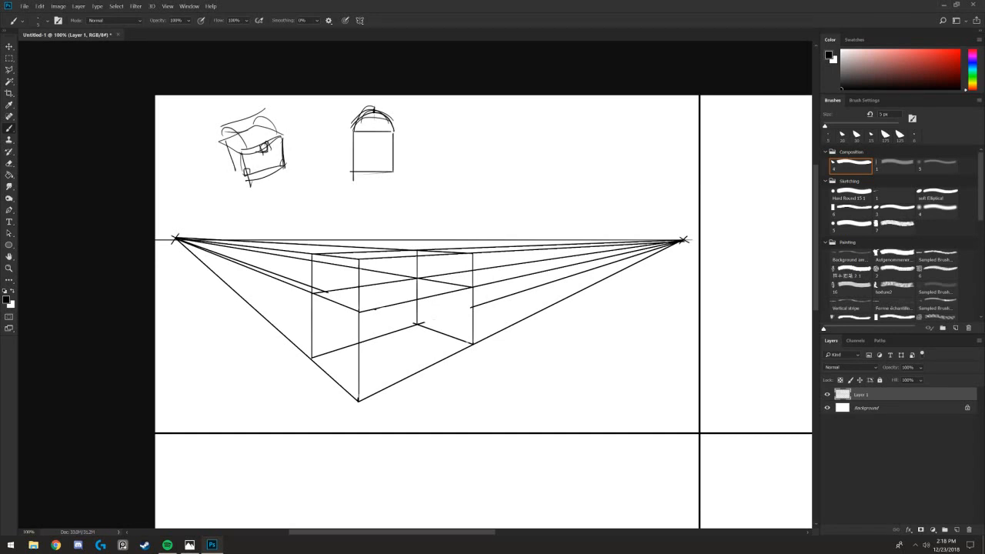
drag(373, 111, 373, 148)
drag(374, 146, 374, 170)
shift+click(353, 171)
shift+click(393, 171)
click(374, 171)
shift+click(374, 105)
- Draw both diagonals and a vertical centre line on the left end face of the lid box
click(359, 311)
shift+click(311, 254)
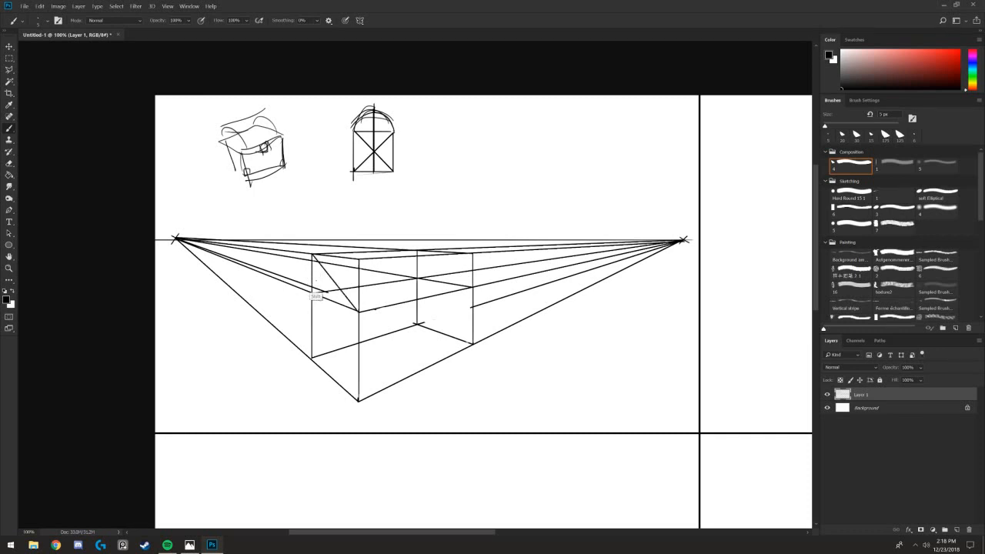
click(312, 293)
shift+click(359, 259)
click(331, 256)
shift+click(331, 288)
- Sketch the rounded lid arch inside the left end face, redoing strokes on both halves until the curve fits
drag(359, 304, 343, 269)
key(ctrl+z)
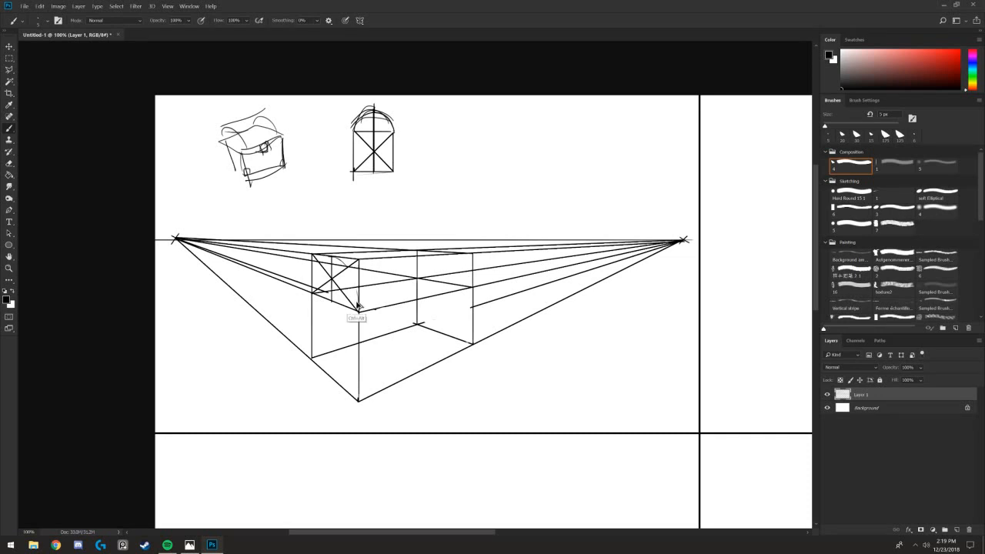
drag(343, 260, 356, 302)
key(ctrl+alt+z)
key(ctrl+alt+z)
key(ctrl+alt+z)
drag(349, 268, 357, 310)
key(ctrl+alt+z)
mouse_move(351, 276)
mouse_down()
mouse_move(358, 311)
mouse_move(356, 296)
mouse_up()
key(ctrl+alt+z)
drag(319, 263, 312, 290)
key(ctrl+alt+z)
key(ctrl+alt+z)
drag(329, 256, 312, 291)
key(ctrl+alt+z)
key(ctrl+alt+z)
key(ctrl+alt+z)
drag(320, 261, 311, 282)
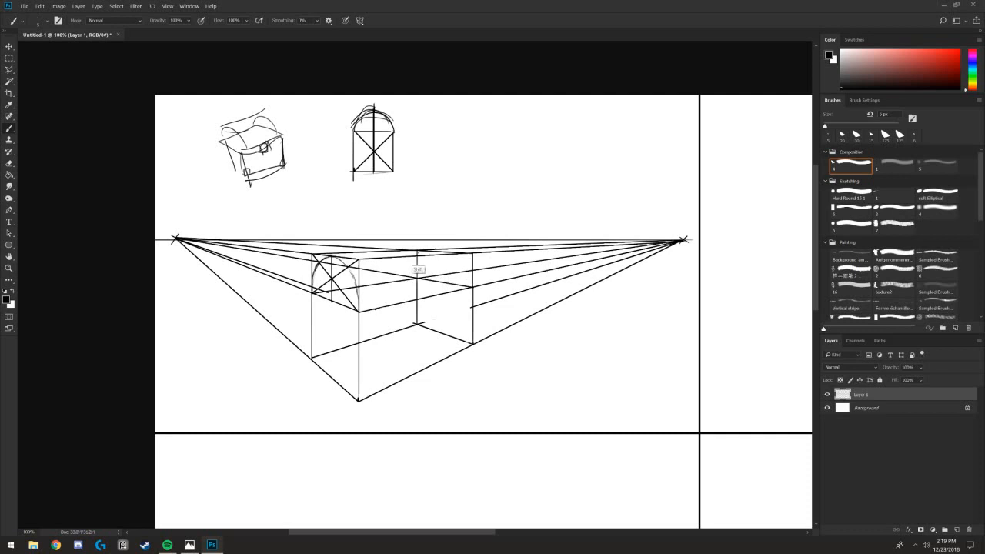
- Find the centre of the lid box's right end face with crossing lines and sketch its rounded arch
mouse_move(417, 250)
mouse_down()
mouse_move(472, 288)
mouse_move(472, 254)
mouse_up()
mouse_move(443, 253)
mouse_down()
mouse_move(443, 283)
mouse_move(448, 251)
mouse_up()
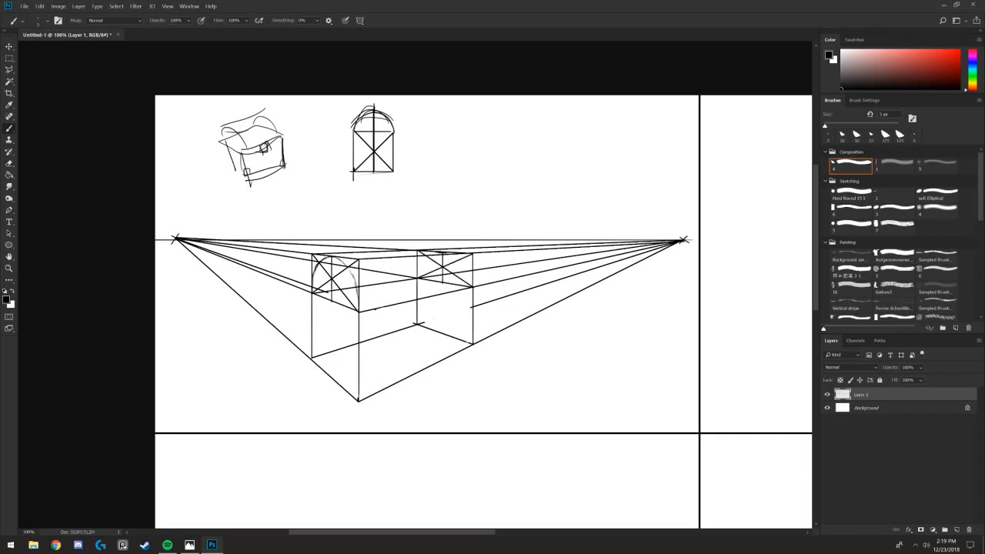
key(ctrl+z)
drag(460, 260, 471, 280)
- Add a new layer over the faded construction sketch and trace the visible edges of the chest body with straight dark lines
click(955, 528)
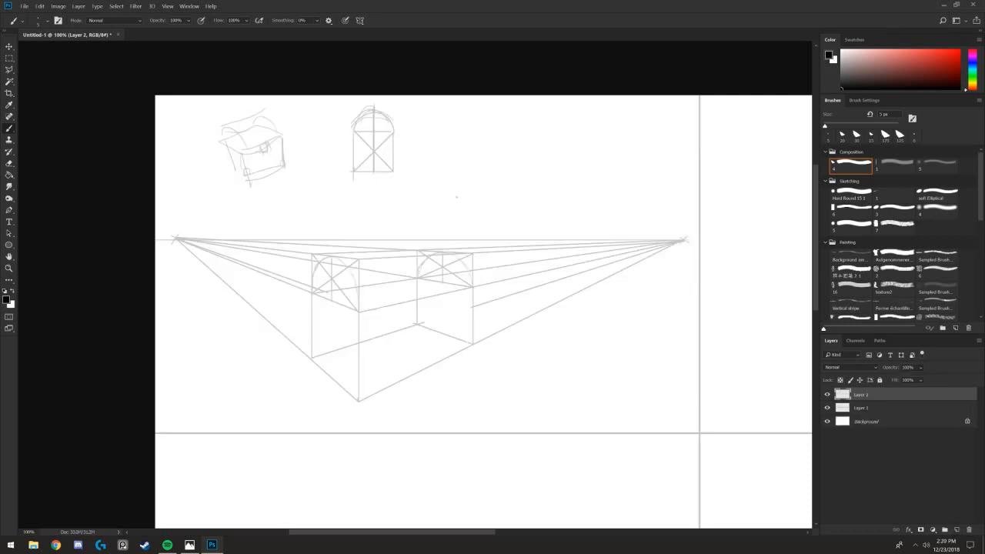
drag(473, 344, 472, 286)
shift+click(358, 399)
shift+click(311, 358)
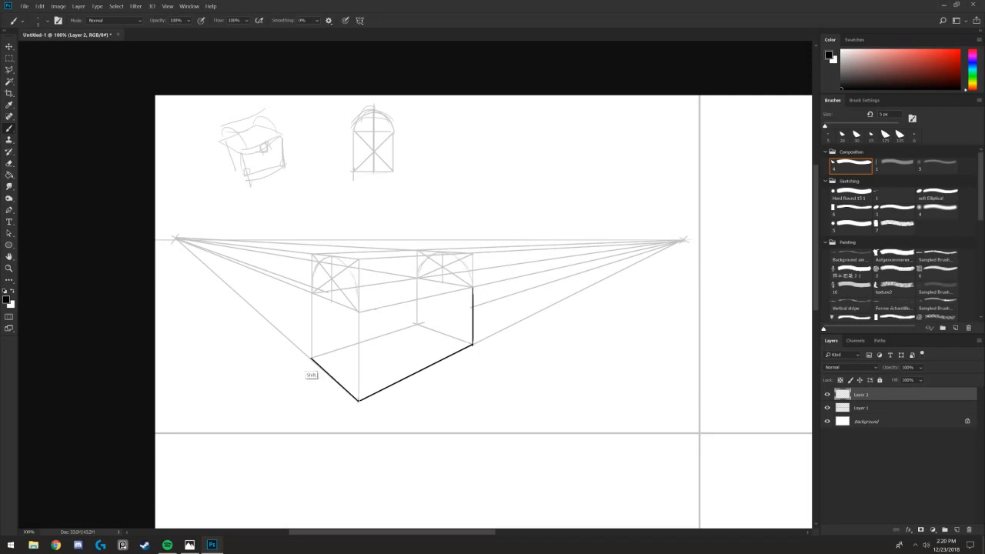
drag(312, 358, 312, 294)
shift+click(359, 312)
shift+click(359, 400)
click(358, 312)
shift+click(472, 287)
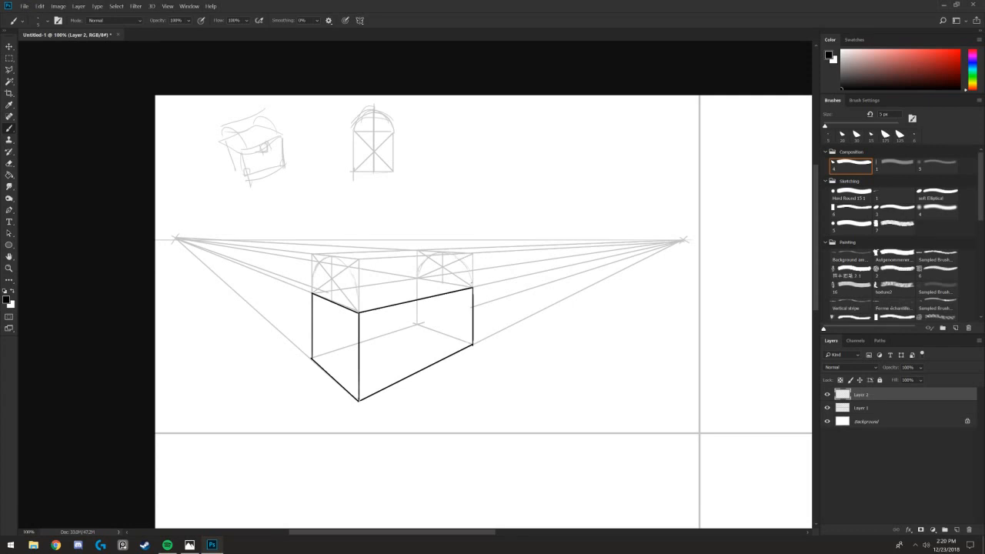
- Trace the lid's visible right-end curve and the left-end arch in dark line over the construction, undoing unsatisfactory strokes
drag(472, 286, 446, 252)
key(ctrl+z)
key(ctrl+z)
key(ctrl+z)
mouse_move(357, 305)
mouse_down()
mouse_move(348, 273)
mouse_move(357, 309)
mouse_up()
key(ctrl+alt+z)
key(ctrl+alt+z)
key(ctrl+alt+z)
mouse_move(349, 269)
mouse_down()
mouse_move(358, 309)
mouse_move(333, 254)
mouse_move(308, 292)
mouse_move(477, 249)
mouse_up()
key(ctrl+alt+z)
key(ctrl+alt+z)
- Refine the dark arch on the lid's left end, retrying its right half and smoothing the peak
key(ctrl+plus)
key(ctrl+plus)
mouse_move(383, 151)
mouse_down()
mouse_move(425, 208)
mouse_move(450, 294)
mouse_up()
key(ctrl+z)
drag(389, 153, 446, 285)
key(ctrl+z)
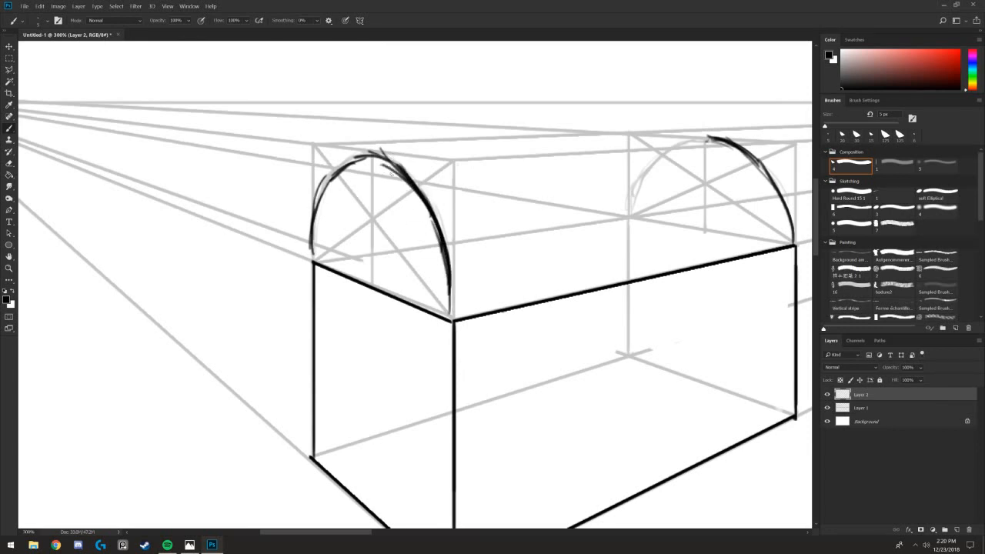
drag(348, 161, 378, 151)
drag(392, 138, 283, 274)
drag(369, 284, 301, 178)
key(ctrl+minus)
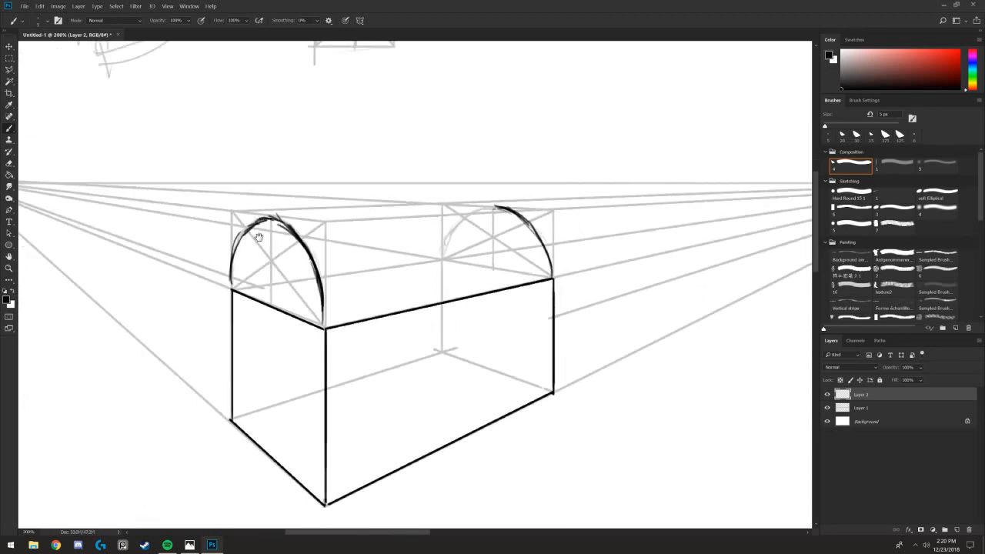
drag(259, 231, 190, 244)
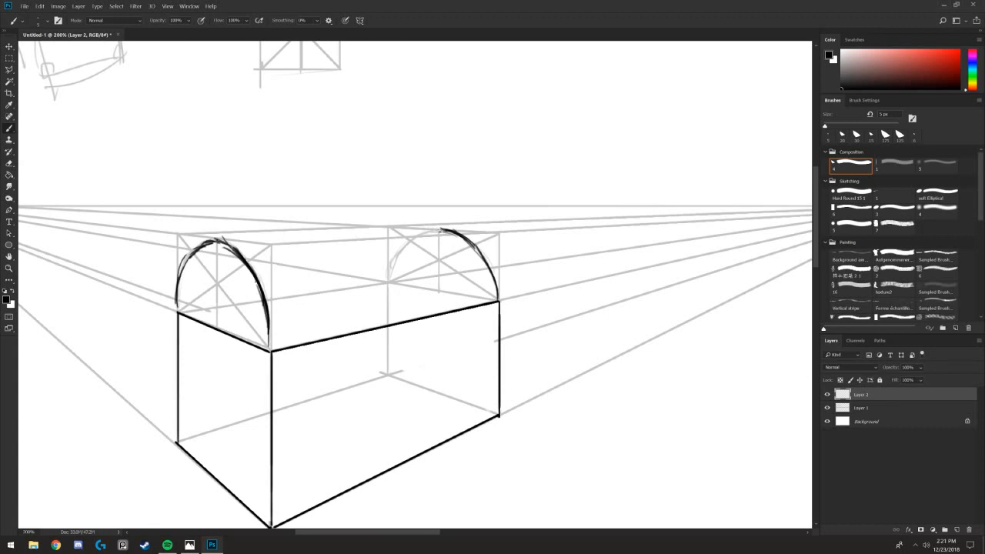
- Draw the lid's top ridge from the left arch's peak to the right vanishing point and erase the excess beyond the right arch
key(ctrl+minus)
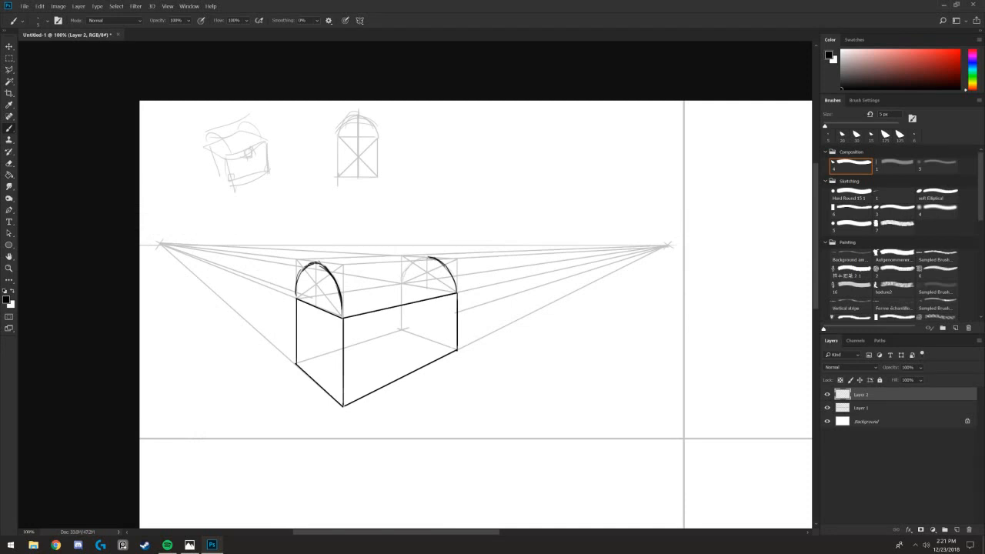
shift+click(668, 245)
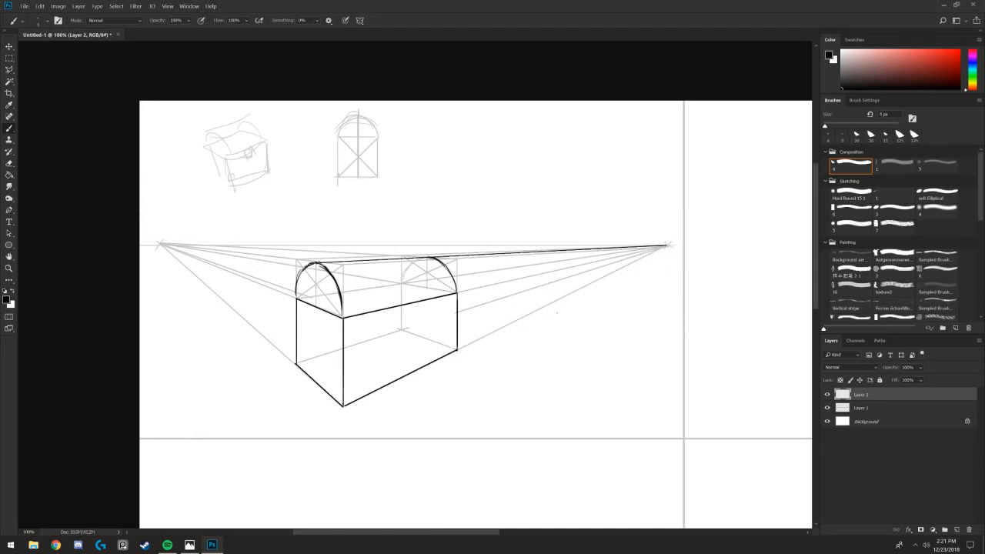
key(e)
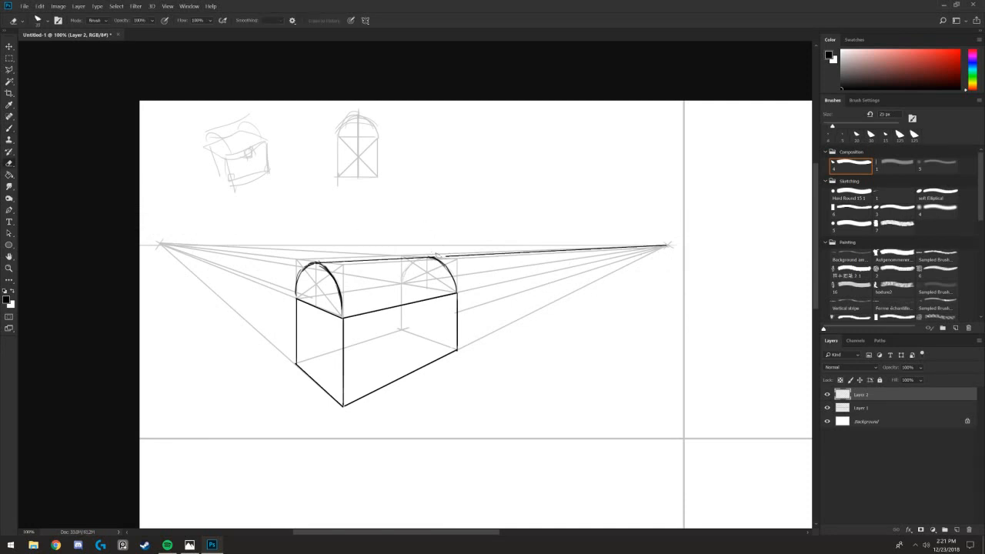
key(bracketright)
shift+click(673, 246)
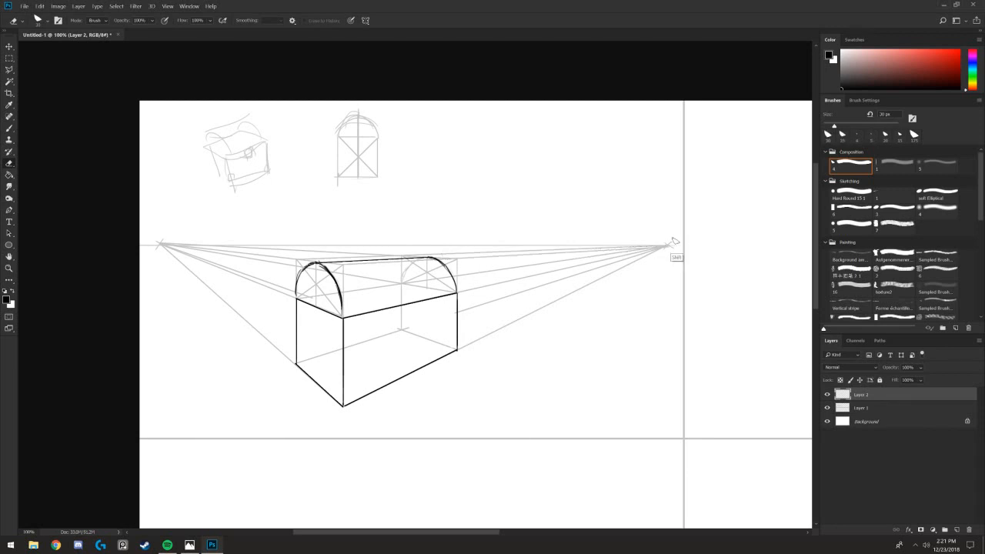
key(ctrl+plus)
- Find the middle of the chest's front face with two crossing 3 px diagonals and draw a vertical line through their intersection
key(b)
key(ctrl+minus)
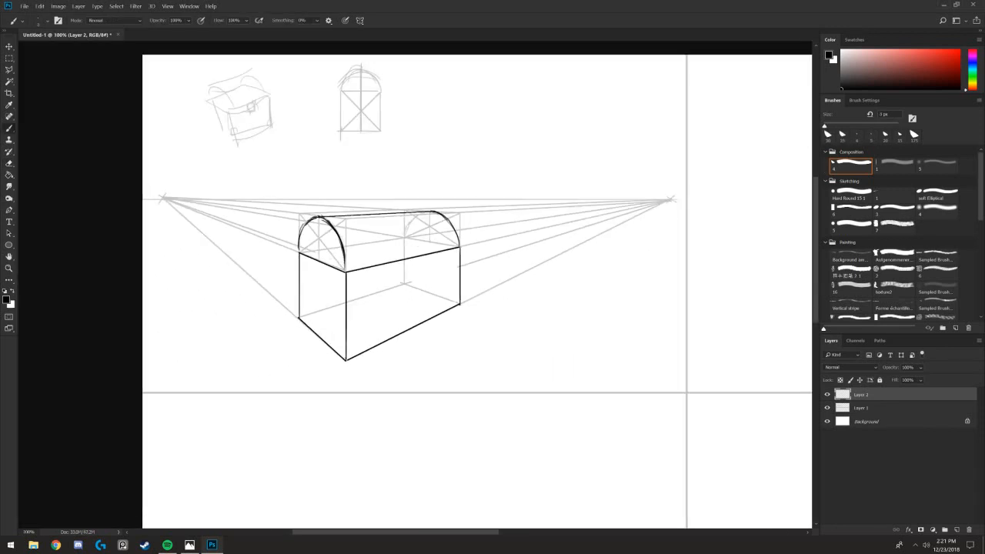
shift+click(345, 359)
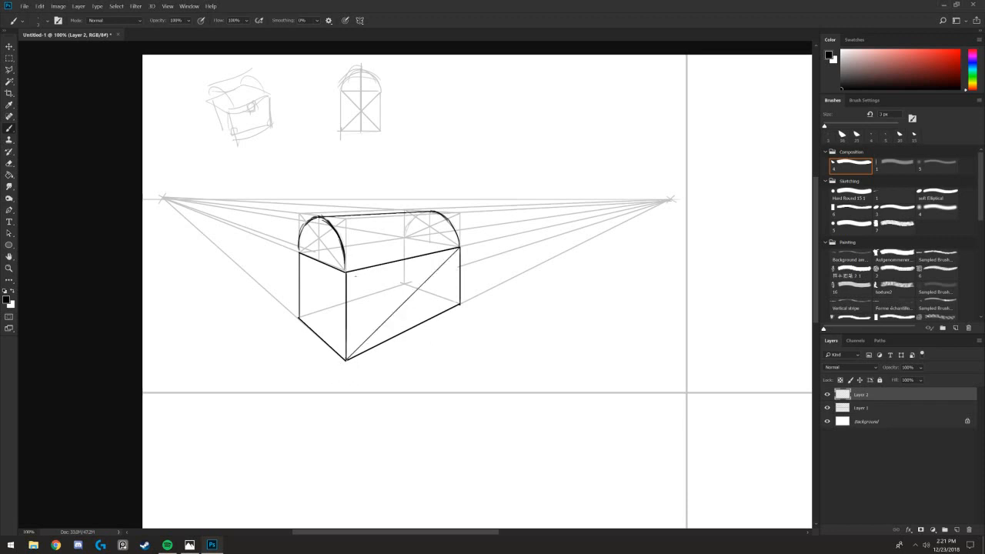
click(347, 273)
shift+click(459, 305)
click(409, 258)
shift+click(408, 273)
key(ctrl+z)
click(417, 259)
shift+click(417, 329)
mouse_move(431, 289)
mouse_down()
mouse_move(454, 287)
mouse_move(433, 287)
mouse_up()
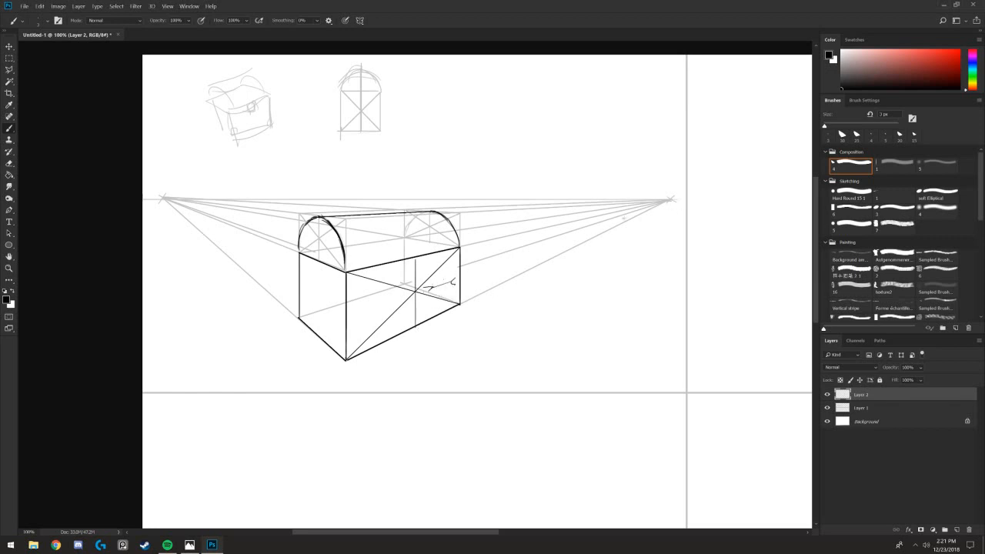
drag(660, 204, 525, 252)
drag(648, 209, 660, 202)
mouse_move(358, 312)
mouse_down()
mouse_move(399, 300)
mouse_move(354, 313)
mouse_up()
key(ctrl+alt+z)
key(ctrl+alt+z)
key(ctrl+alt+z)
key(ctrl+alt+z)
key(ctrl+alt+z)
key(ctrl+alt+z)
key(ctrl+alt+z)
key(ctrl+alt+z)
key(ctrl+alt+z)
- Draw the lock plate's two short sides around the centre line and its lower edge towards the right vanishing point
key(ctrl+plus)
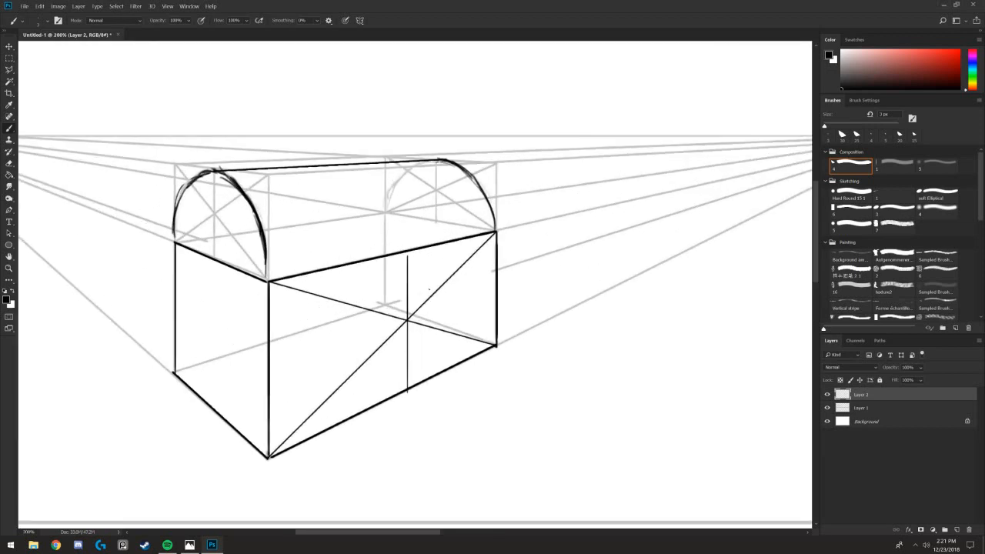
mouse_move(418, 250)
mouse_down()
mouse_move(421, 271)
mouse_move(397, 277)
mouse_up()
key(ctrl+minus)
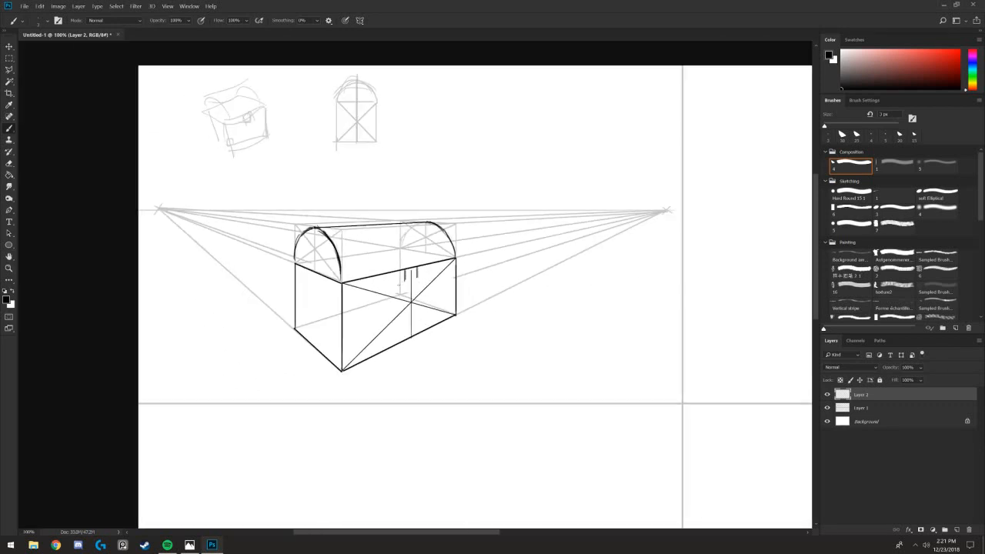
shift+click(667, 210)
- Erase most of the front face's diagonals, the centre line and the guide running to the right vanishing point, enlarging the eraser
key(e)
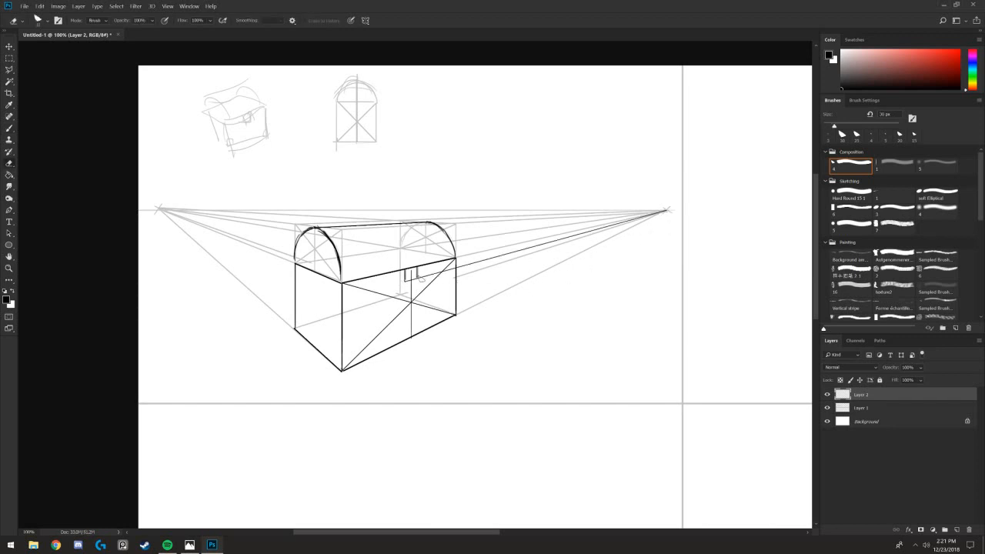
mouse_move(432, 271)
mouse_down()
mouse_move(397, 293)
mouse_move(436, 298)
mouse_move(427, 314)
mouse_move(433, 307)
mouse_move(386, 323)
mouse_move(396, 302)
mouse_move(360, 289)
mouse_move(384, 332)
mouse_up()
key(bracketright)
key(bracketright)
key(bracketright)
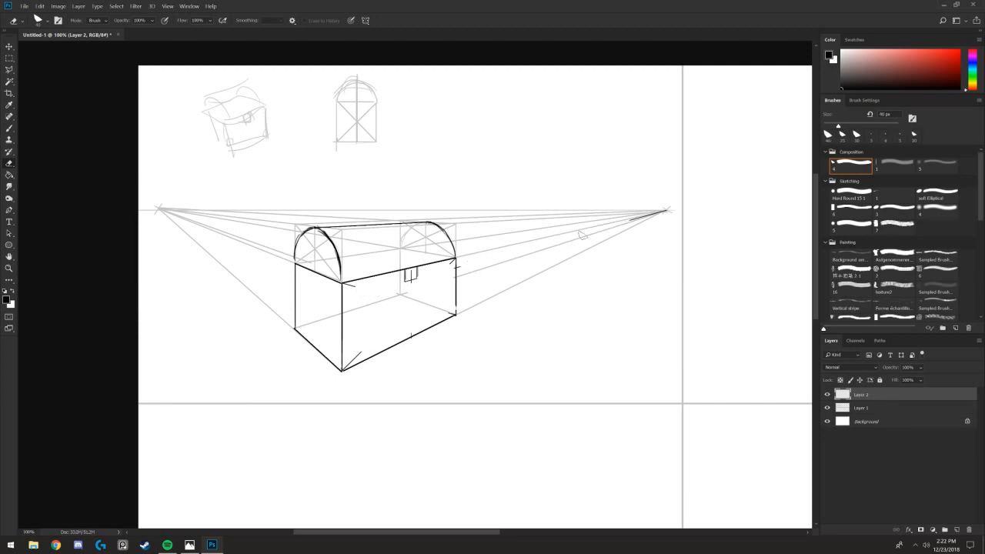
- Give the lock plate thickness with a guide from the left vanishing point to its lower corner and an offset vertical edge
key(ctrl+plus)
key(b)
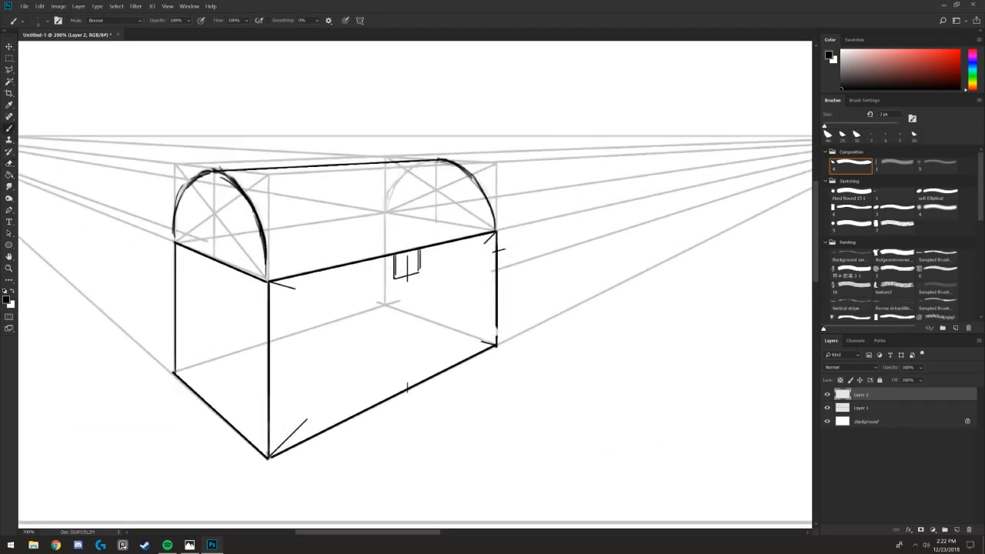
key(ctrl+minus)
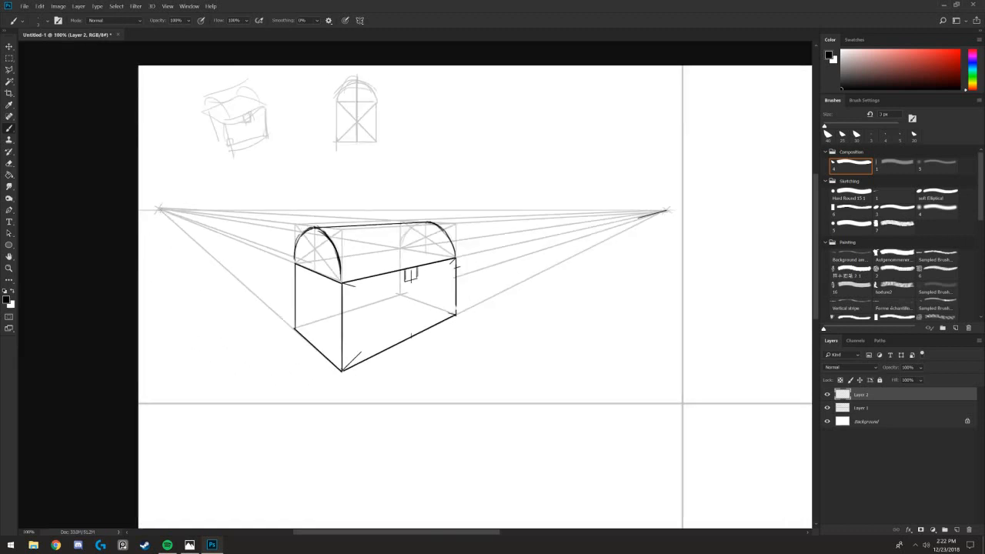
click(159, 209)
shift+click(406, 282)
key(ctrl+plus)
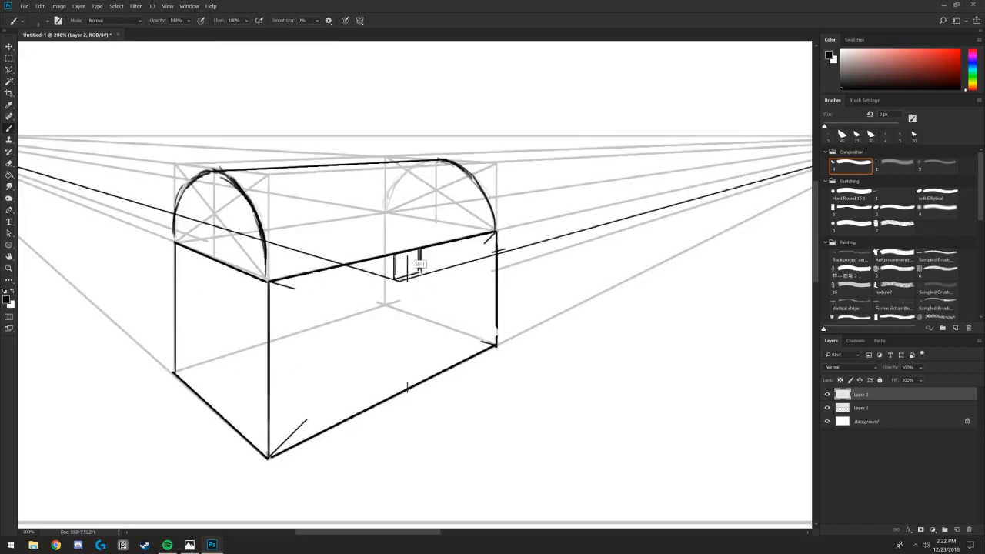
drag(422, 247, 422, 275)
- Erase the leftover lines inside the lock plate and draw a small keyhole in it
key(e)
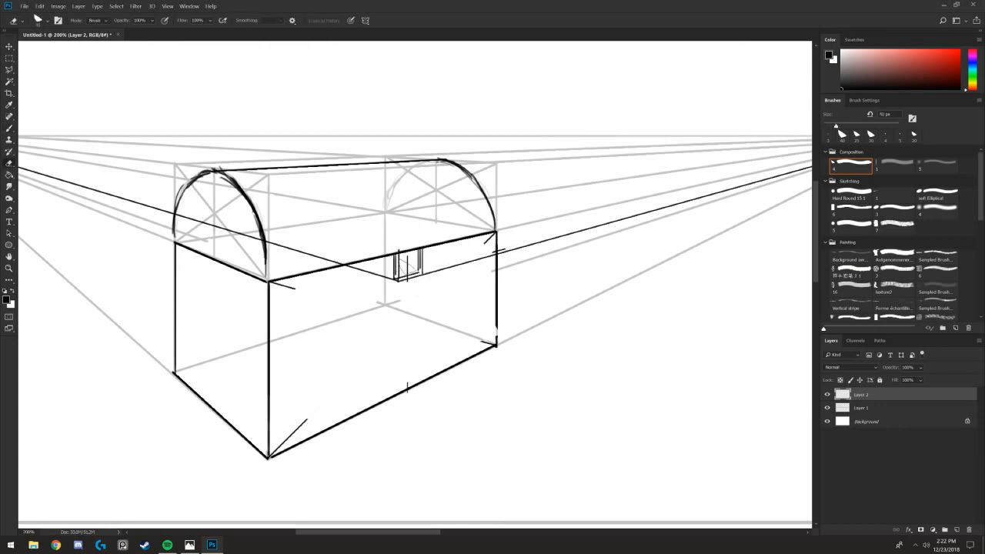
mouse_move(408, 274)
mouse_down()
mouse_move(421, 268)
mouse_move(401, 277)
mouse_move(411, 268)
mouse_up()
key(bracketleft)
key(b)
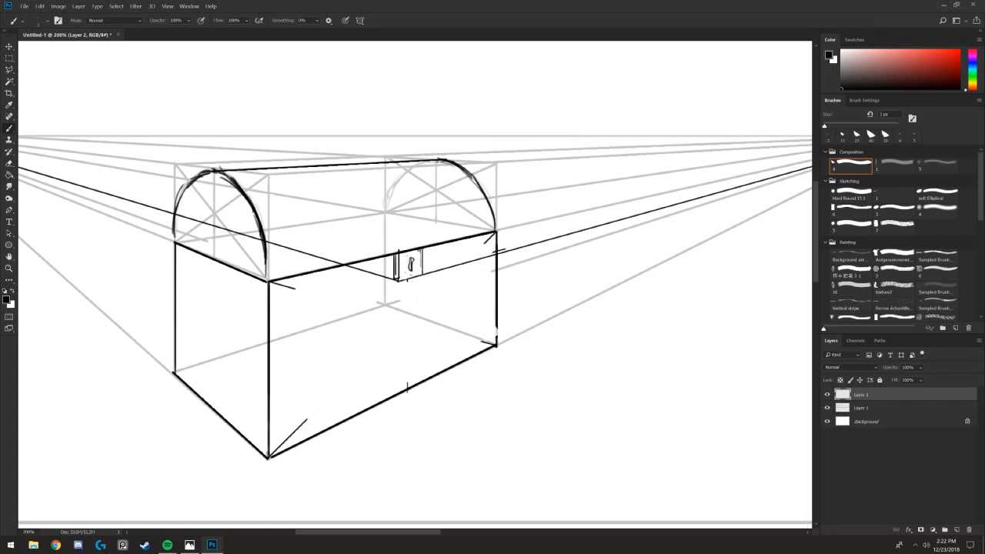
- Sketch corner reinforcements at the front face's two bottom corners and on the adjoining end face
mouse_move(271, 427)
mouse_down()
mouse_move(288, 446)
mouse_move(249, 440)
mouse_up()
drag(500, 326, 483, 349)
key(ctrl+minus)
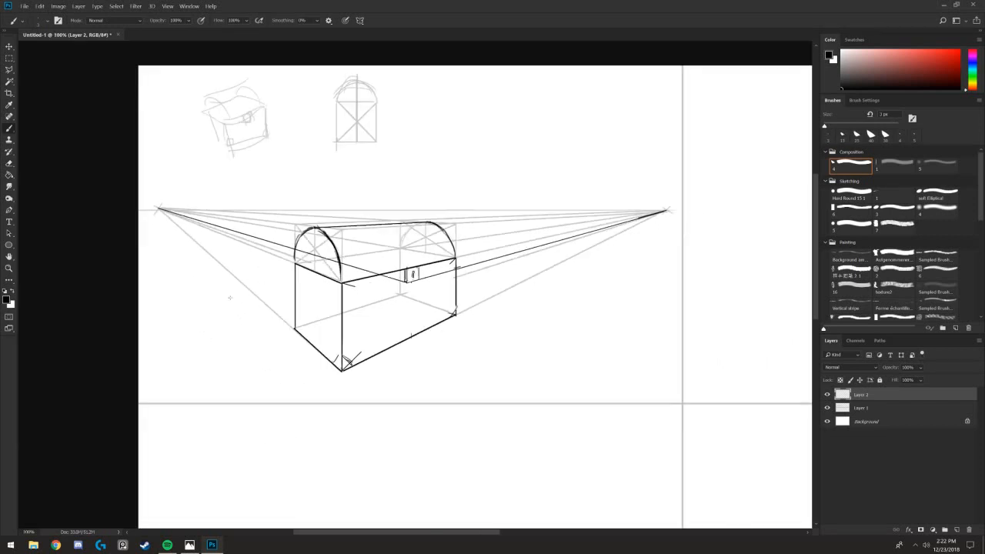
drag(244, 375, 457, 404)
key(ctrl+z)
key(ctrl+plus)
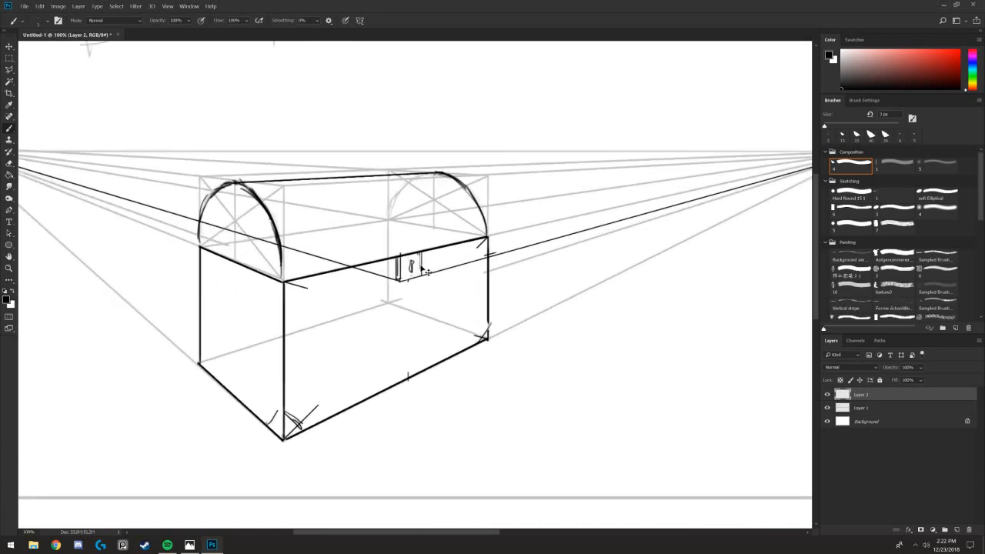
key(ctrl+minus)
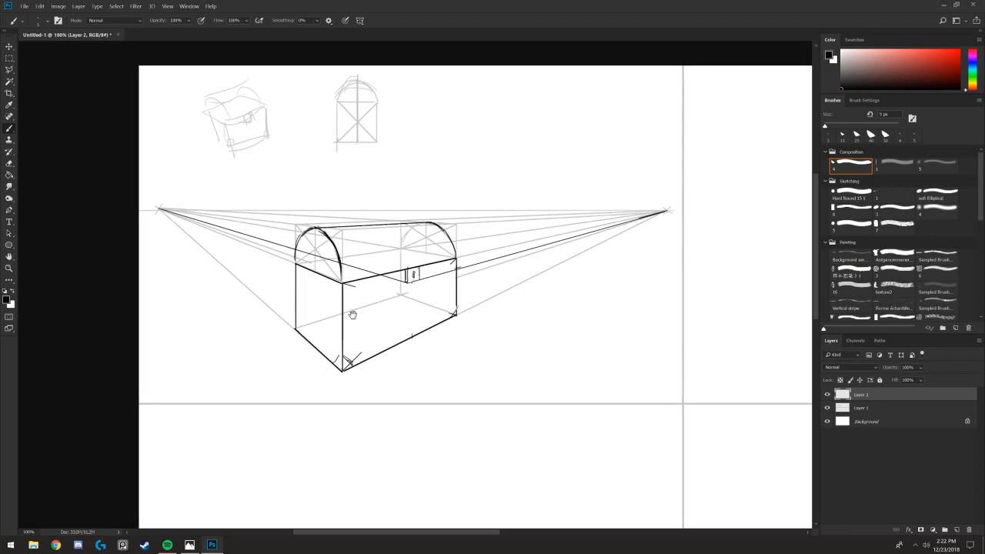
- Sketch a small freehand chest body with a 7 px brush in the empty area above the construction's right half
mouse_move(370, 237)
mouse_down()
mouse_move(330, 259)
mouse_move(367, 298)
mouse_move(348, 321)
mouse_move(393, 295)
mouse_move(380, 284)
mouse_move(329, 379)
mouse_up()
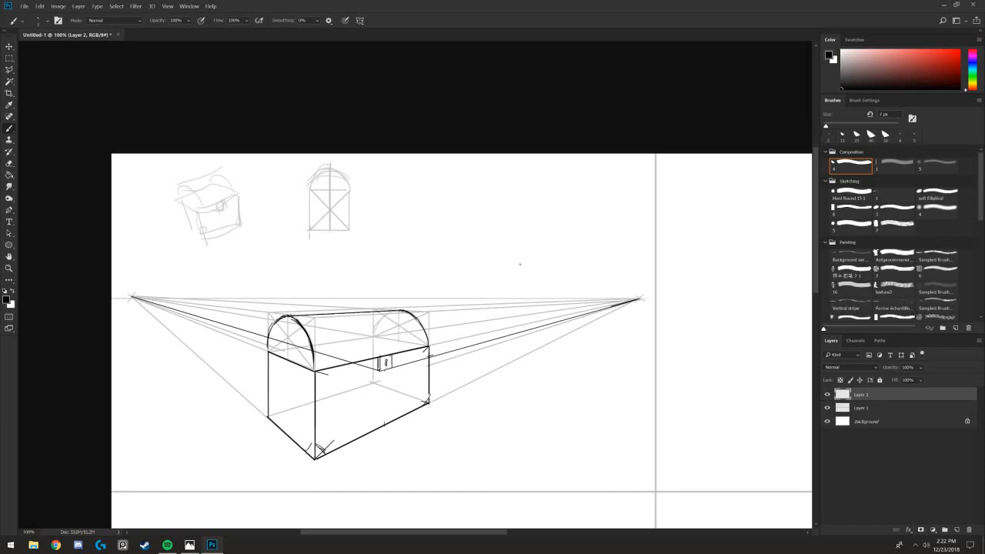
drag(548, 248, 481, 271)
mouse_move(548, 247)
mouse_down()
mouse_move(549, 207)
mouse_move(476, 223)
mouse_move(479, 272)
mouse_up()
mouse_move(480, 221)
mouse_down()
mouse_move(478, 274)
mouse_move(463, 217)
mouse_move(447, 238)
mouse_up()
drag(479, 276, 451, 259)
drag(479, 276, 451, 251)
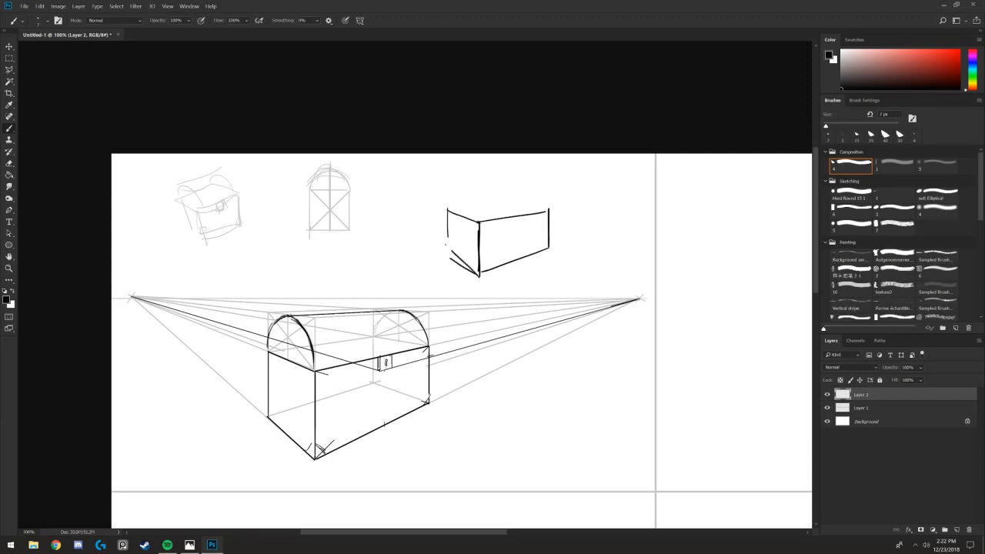
mouse_move(447, 210)
mouse_down()
mouse_move(446, 254)
mouse_move(473, 273)
mouse_up()
- Add a rounded lid to the small freehand chest and reinforce its ridge, rim and front vertical edge
mouse_move(526, 180)
mouse_down()
mouse_move(546, 209)
mouse_move(466, 188)
mouse_move(473, 224)
mouse_move(470, 201)
mouse_up()
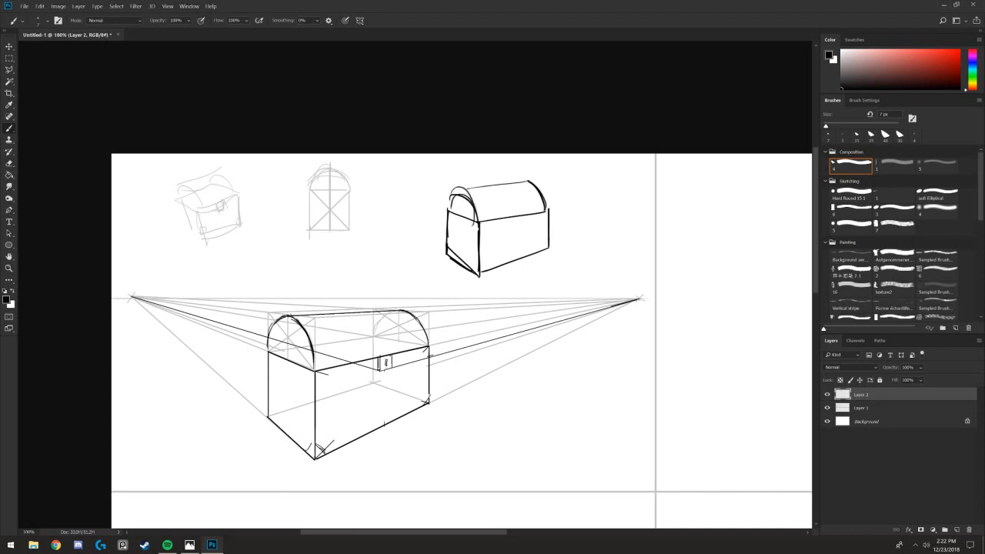
mouse_move(546, 209)
mouse_down()
mouse_move(524, 185)
mouse_move(457, 188)
mouse_up()
drag(527, 181, 481, 186)
drag(471, 224, 552, 207)
drag(477, 225, 476, 270)
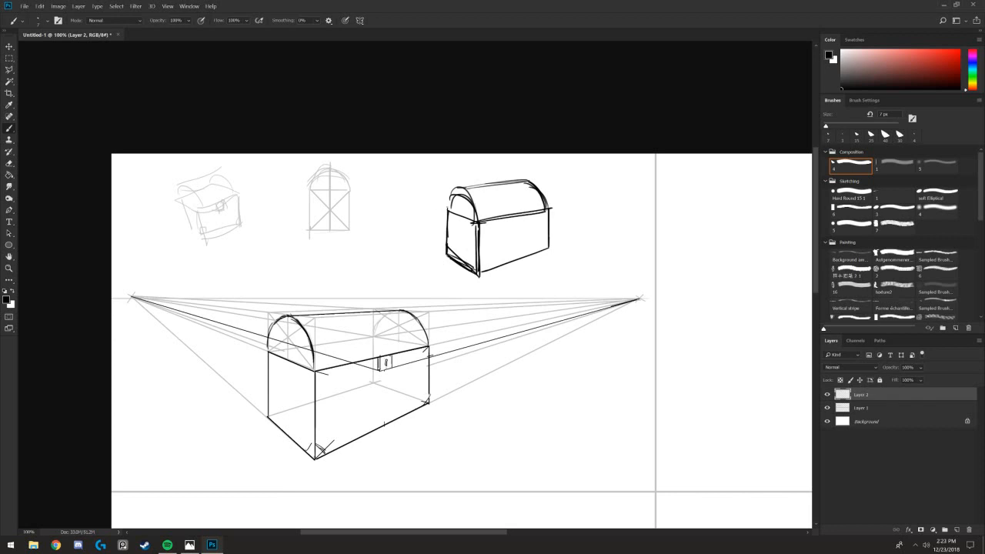
- Add a lock plate and reinforced bottom corners to the small freehand chest
mouse_move(446, 203)
mouse_down()
mouse_move(448, 243)
mouse_move(454, 190)
mouse_move(476, 222)
mouse_move(524, 226)
mouse_move(525, 213)
mouse_move(513, 224)
mouse_move(548, 237)
mouse_up()
mouse_move(481, 269)
mouse_down()
mouse_move(487, 259)
mouse_move(486, 269)
mouse_up()
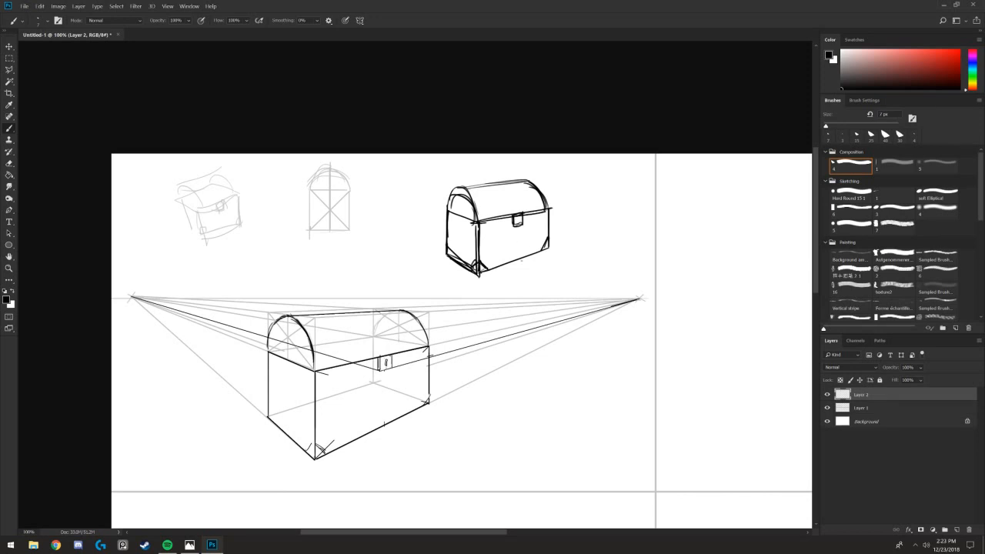
drag(549, 254, 480, 273)
key(ctrl+z)
mouse_move(620, 234)
mouse_down()
mouse_move(469, 270)
mouse_move(504, 264)
mouse_move(487, 270)
mouse_up()
key(ctrl+z)
key(ctrl+z)
drag(618, 198, 546, 211)
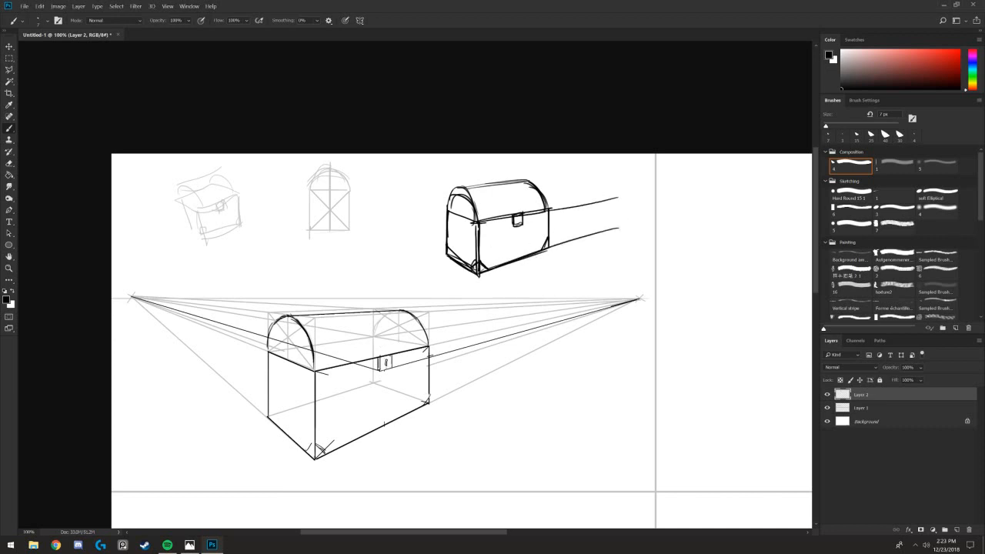
key(ctrl+z)
key(ctrl+z)
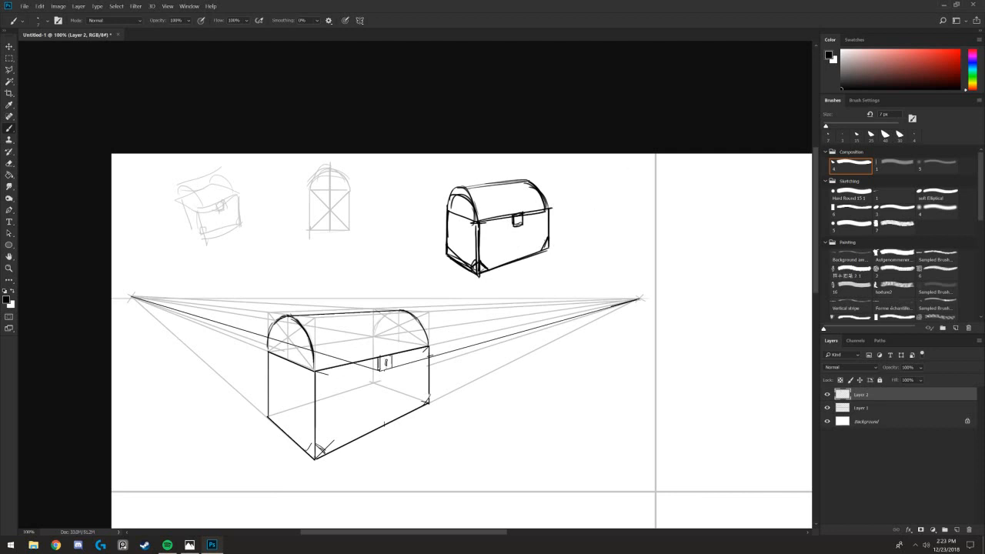
- Draw curved straps over the small freehand chest's lid, undoing unsatisfactory strokes
drag(531, 209, 512, 186)
key(ctrl+z)
key(ctrl+z)
drag(480, 217, 494, 188)
key(ctrl+z)
drag(330, 392, 400, 231)
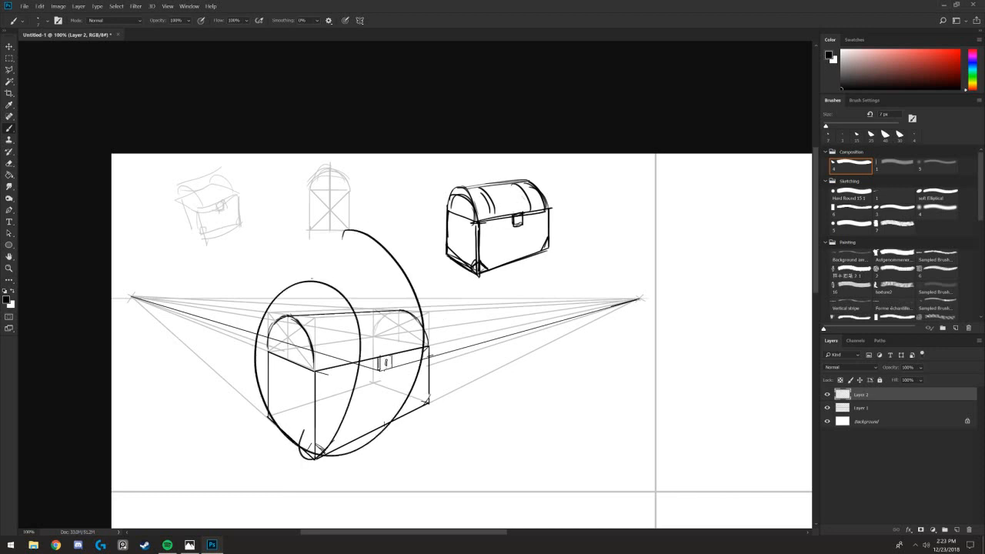
key(ctrl+z)
drag(369, 308, 356, 397)
key(ctrl+z)
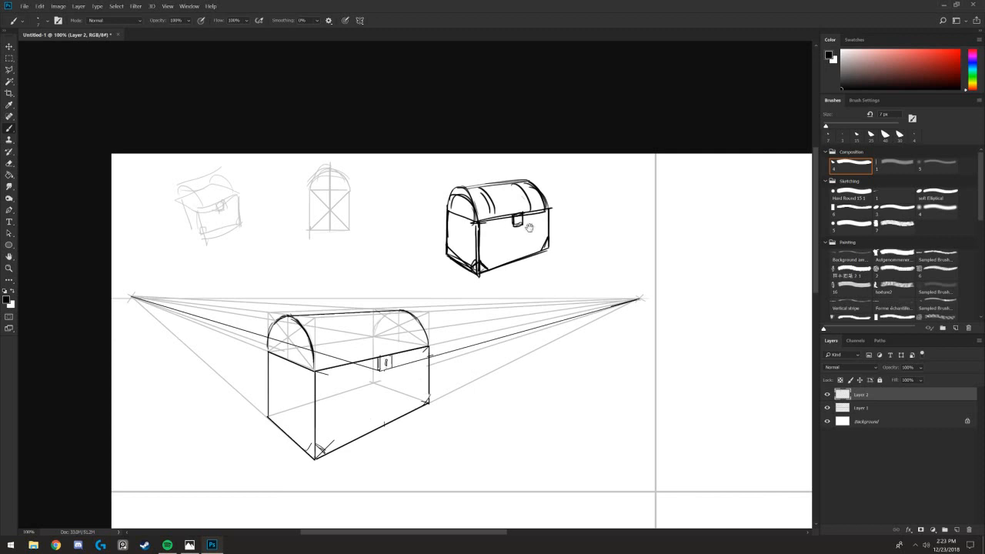
- Draw a straight horizon line across the blank upper-right quadrant of the canvas and mark a vanishing point near its middle
drag(453, 220, 325, 210)
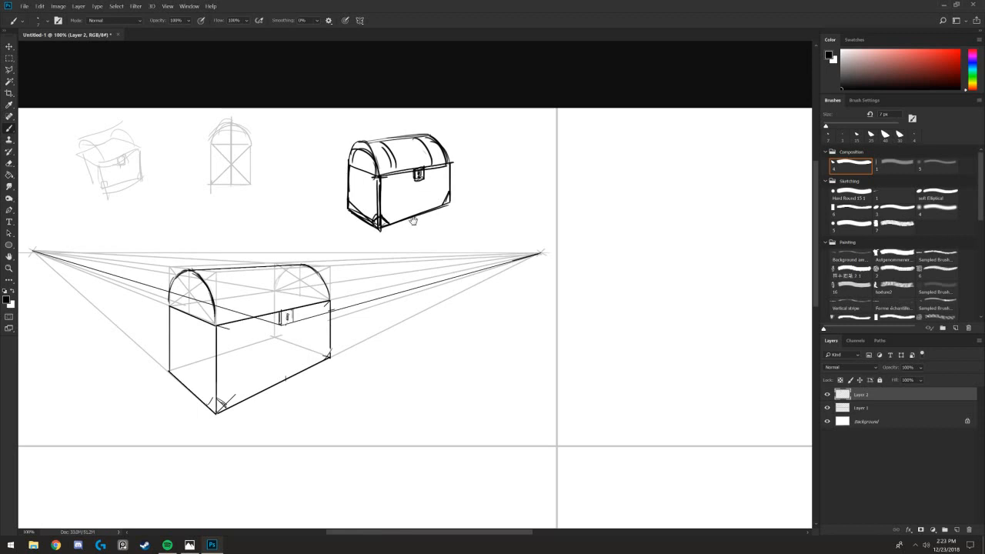
drag(475, 303, 486, 276)
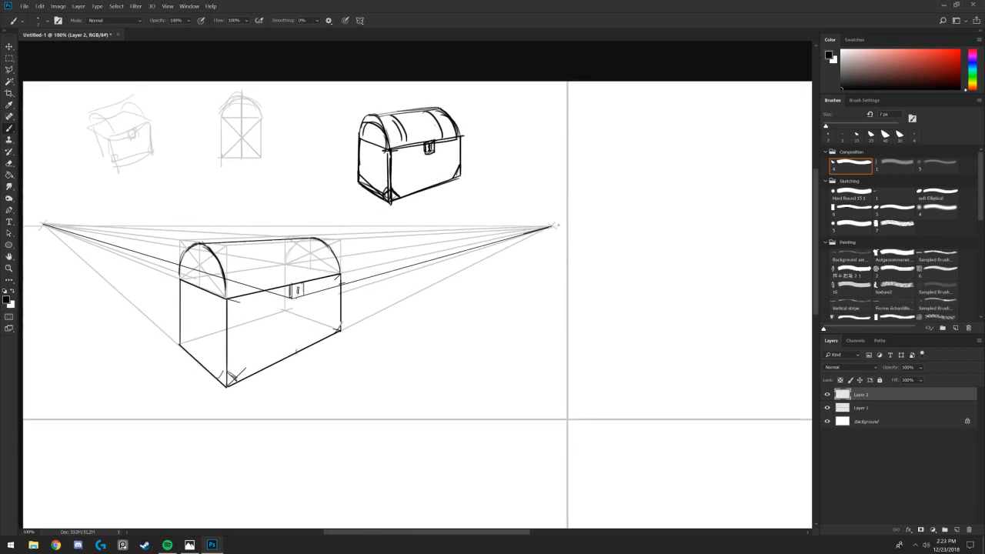
mouse_move(554, 225)
mouse_down()
mouse_move(550, 242)
mouse_move(96, 226)
mouse_up()
key(ctrl+z)
drag(709, 224, 291, 178)
drag(285, 43, 288, 190)
drag(270, 381, 274, 319)
drag(358, 422, 390, 397)
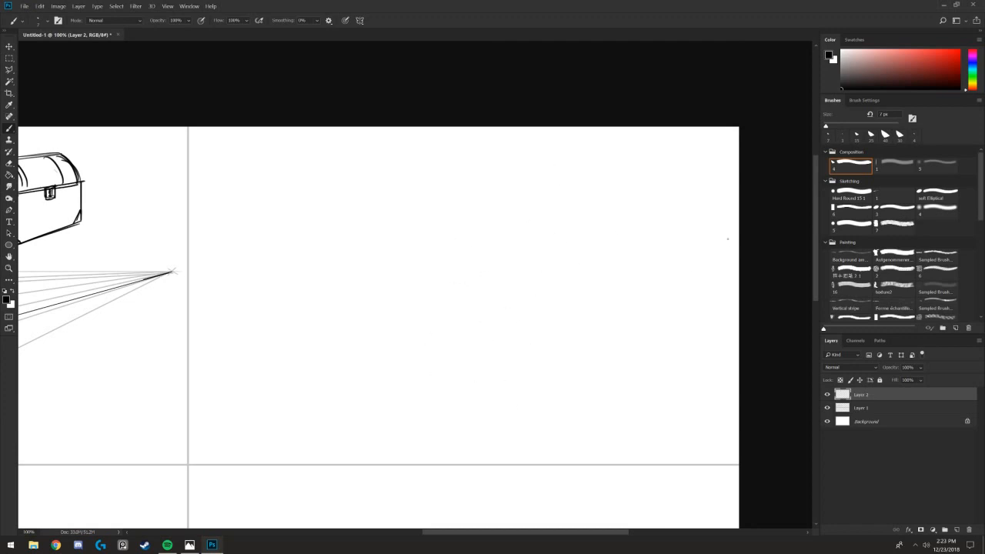
mouse_move(729, 229)
mouse_down()
mouse_move(422, 211)
mouse_move(202, 230)
mouse_up()
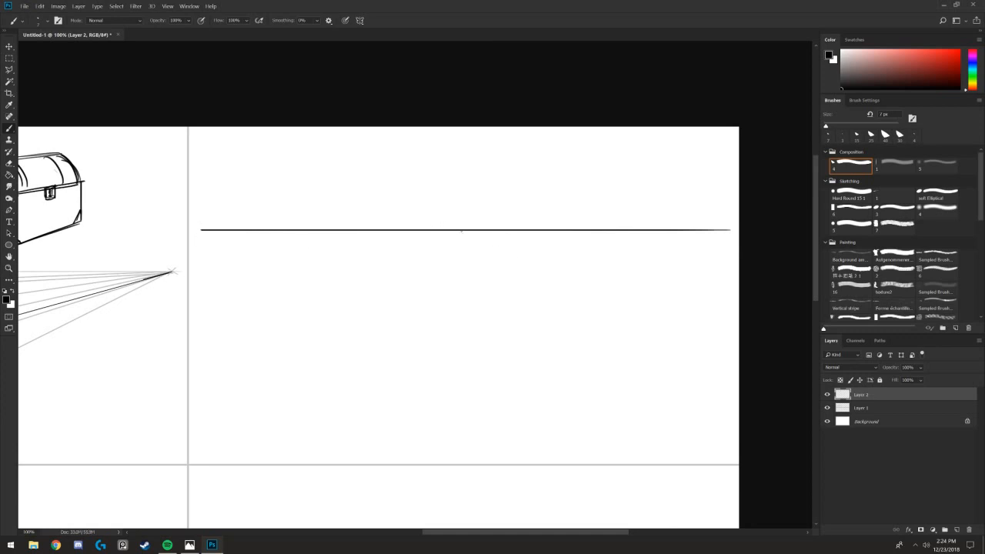
mouse_move(456, 235)
mouse_down()
mouse_move(465, 226)
mouse_move(463, 234)
mouse_up()
- Construct a one-point-perspective ground plane with two sides converging at the vanishing point, a horizontal front edge and a parallel back edge
shift+click(674, 411)
drag(674, 410, 257, 411)
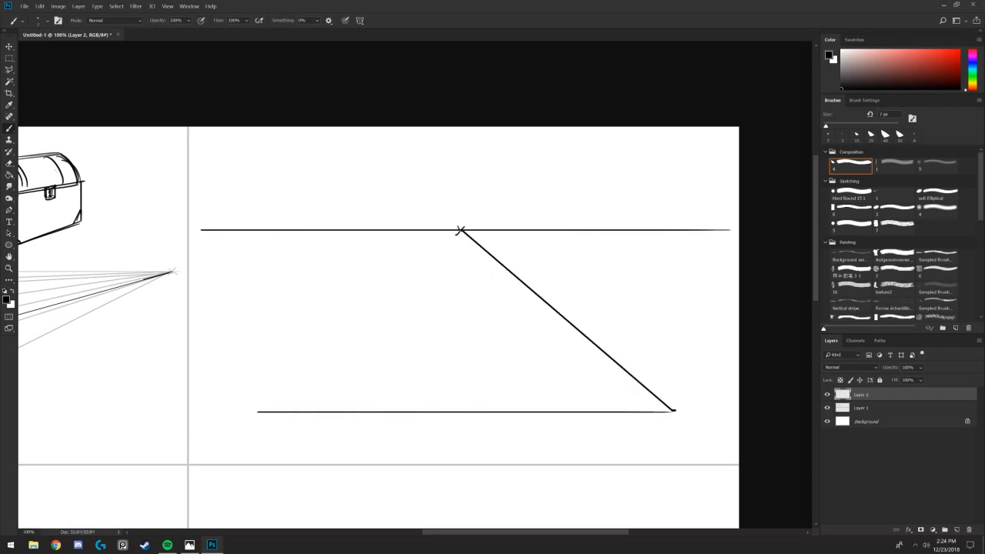
shift+click(259, 407)
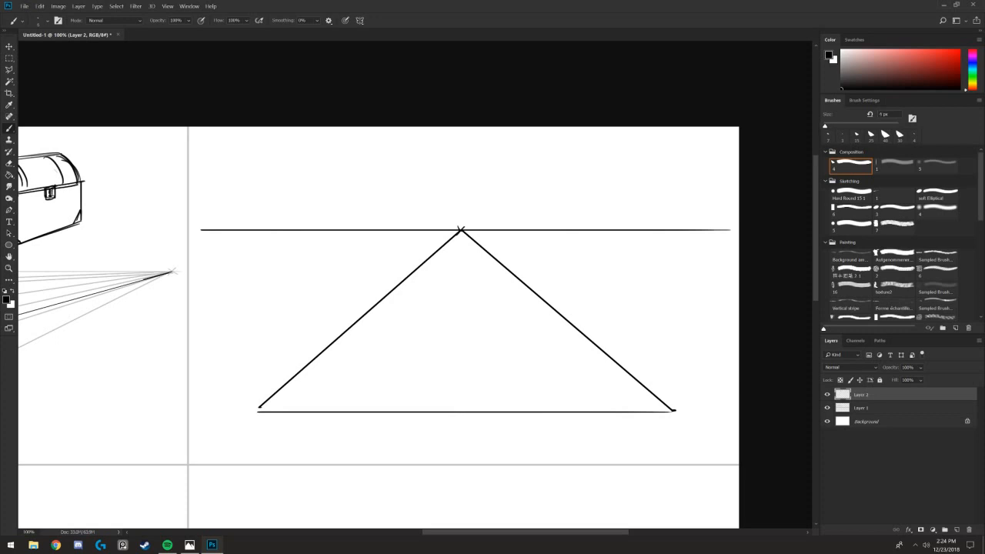
drag(581, 334, 337, 334)
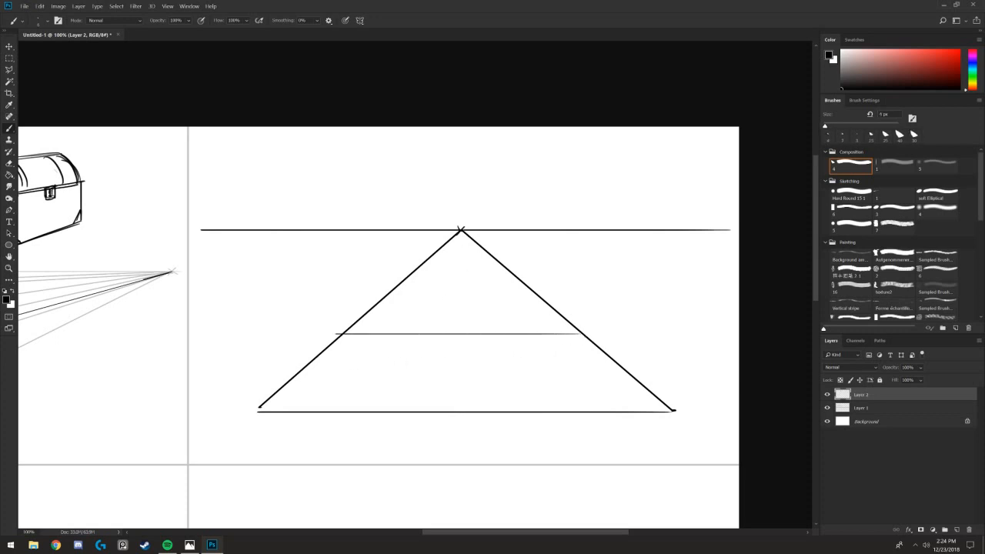
- Draw two straight inner lines from the vanishing point to the plane's front edge, one inside each outer side
click(461, 231)
shift+click(594, 410)
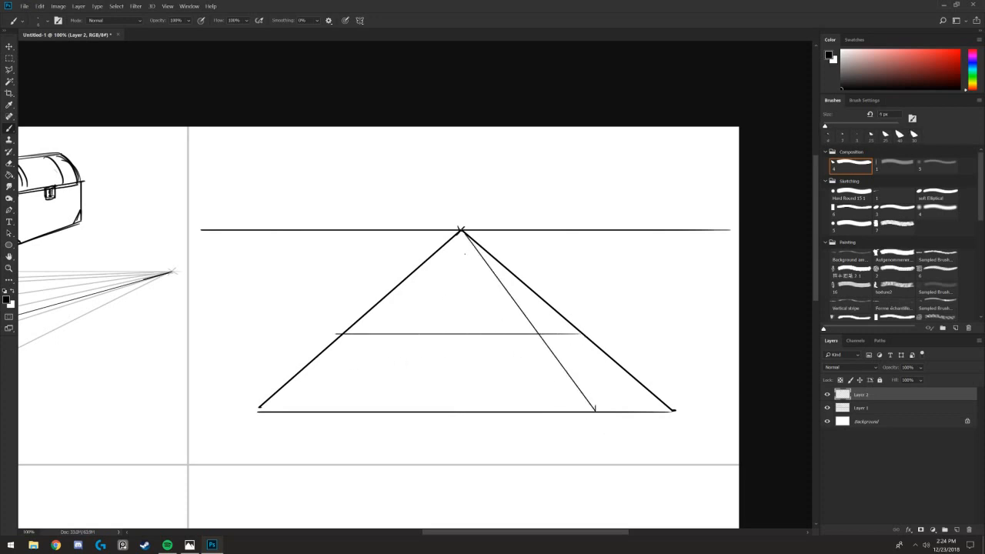
click(462, 232)
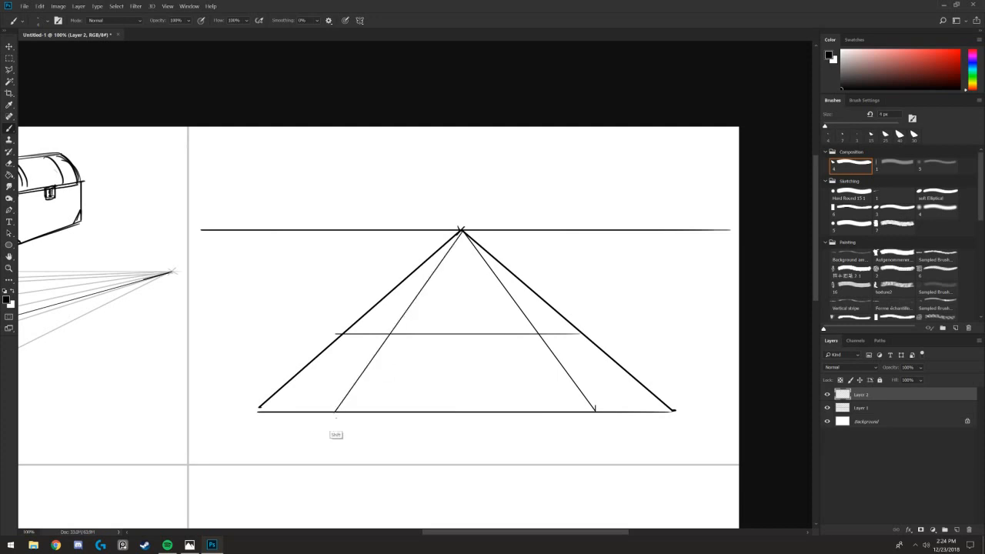
shift+click(335, 410)
- Build an upright rectangle on the plane's front edge and add a vertical from the foot of each inner perspective line
mouse_move(675, 410)
mouse_down()
mouse_move(675, 348)
mouse_move(257, 374)
mouse_up()
drag(257, 412, 254, 345)
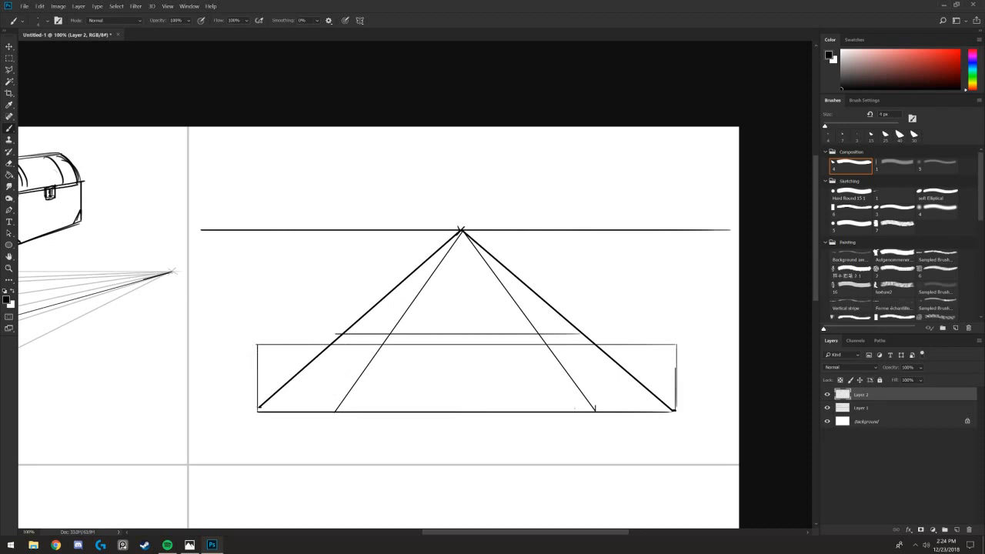
drag(594, 410, 593, 346)
drag(334, 410, 334, 346)
drag(596, 411, 677, 345)
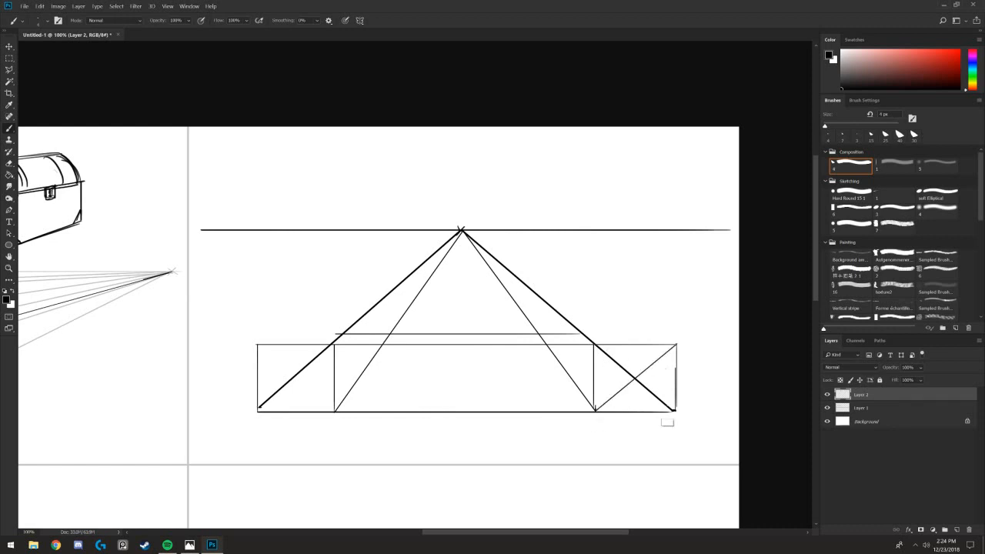
drag(616, 361, 675, 411)
key(ctrl+z)
key(ctrl+z)
- Erase the part of the thick right perspective line that runs through the right end section of the front rectangle
key(e)
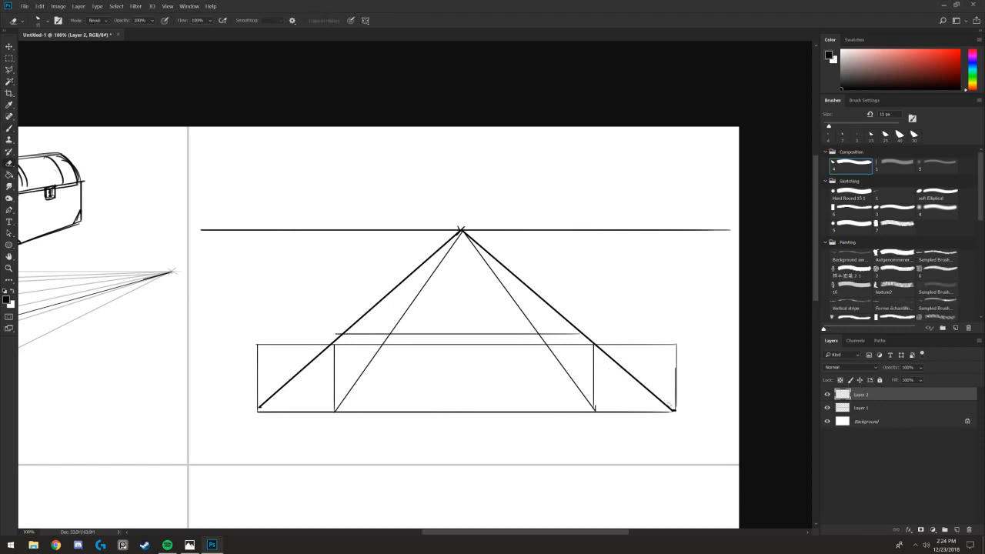
mouse_move(671, 410)
mouse_down()
mouse_move(603, 354)
mouse_move(638, 378)
mouse_up()
- Draw crossing diagonals in the right end section and a horizontal midline through their intersection across the whole front rectangle
key(b)
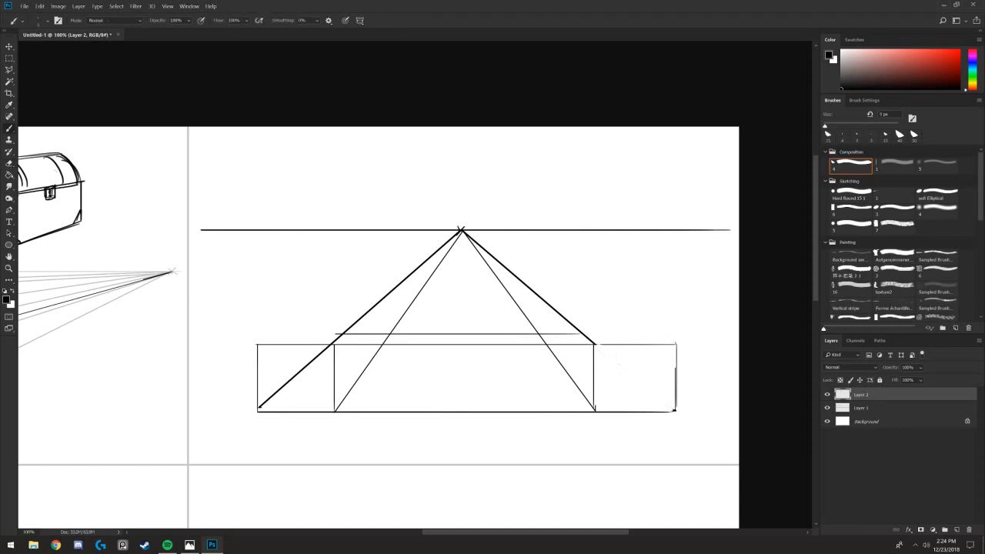
shift+click(596, 411)
click(592, 345)
shift+click(676, 410)
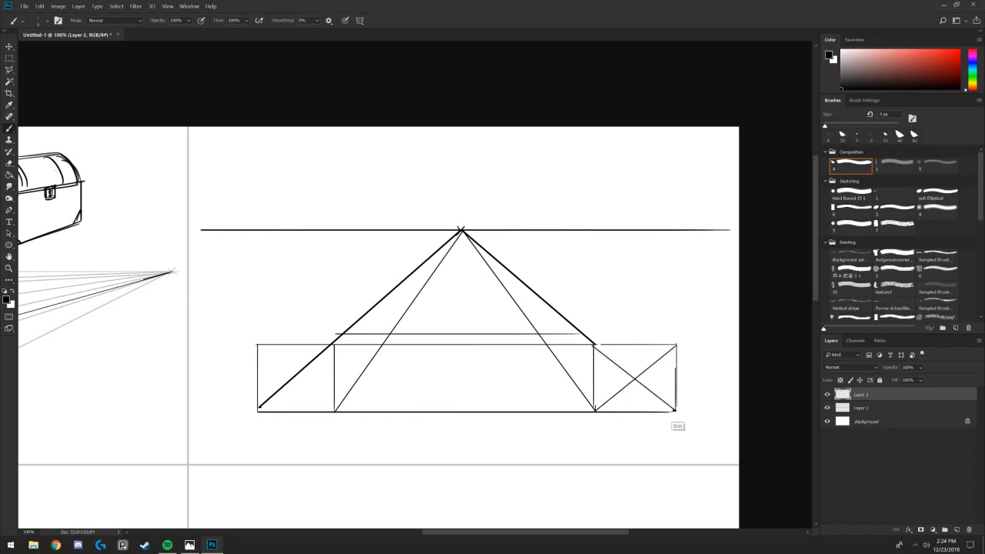
click(592, 346)
shift+click(675, 410)
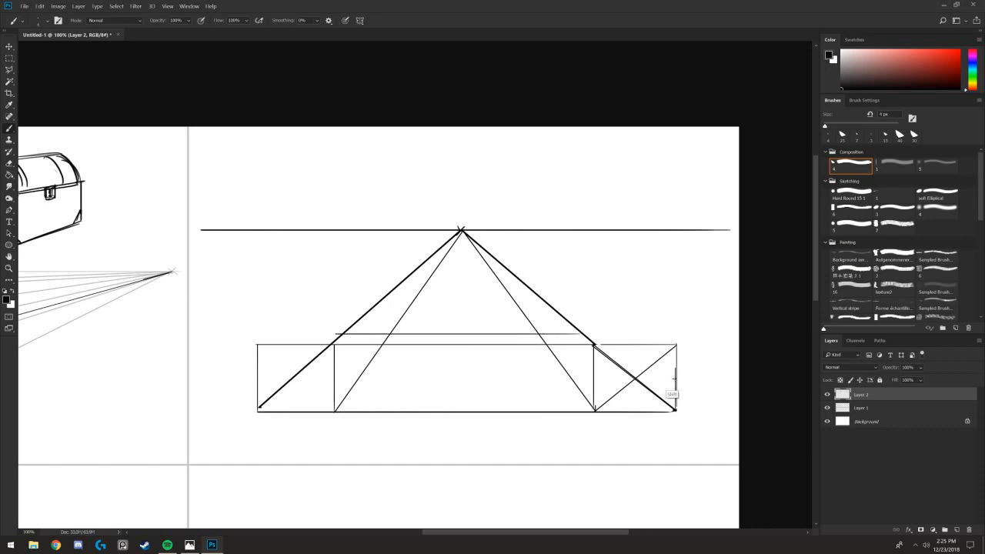
drag(667, 378, 179, 378)
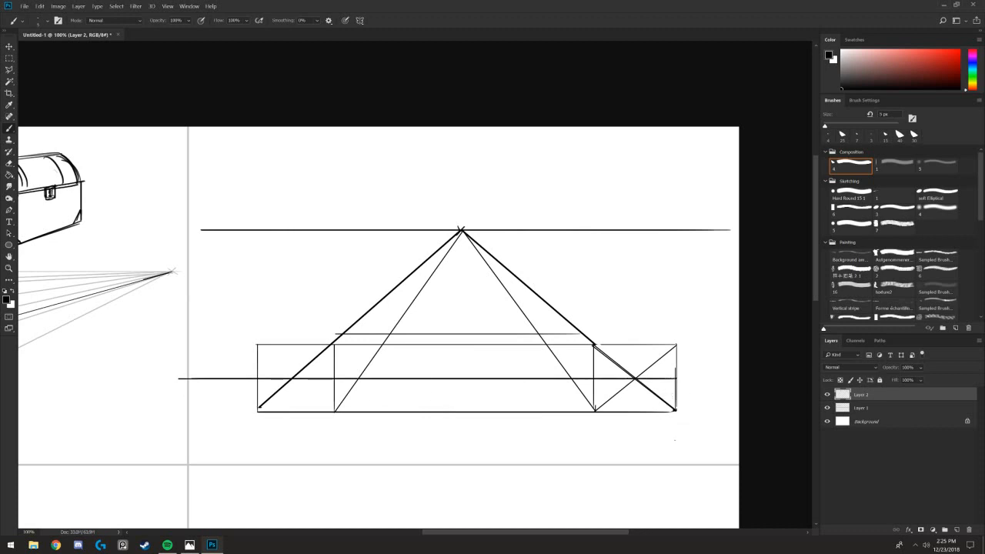
- Change the brush color to red and draw a diagonal from the lower-right corner through the first inner vertical's midpoint to the top edge
click(8, 299)
click(675, 258)
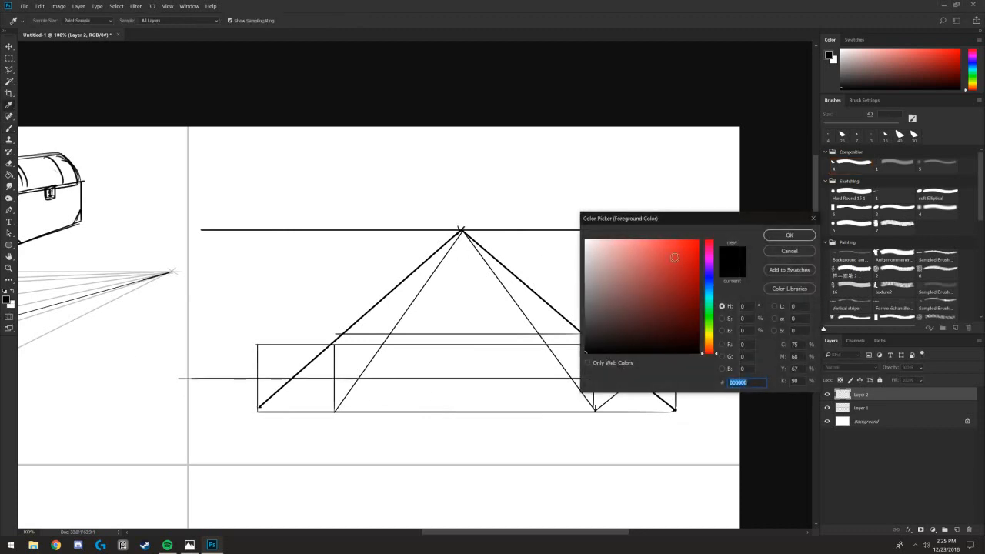
click(773, 234)
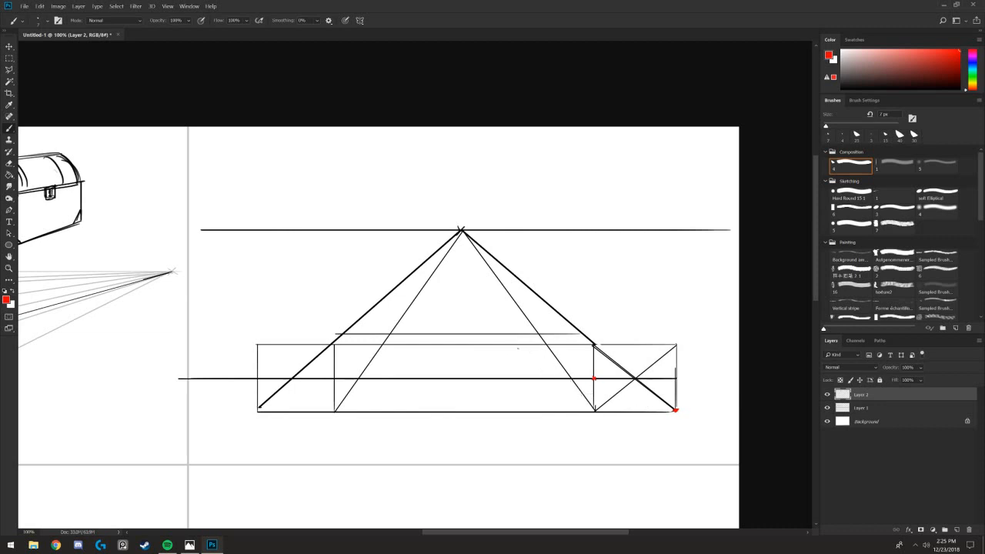
click(505, 343)
shift+click(677, 411)
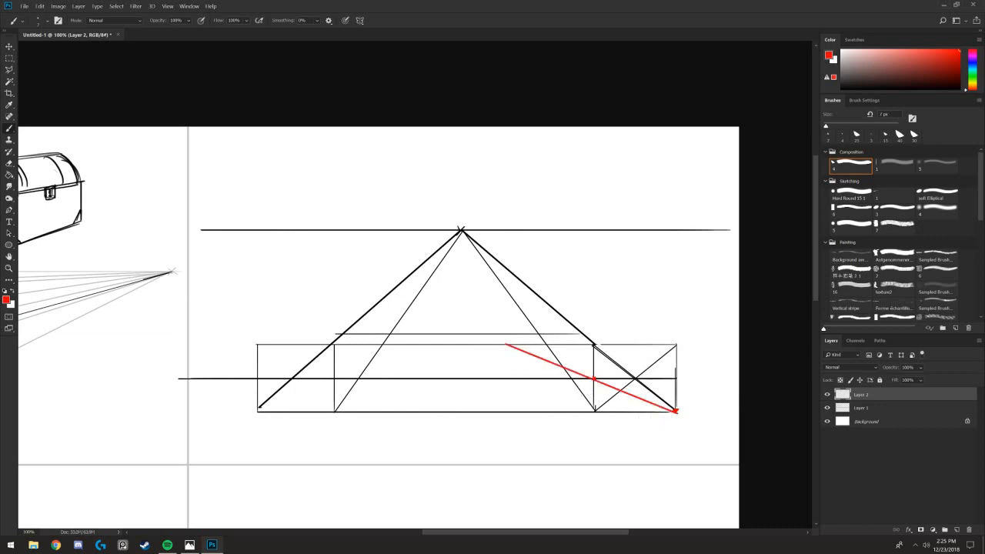
key(ctrl+z)
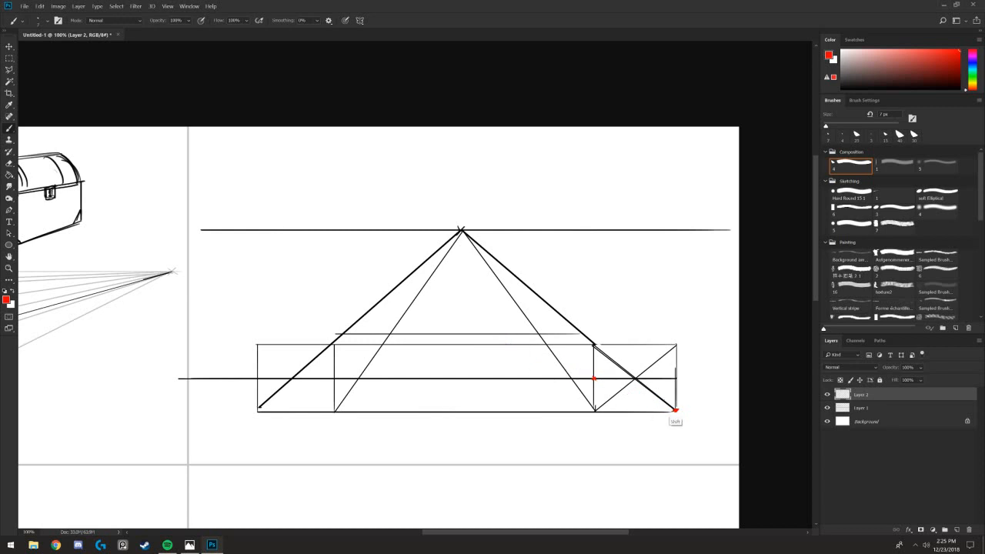
shift+click(676, 411)
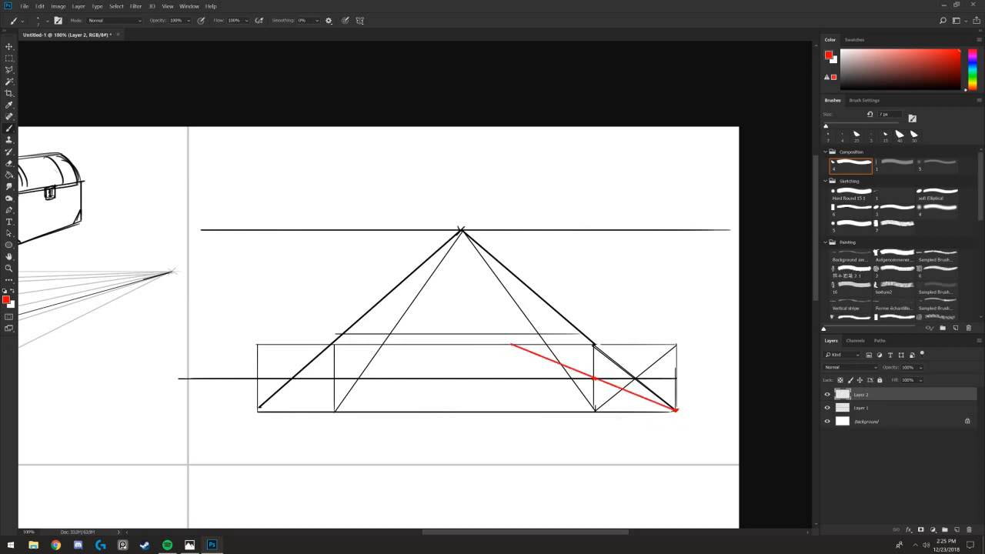
- Drop a red vertical from the diagonal's upper end, then repeat the diagonal and vertical once to mark another equal section
drag(511, 345, 511, 411)
shift+click(594, 412)
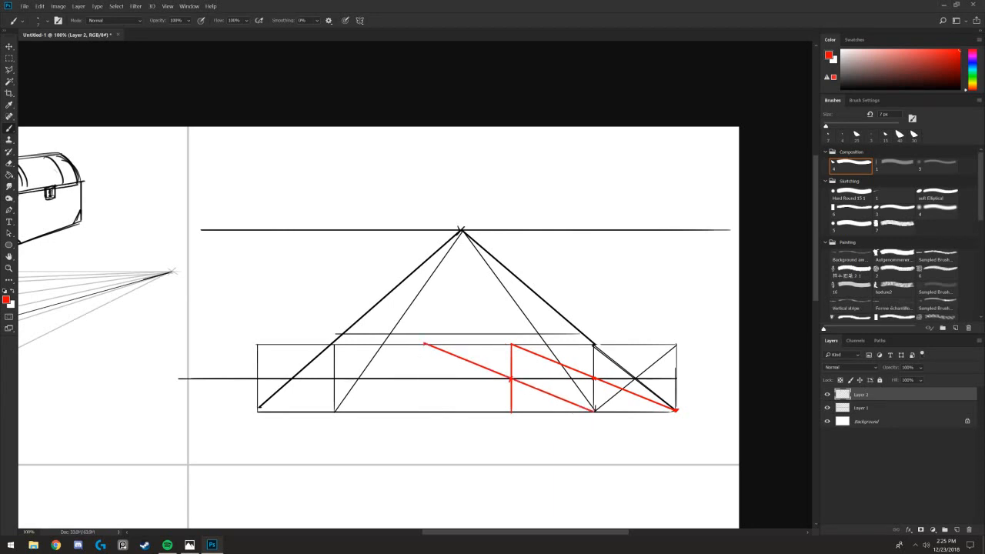
shift+click(424, 412)
- Redraw the third repeating diagonal until it aligns, add its vertical, and extend the front rectangle leftward by one diagonal-marked section
shift+click(350, 344)
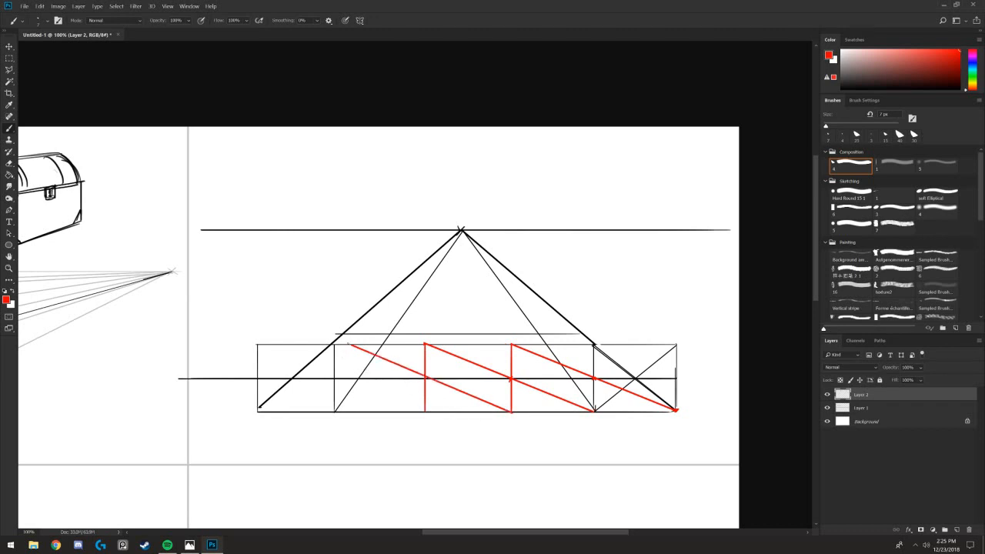
key(ctrl+z)
click(343, 344)
shift+click(511, 411)
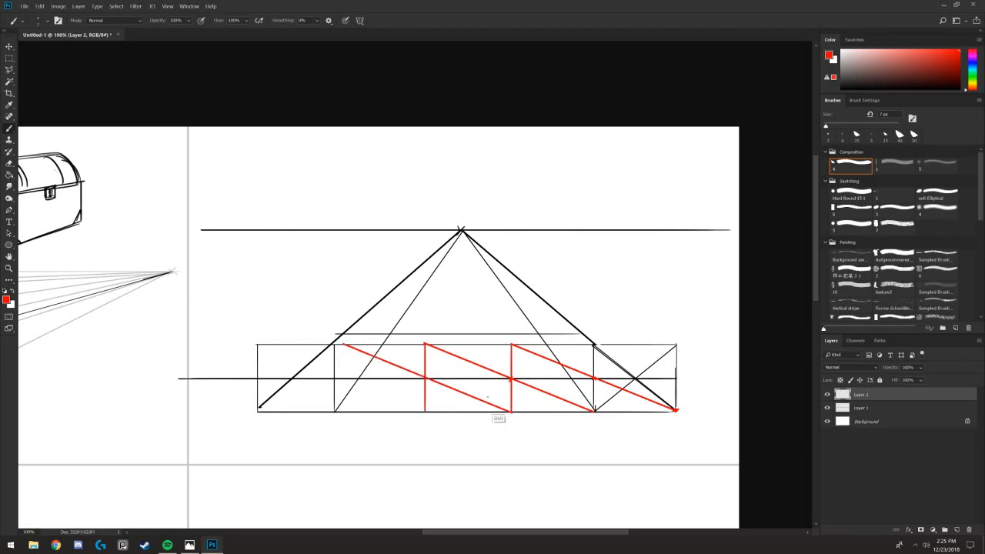
key(ctrl+z)
click(336, 344)
shift+click(511, 411)
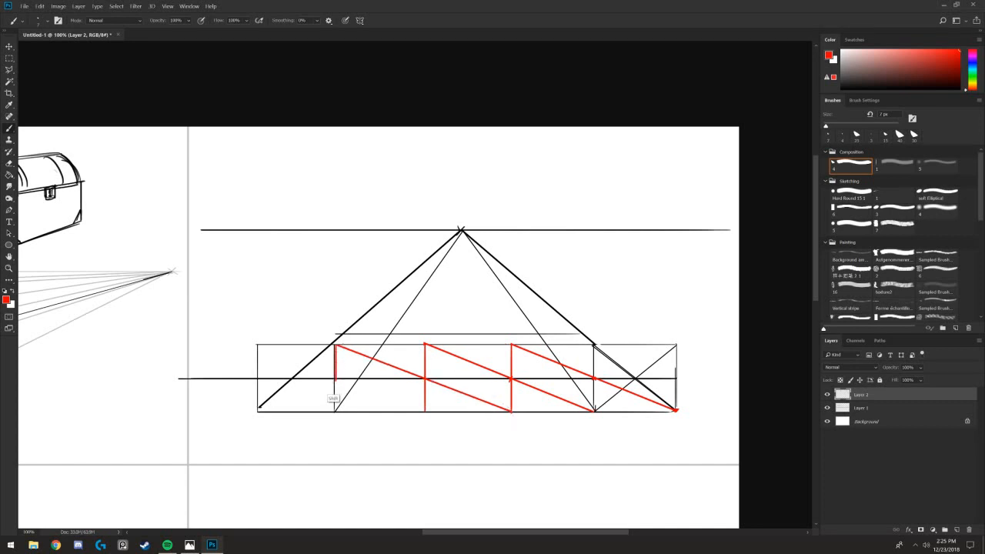
drag(337, 346, 337, 411)
key(shift)
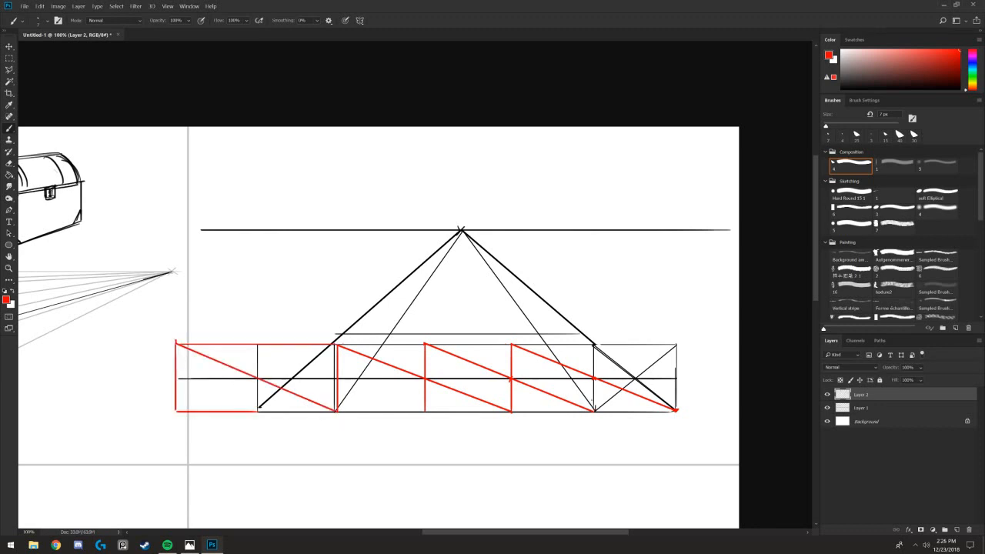
- Sketch loose red circles in two sections of the front rectangle, one near each end, undoing poor strokes
mouse_move(514, 391)
mouse_down()
mouse_move(551, 420)
mouse_move(575, 377)
mouse_up()
key(ctrl+z)
key(ctrl+z)
mouse_move(548, 414)
mouse_down()
mouse_move(554, 371)
mouse_move(544, 358)
mouse_move(557, 380)
mouse_move(538, 401)
mouse_move(542, 416)
mouse_move(540, 402)
mouse_move(559, 405)
mouse_move(543, 381)
mouse_up()
key(ctrl+z)
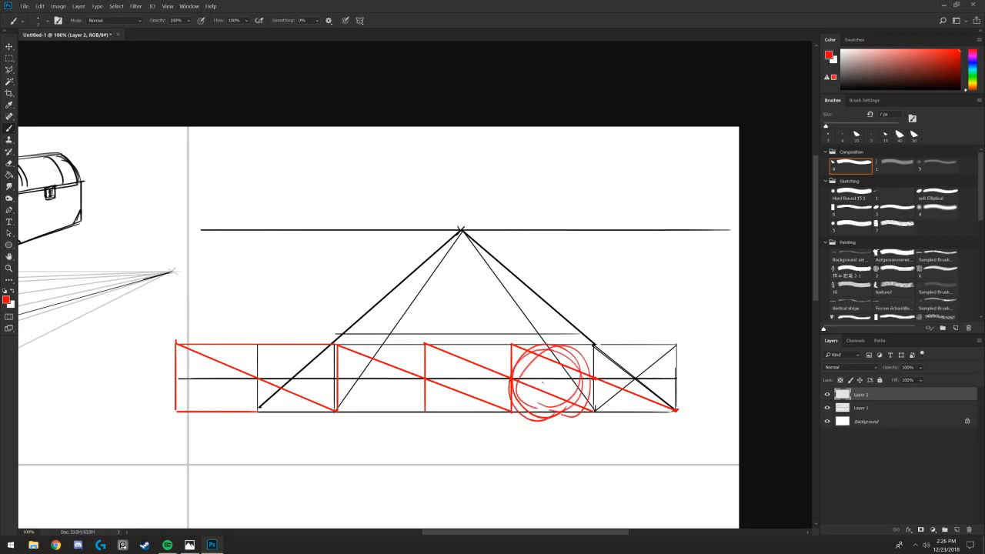
mouse_move(319, 367)
mouse_down()
mouse_move(296, 337)
mouse_move(261, 385)
mouse_move(327, 388)
mouse_up()
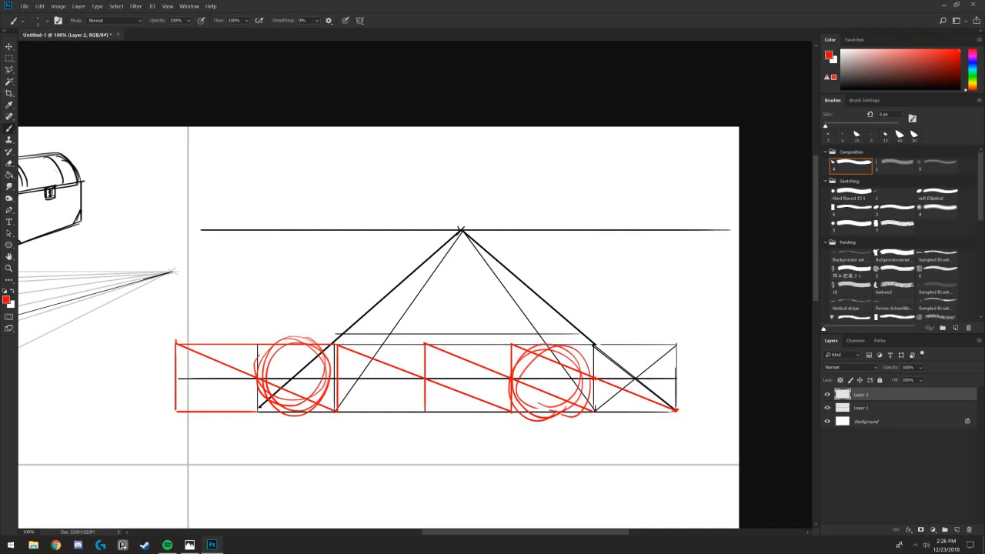
- Draw a red line from the front rectangle's upper-right corner to the vanishing point and a horizontal back edge from it
click(676, 343)
shift+click(461, 230)
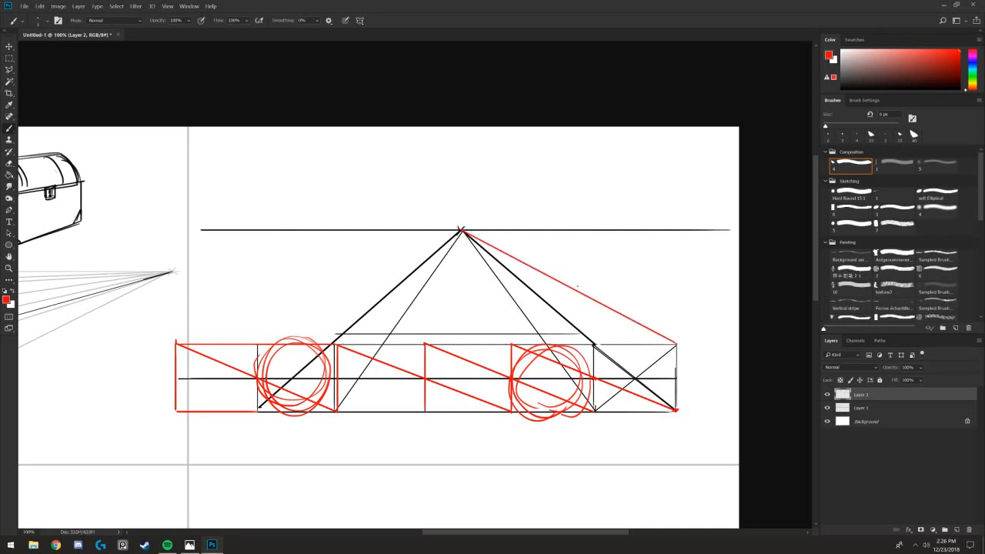
drag(576, 290, 248, 309)
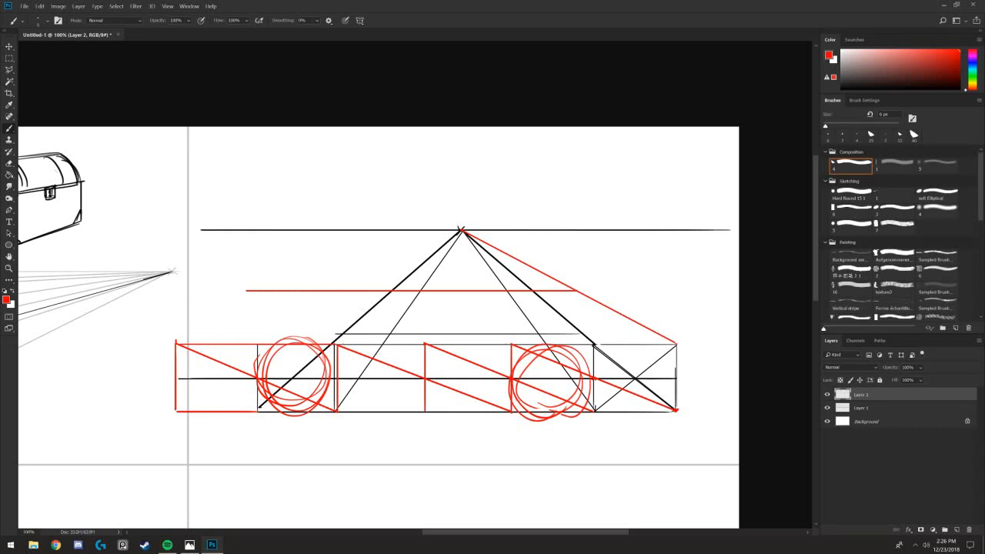
- Connect the front rectangle's two left corners to the vanishing point and complete the smaller back rectangle between the converging lines
click(176, 343)
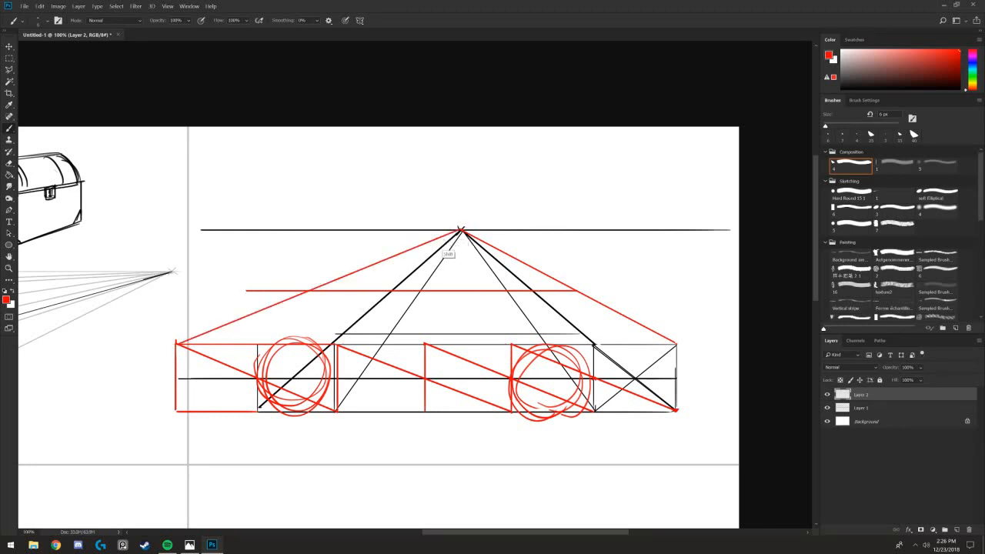
shift+click(461, 230)
click(176, 410)
shift+click(462, 230)
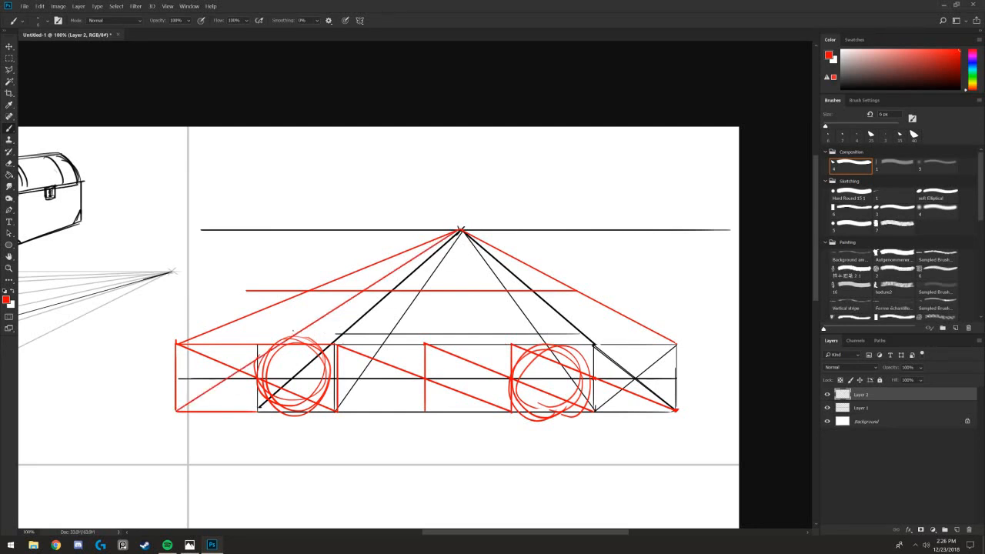
mouse_move(308, 291)
mouse_down()
mouse_move(313, 331)
mouse_move(486, 328)
mouse_move(573, 341)
mouse_move(583, 321)
mouse_move(576, 290)
mouse_up()
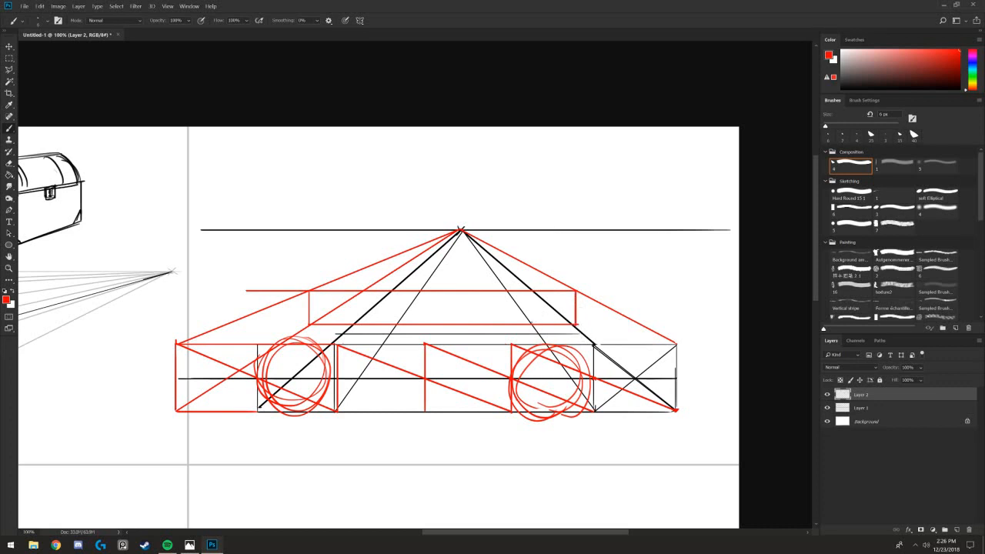
- Carry the front divisions to the vanishing point, add matching verticals on the back rectangle, and sketch two smaller circles there
drag(532, 324, 533, 292)
drag(461, 233, 510, 344)
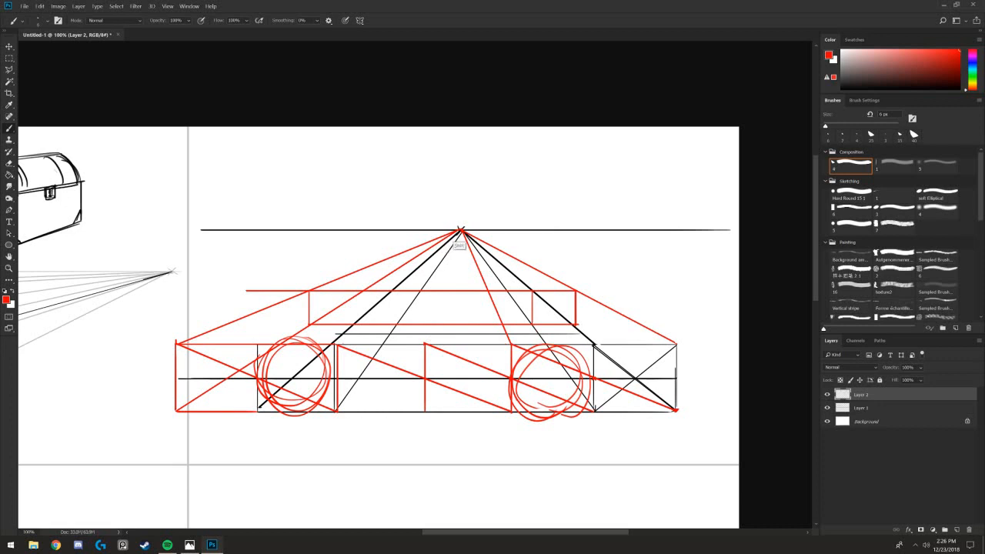
drag(461, 232, 424, 344)
shift+click(461, 230)
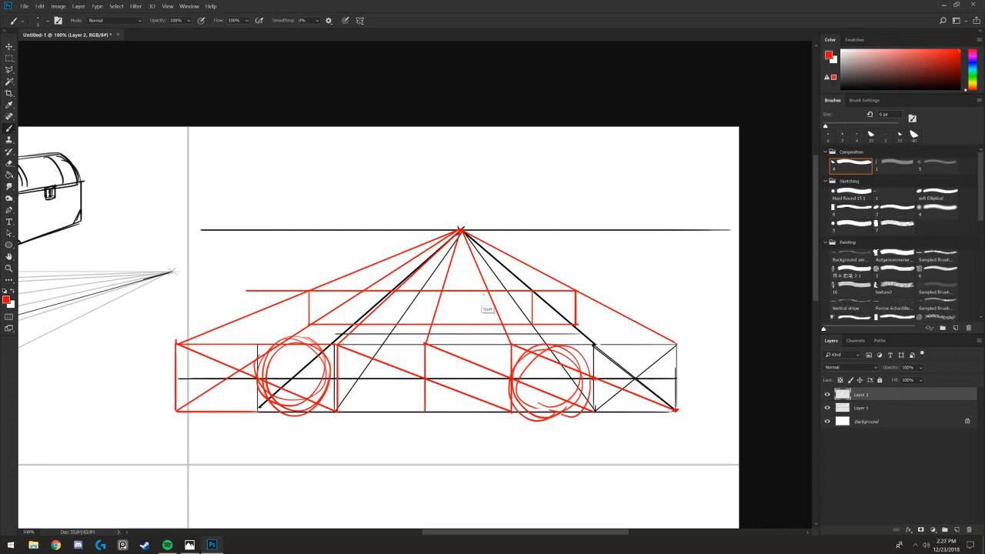
mouse_move(487, 292)
mouse_down()
mouse_move(487, 323)
mouse_move(531, 301)
mouse_move(507, 323)
mouse_up()
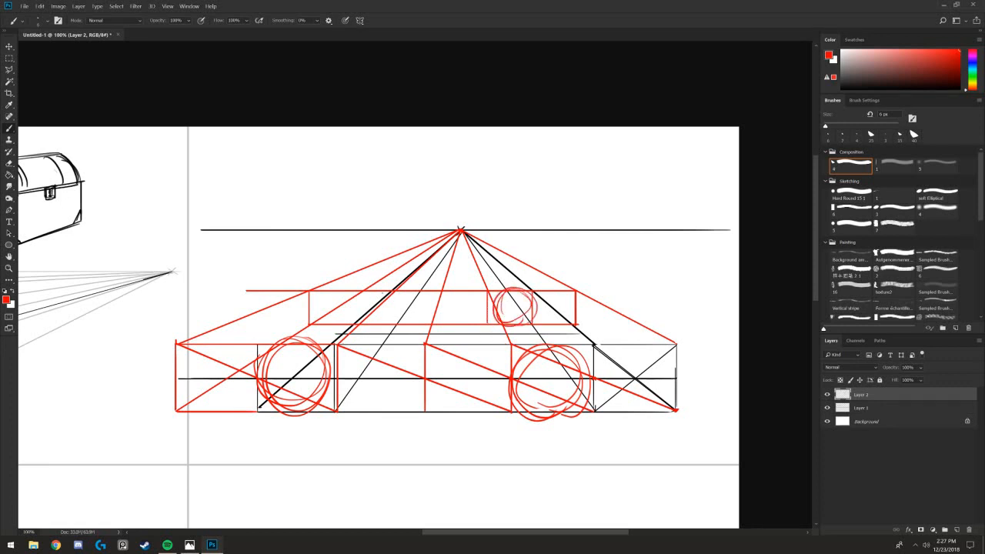
mouse_move(397, 291)
mouse_down()
mouse_move(397, 323)
mouse_move(365, 305)
mouse_move(393, 313)
mouse_move(385, 329)
mouse_up()
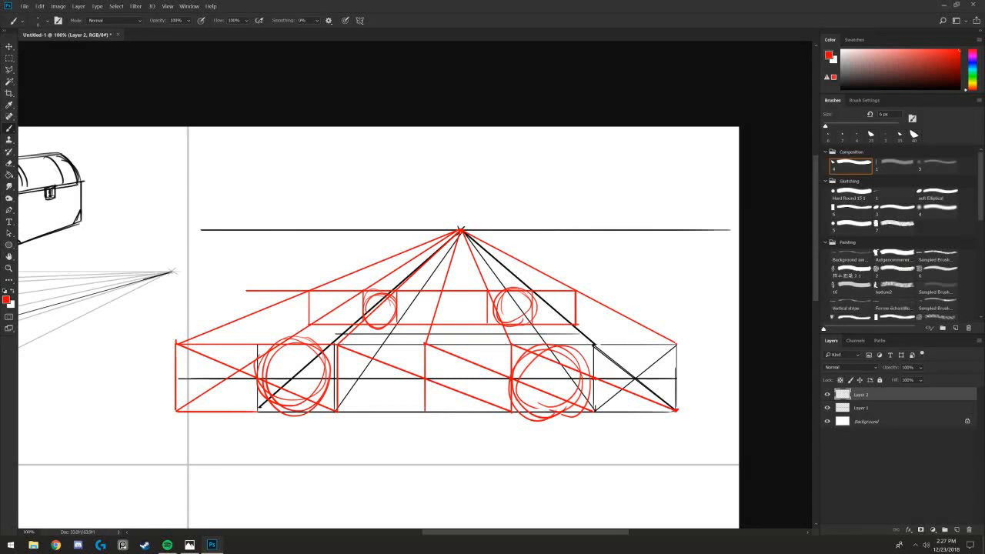
click(460, 230)
shift+click(511, 411)
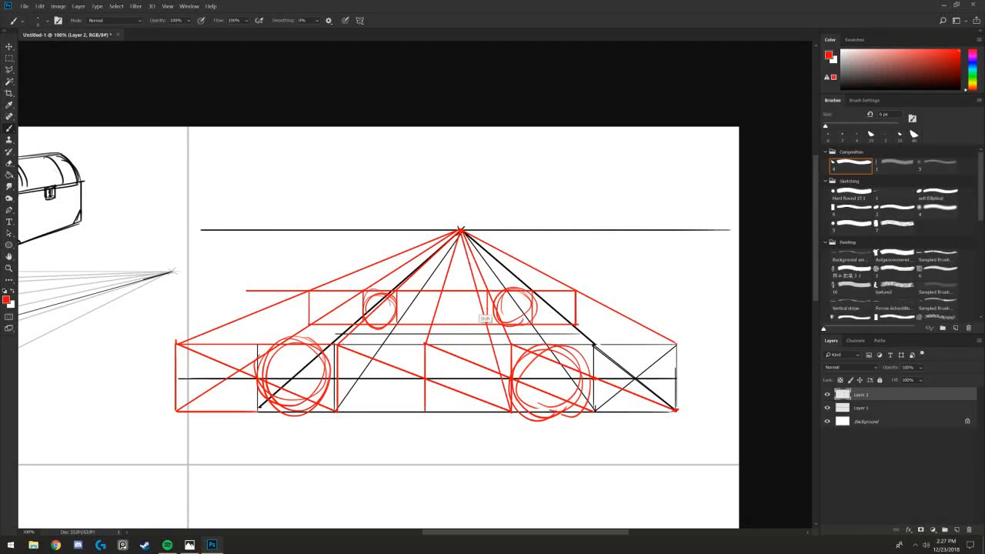
mouse_move(555, 366)
mouse_down()
mouse_move(531, 331)
mouse_move(516, 408)
mouse_move(496, 331)
mouse_move(546, 401)
mouse_move(593, 410)
mouse_move(525, 405)
mouse_up()
mouse_move(493, 327)
mouse_down()
mouse_move(535, 328)
mouse_move(500, 325)
mouse_up()
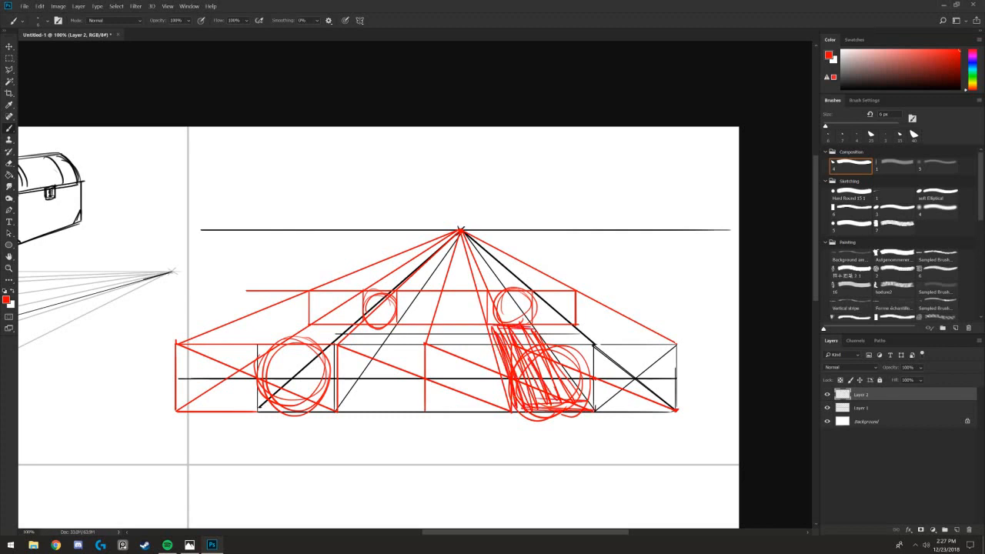
key(ctrl+z)
key(ctrl+z)
key(ctrl+z)
key(ctrl+z)
key(ctrl+z)
key(ctrl+z)
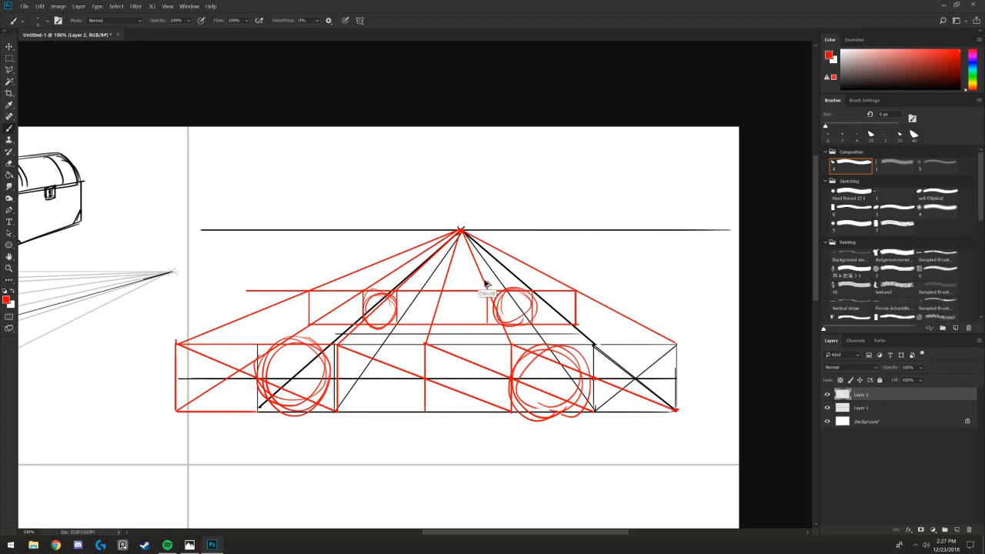
key(ctrl+z)
- Draw two crossing red diagonals between the front and back corners of the block's right side face
click(676, 344)
shift+click(577, 325)
click(577, 292)
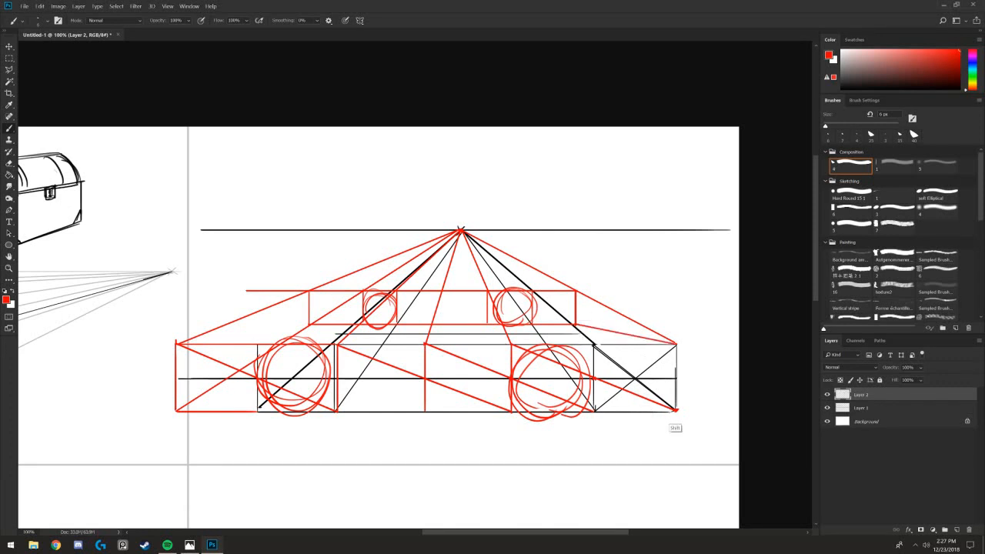
shift+click(677, 410)
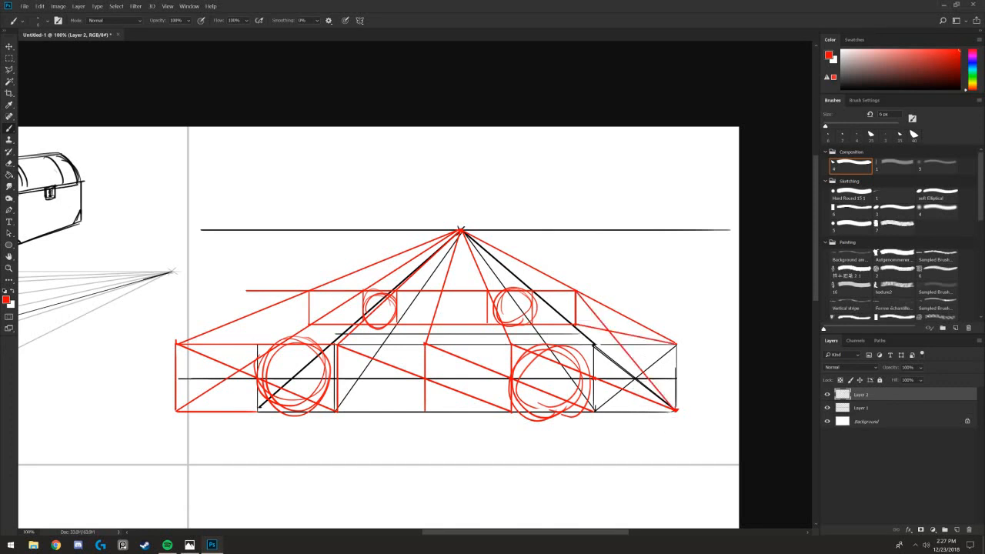
- Draw a red vertical through the diagonals' crossing on the block's right side face and extend horizontals leftward from its two ends
click(608, 309)
shift+click(607, 336)
shift+click(608, 352)
drag(593, 356, 256, 356)
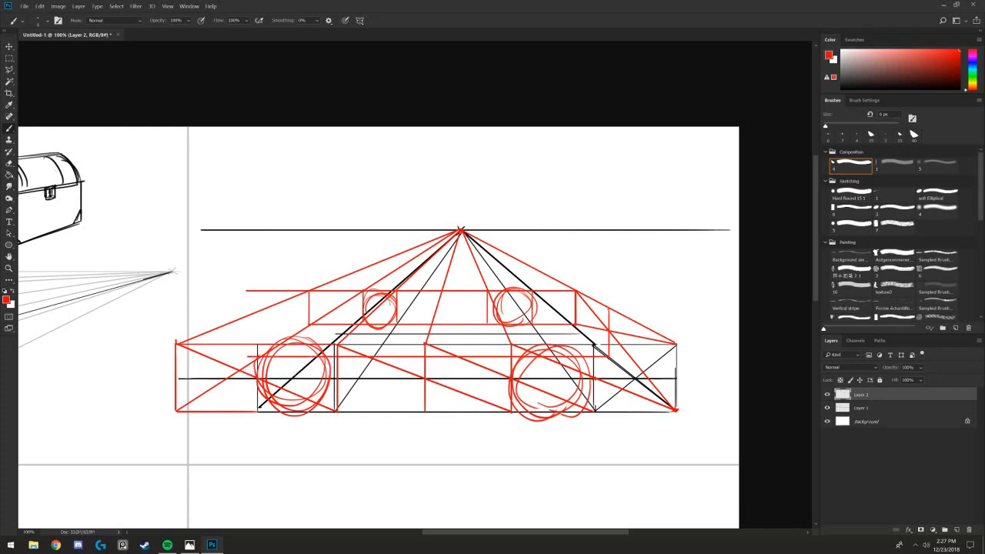
drag(608, 307, 264, 308)
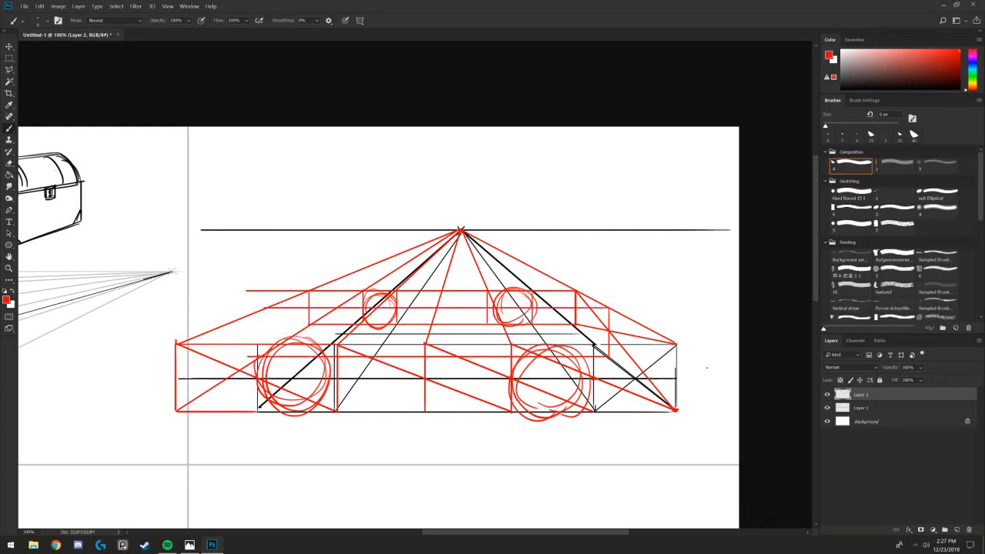
- Bevel the block's upper-right front corner with a red slanted line, carry it to the vanishing point, and erase the old corner lines
drag(655, 345, 677, 366)
shift+click(461, 230)
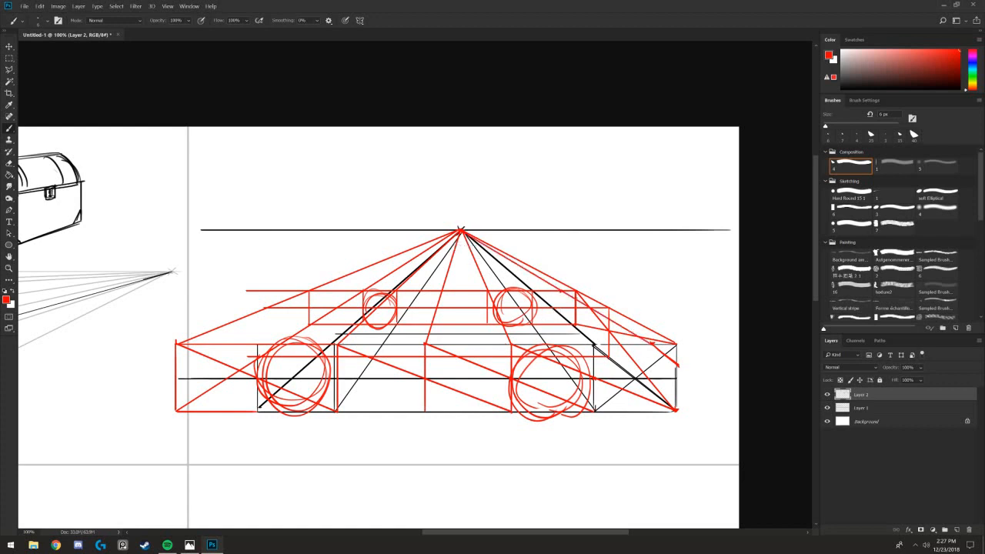
key(e)
drag(671, 352, 613, 308)
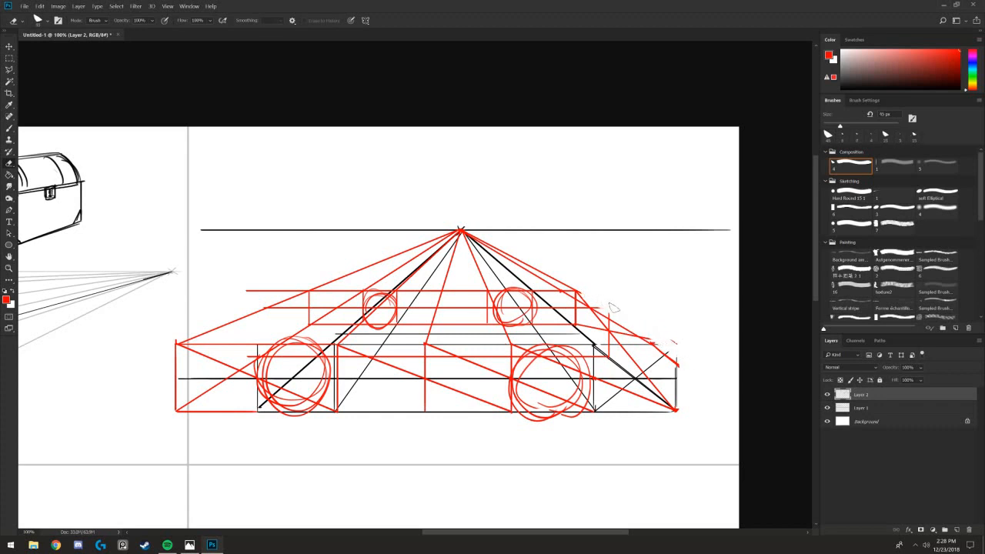
click(558, 279)
key(b)
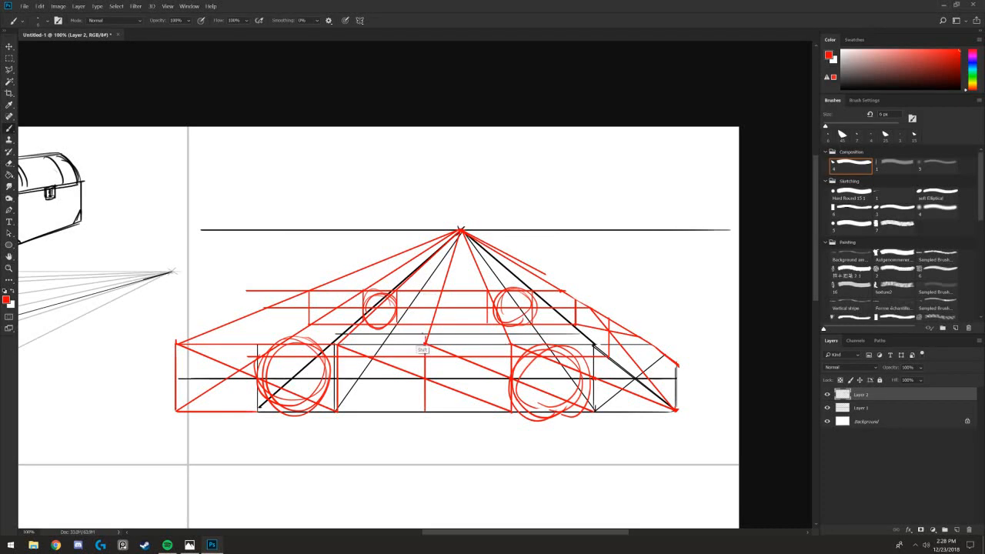
- Change the brush's foreground colour to bright green
click(7, 300)
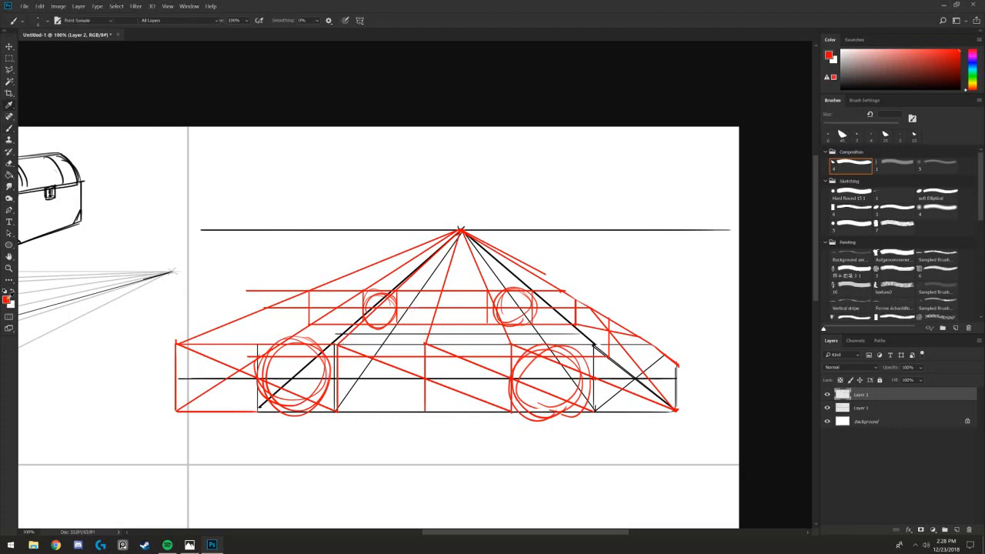
click(708, 318)
drag(696, 248, 714, 250)
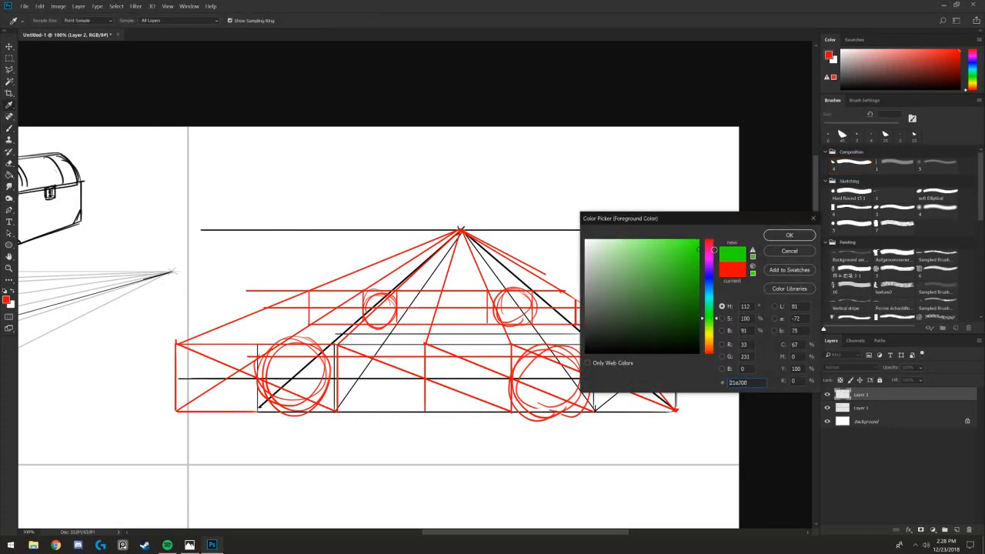
click(789, 235)
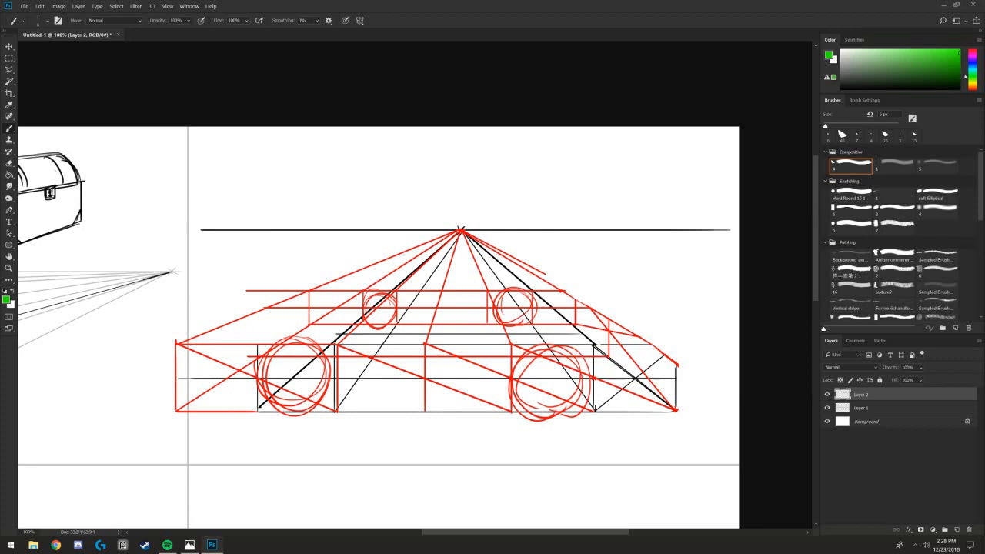
drag(424, 344, 425, 285)
shift+click(510, 344)
drag(651, 343, 509, 343)
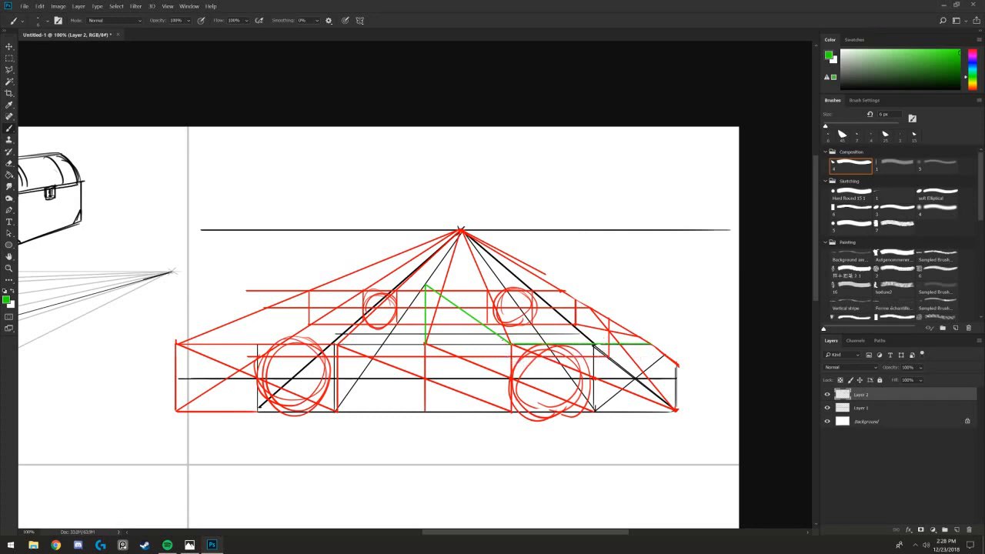
shift+click(424, 286)
key(ctrl+z)
key(ctrl+z)
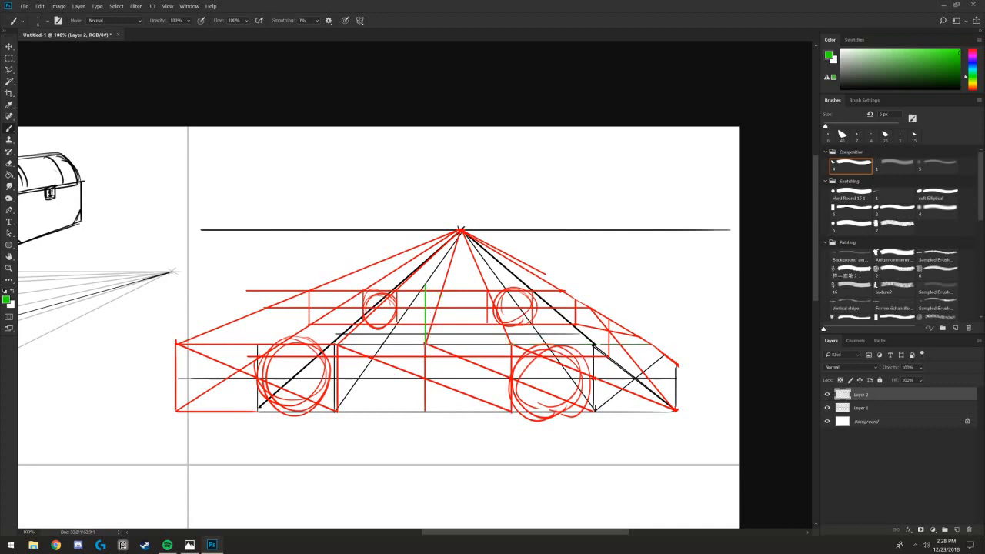
key(ctrl+z)
- Draw the near windshield profile in green above the block's middle division, with a hood line and a roof line to the vanishing point
drag(424, 343, 425, 299)
drag(650, 343, 545, 343)
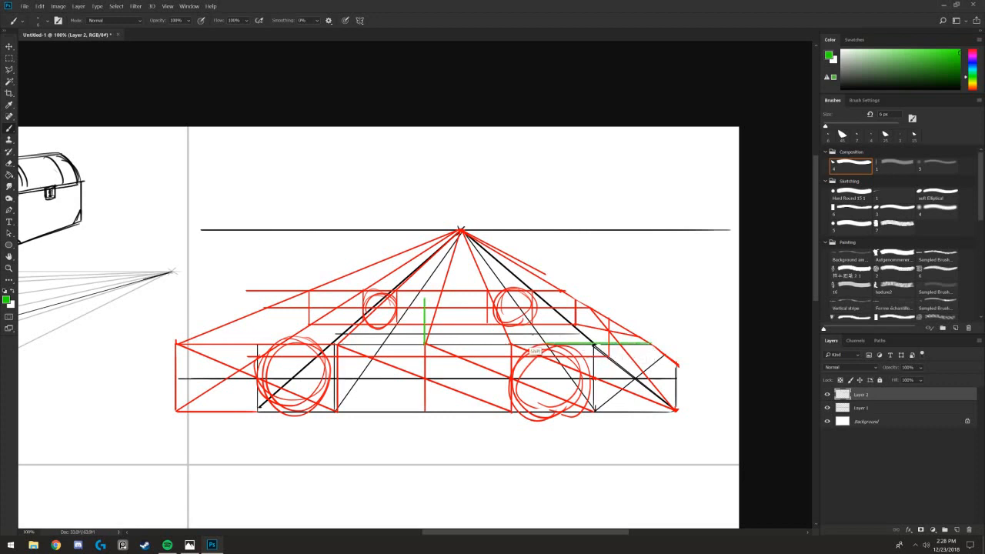
key(ctrl+z)
drag(649, 343, 512, 343)
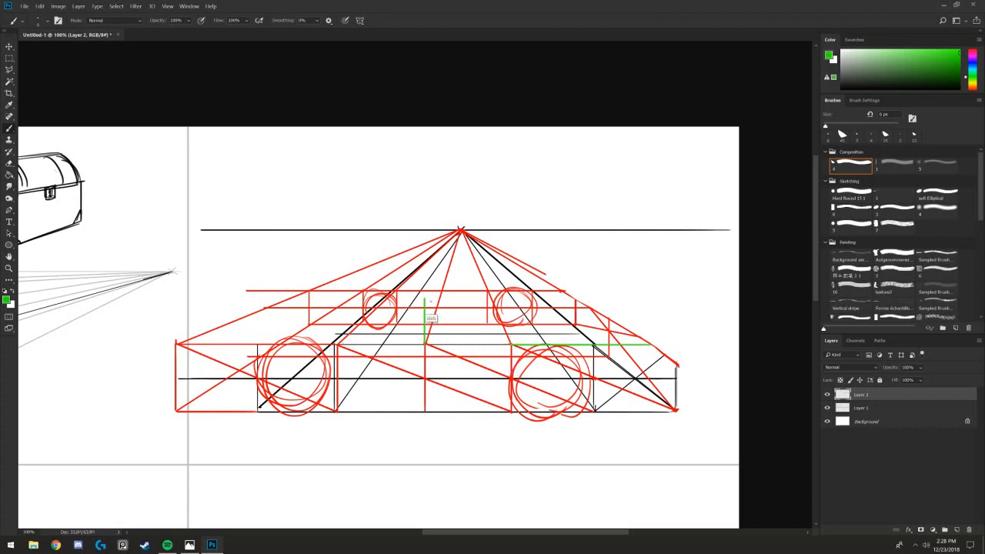
shift+click(424, 300)
shift+click(460, 230)
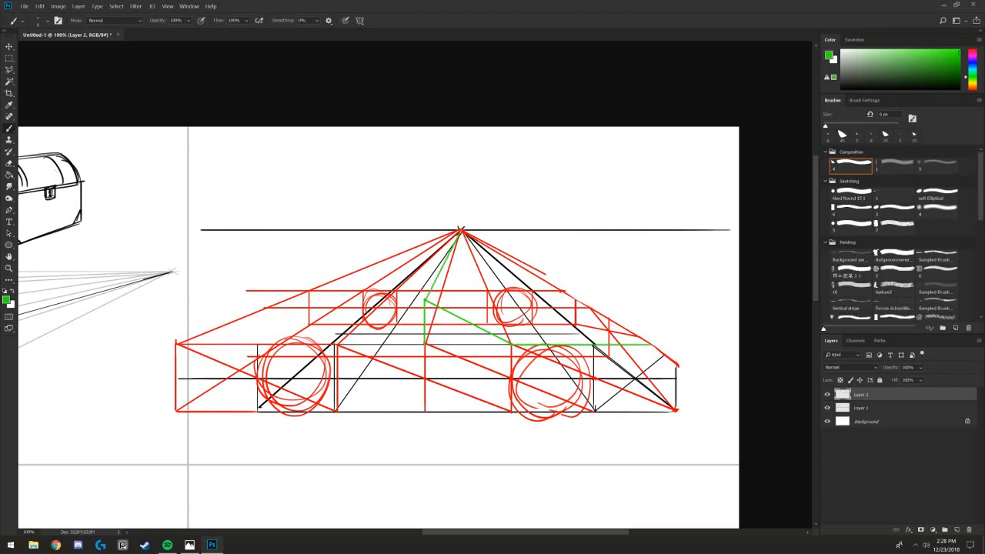
- Repeat the green hood and windshield profile on the far side and extend both roof edges leftward
shift+click(564, 291)
shift+click(487, 291)
shift+click(443, 267)
mouse_move(443, 267)
mouse_down()
mouse_move(405, 292)
mouse_move(335, 303)
mouse_up()
mouse_move(425, 300)
mouse_down()
mouse_move(393, 319)
mouse_move(292, 332)
mouse_up()
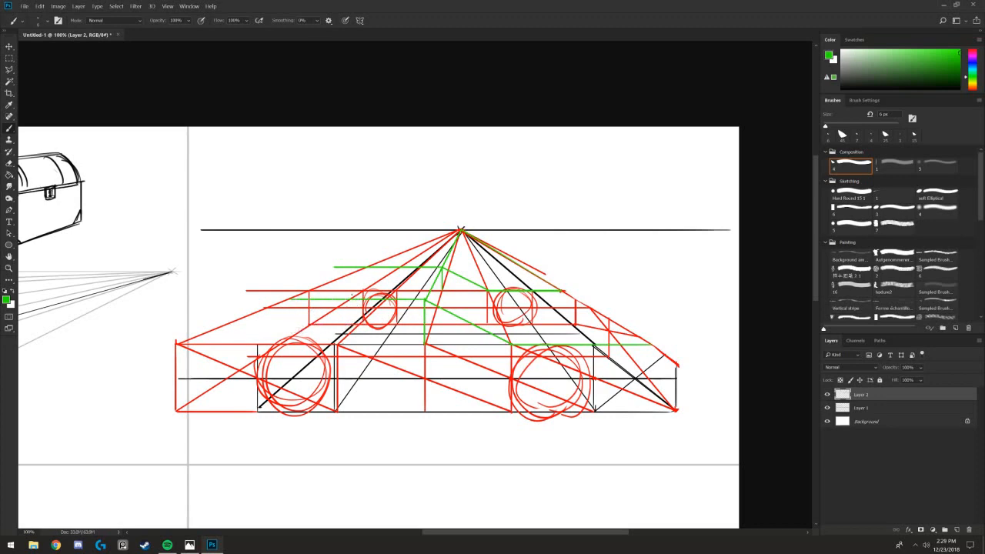
shift+click(461, 230)
drag(199, 352, 415, 372)
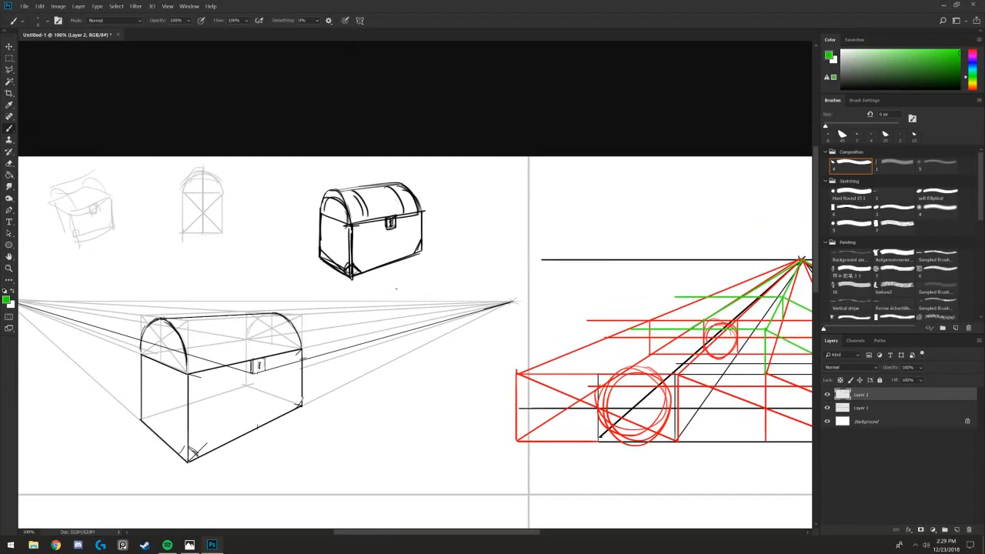
mouse_move(710, 367)
mouse_down()
mouse_move(431, 346)
mouse_move(438, 372)
mouse_up()
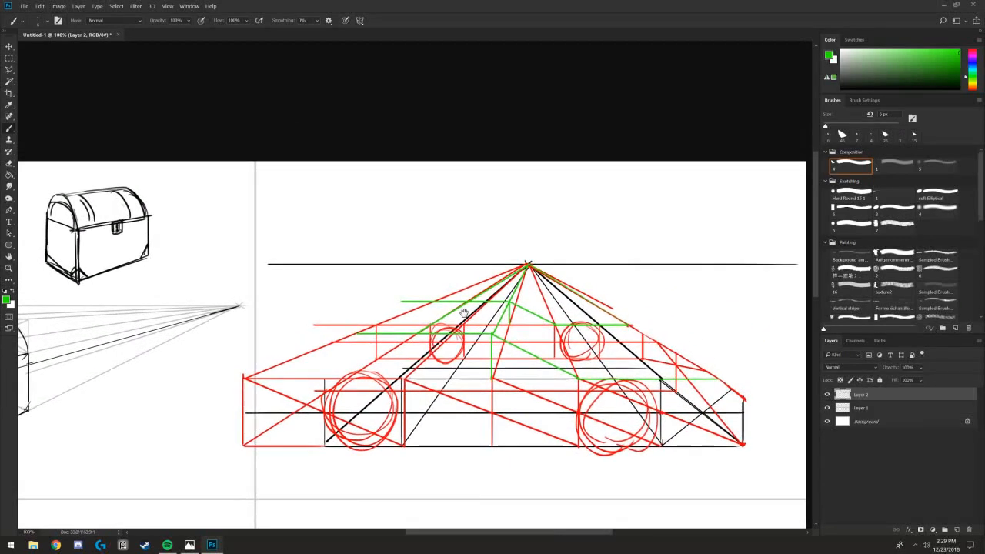
drag(478, 312, 452, 305)
drag(483, 334, 446, 312)
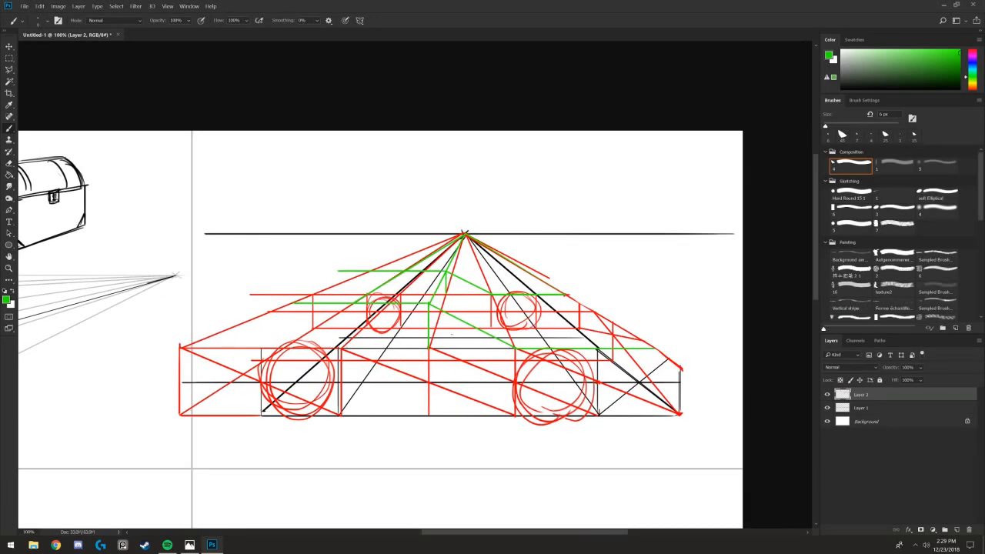
mouse_move(314, 299)
mouse_down()
mouse_move(242, 263)
mouse_move(239, 310)
mouse_move(249, 277)
mouse_move(290, 294)
mouse_move(331, 288)
mouse_up()
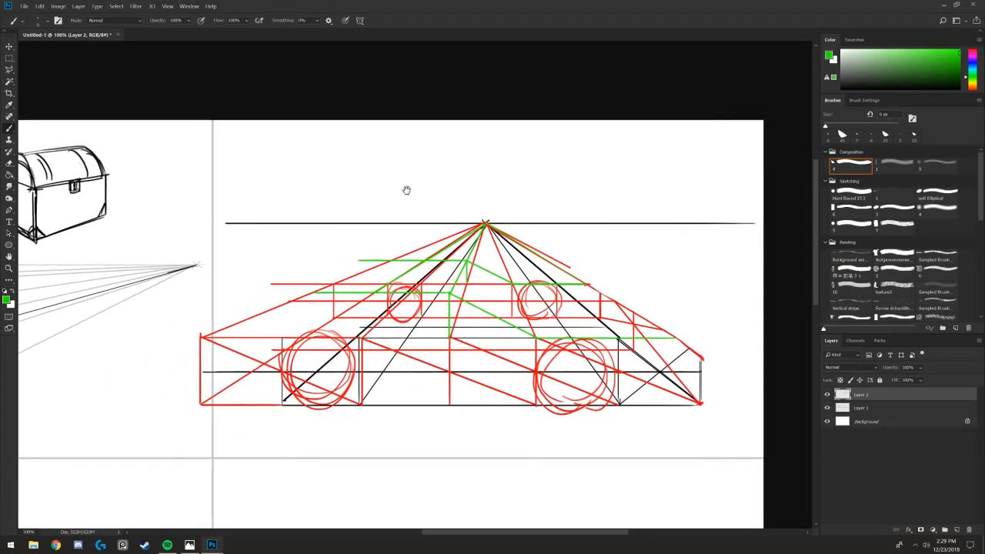
drag(368, 221, 351, 201)
key(ctrl+z)
mouse_move(417, 212)
mouse_down()
mouse_move(272, 190)
mouse_move(287, 189)
mouse_up()
mouse_move(174, 385)
mouse_down()
mouse_move(235, 200)
mouse_move(343, 430)
mouse_up()
key(ctrl+z)
drag(524, 187, 532, 230)
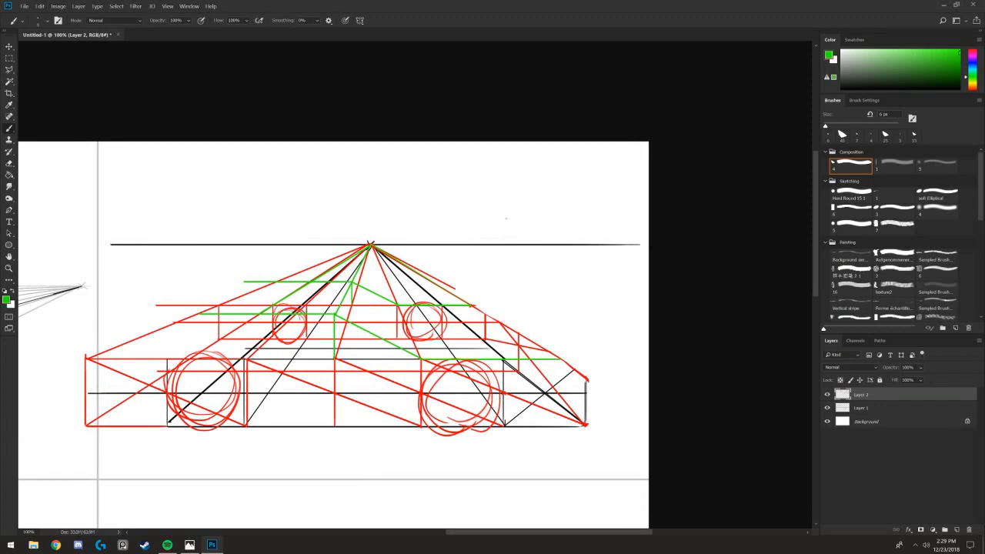
drag(331, 332, 289, 346)
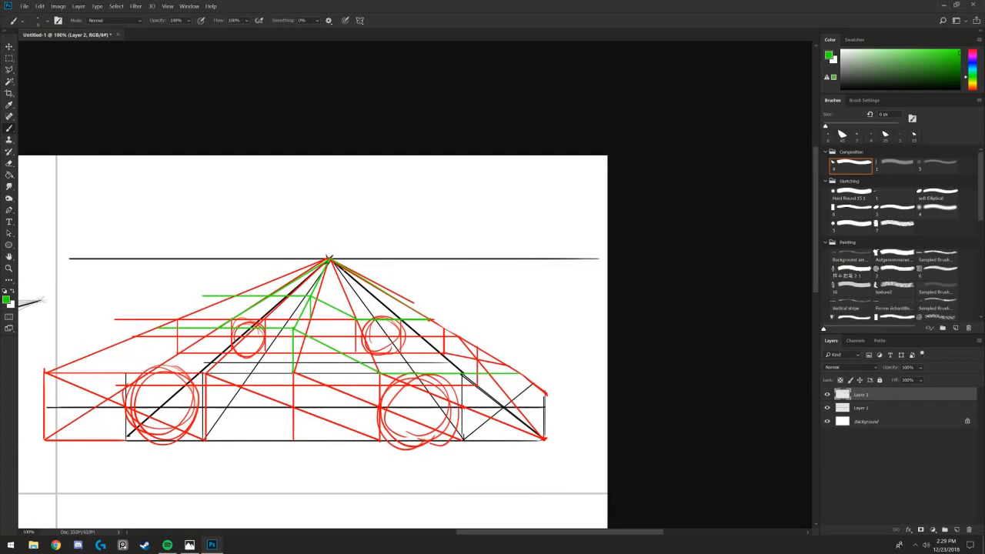
- Lay out a small green base right of the car with two lines from the vanishing point crossed by two horizontals
shift+click(549, 303)
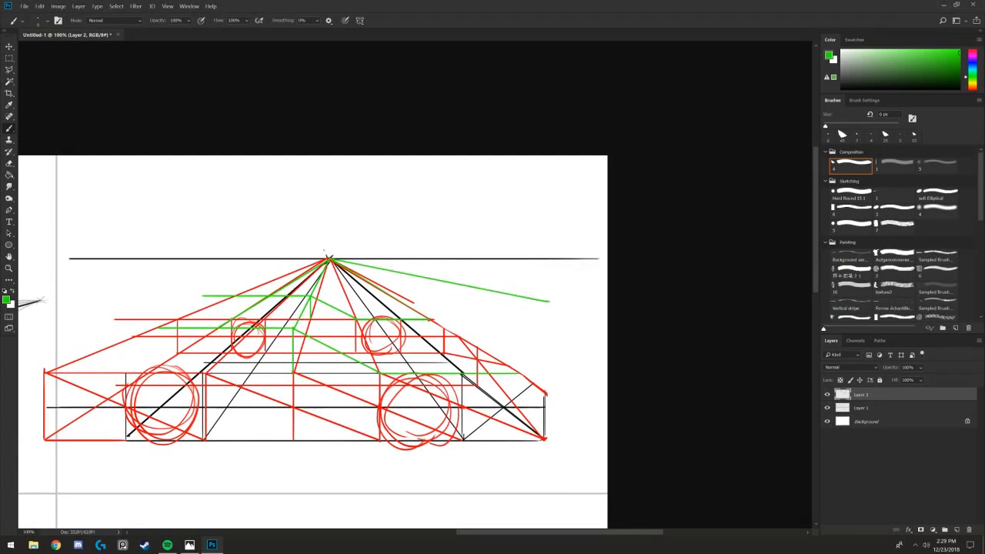
key(ctrl+z)
shift+click(593, 324)
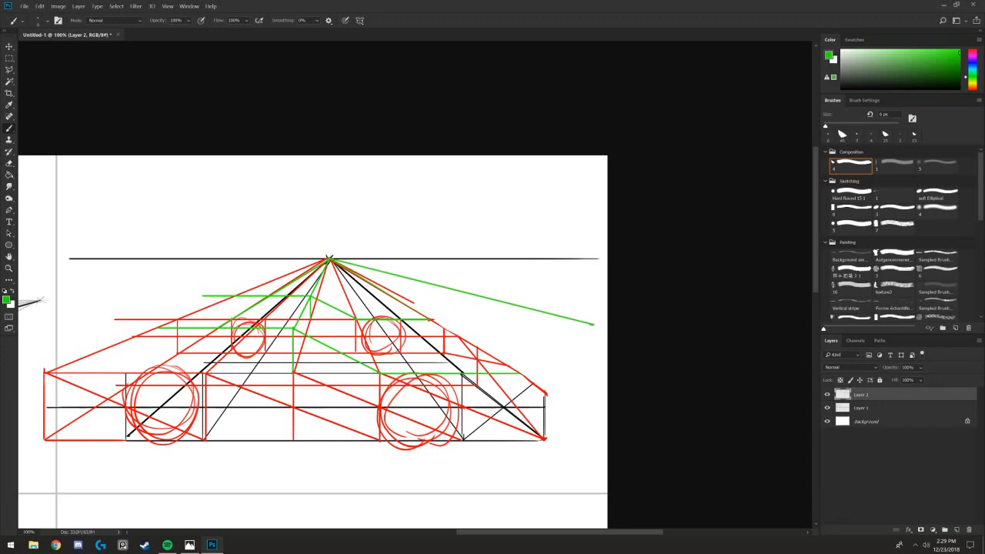
shift+click(525, 340)
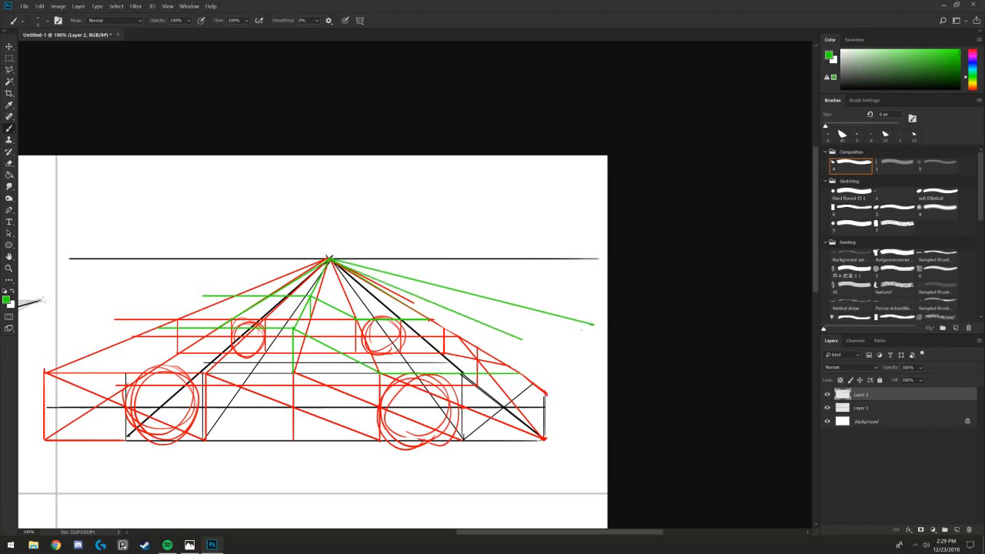
mouse_move(593, 324)
mouse_down()
mouse_move(497, 335)
mouse_move(472, 305)
mouse_move(435, 303)
mouse_up()
drag(592, 324, 490, 325)
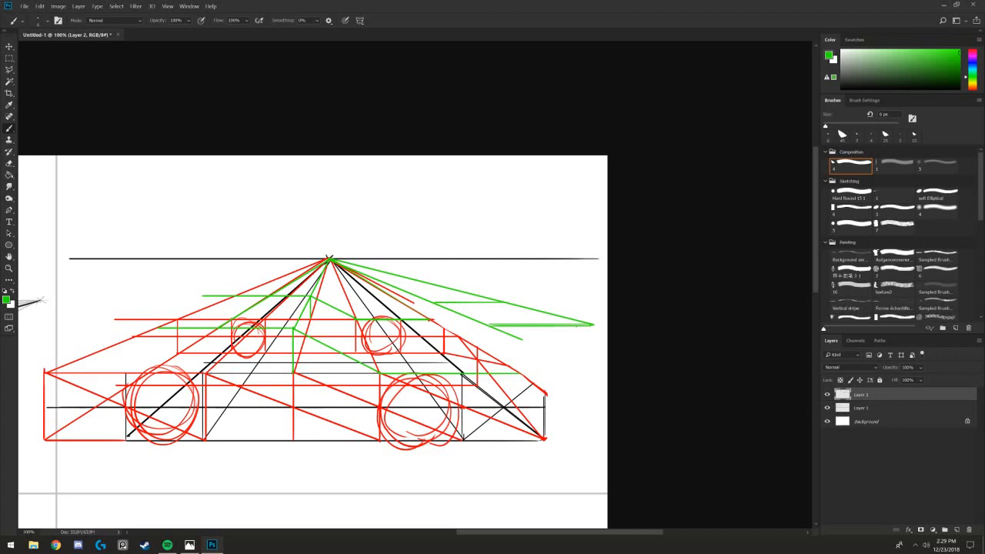
- Raise a tall green vertical at the base's near right corner and a short one at its near left corner
drag(590, 325, 591, 289)
drag(589, 324, 589, 288)
drag(489, 325, 490, 316)
key(ctrl+z)
click(590, 288)
shift+click(330, 262)
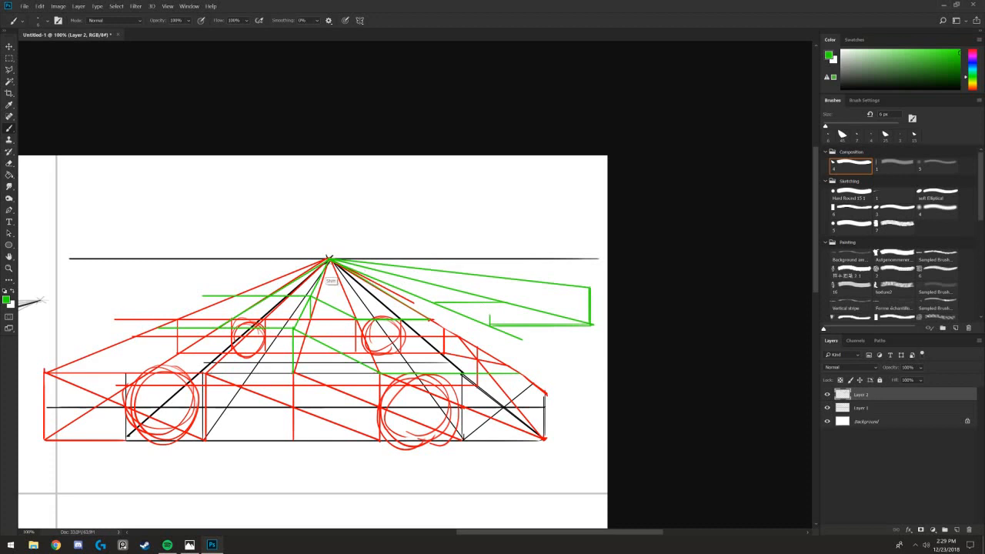
shift+click(329, 261)
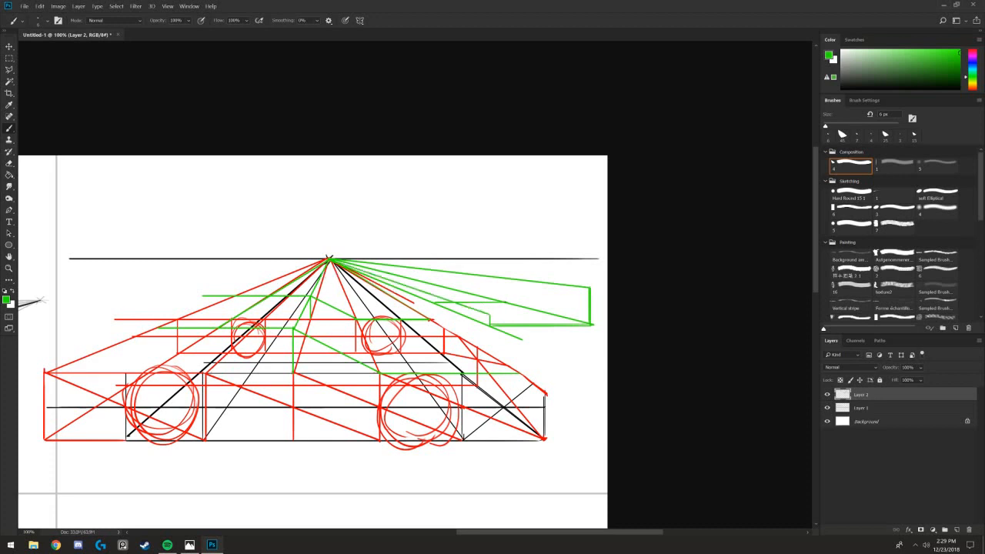
drag(505, 302, 506, 278)
click(490, 315)
shift+click(590, 288)
shift+click(505, 279)
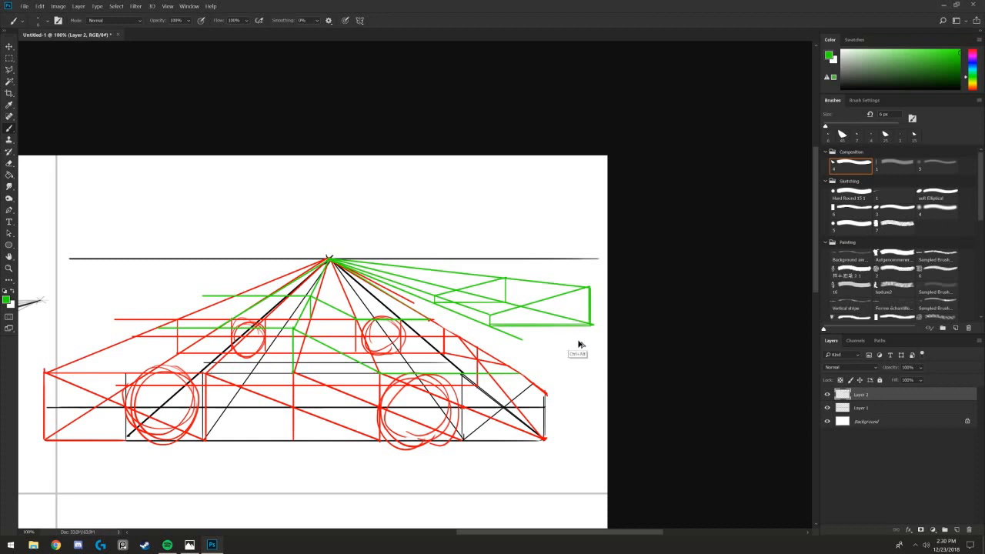
key(ctrl+z)
key(ctrl+z)
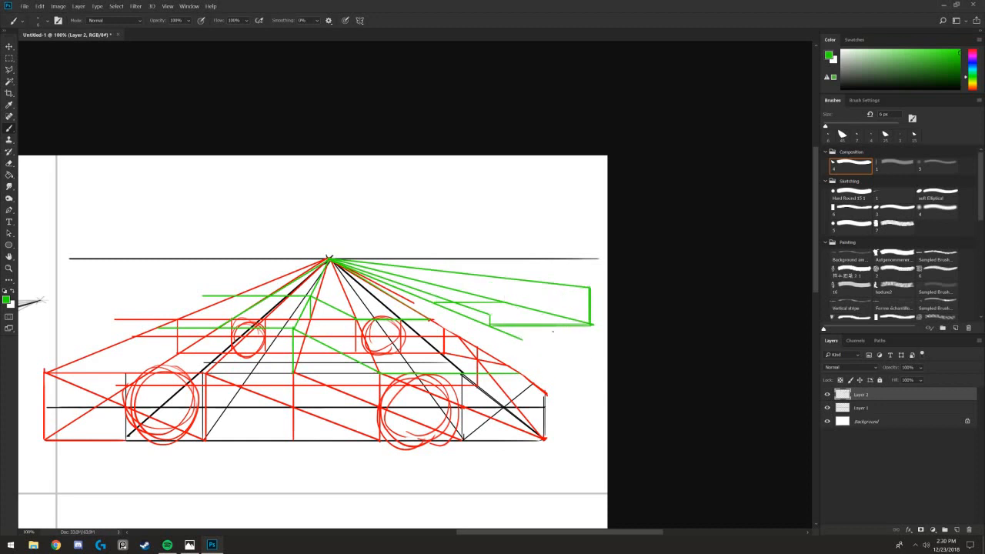
key(ctrl+z)
key(ctrl+z)
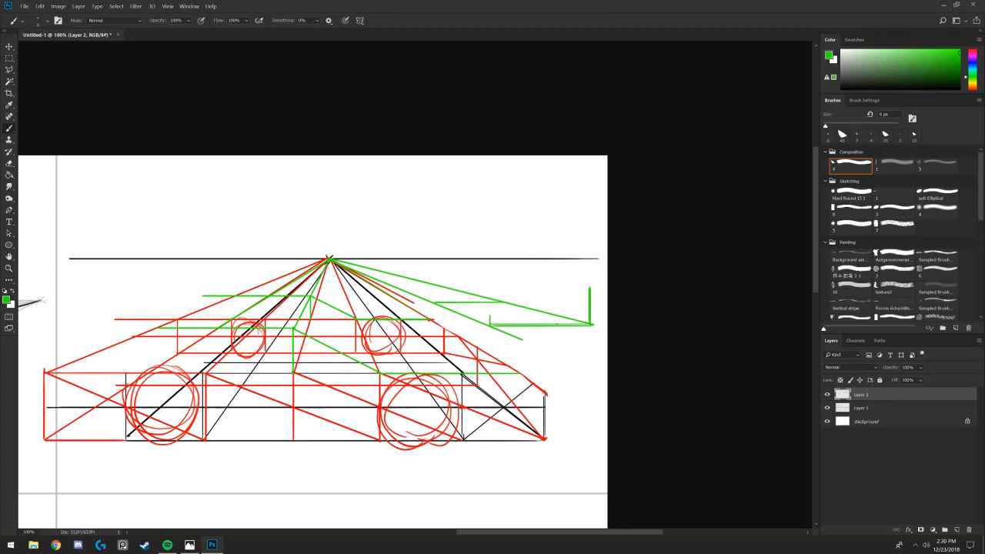
- Raise two verticals of different heights between the base's near corners and connect the tops of all the verticals to the vanishing point
drag(558, 325, 558, 307)
drag(531, 325, 531, 294)
click(589, 287)
shift+click(330, 259)
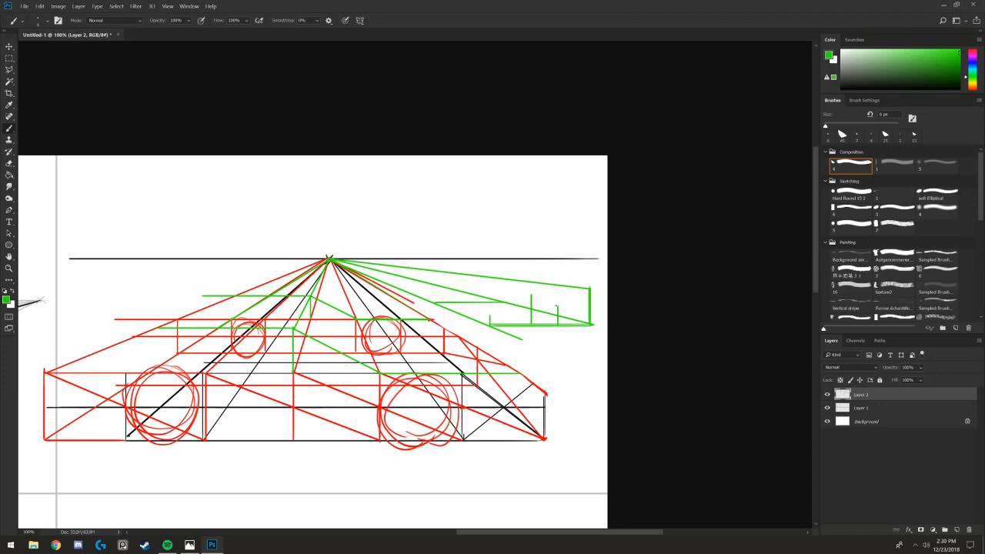
shift+click(329, 258)
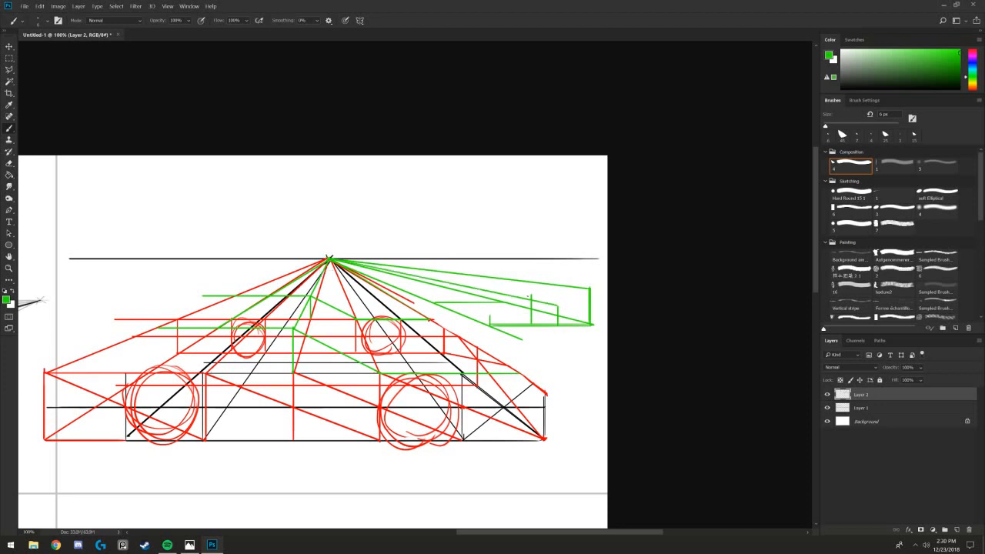
click(531, 294)
shift+click(329, 259)
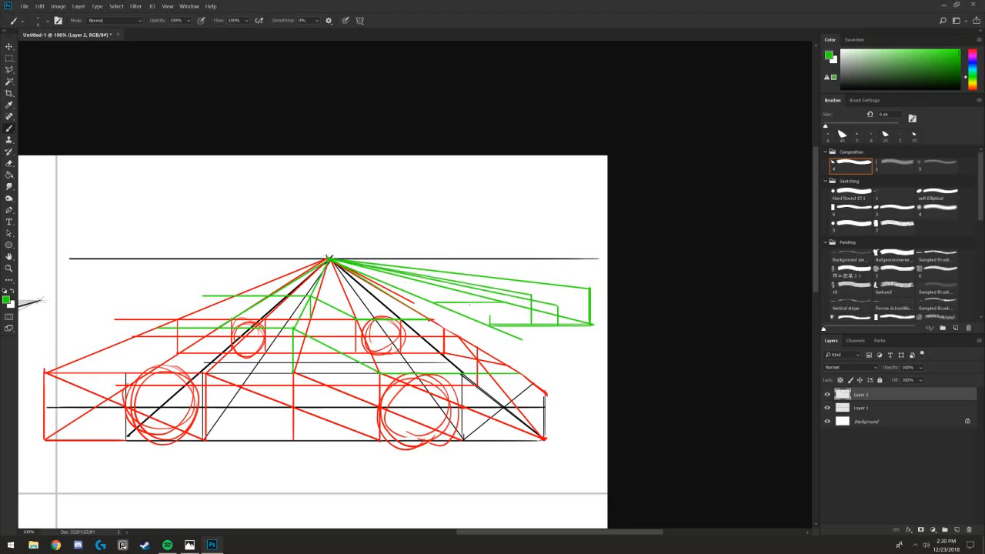
click(329, 259)
shift+click(489, 313)
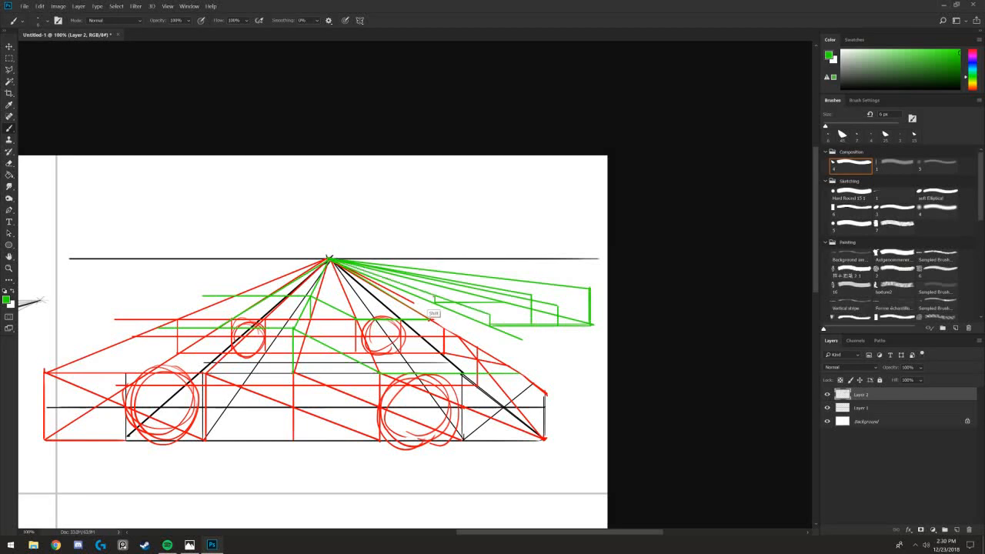
- Join the tops of the near verticals into a green side profile and carry its base division to the vanishing point
mouse_move(193, 367)
mouse_down()
mouse_move(391, 313)
mouse_move(190, 350)
mouse_move(192, 371)
mouse_up()
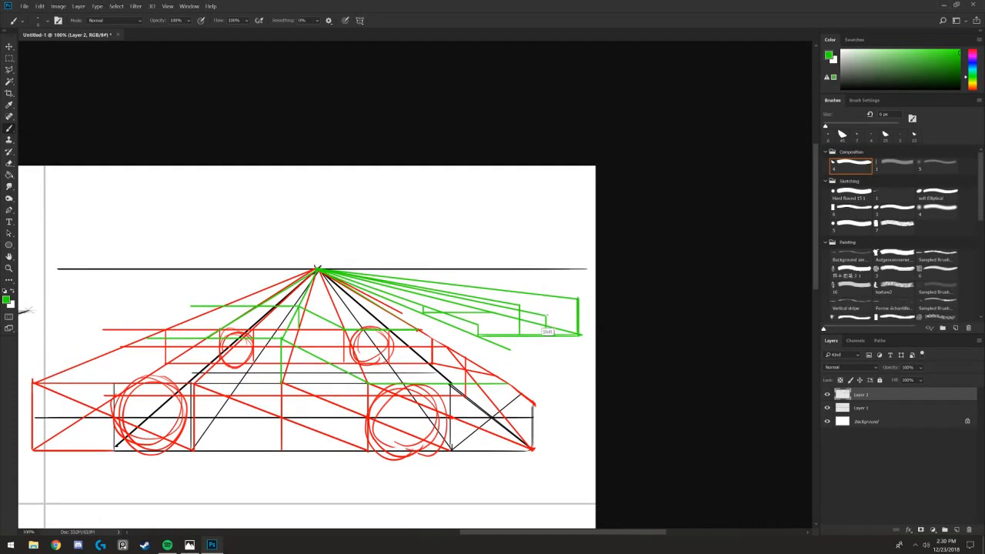
shift+click(545, 316)
shift+click(520, 306)
shift+click(478, 324)
click(546, 335)
shift+click(318, 270)
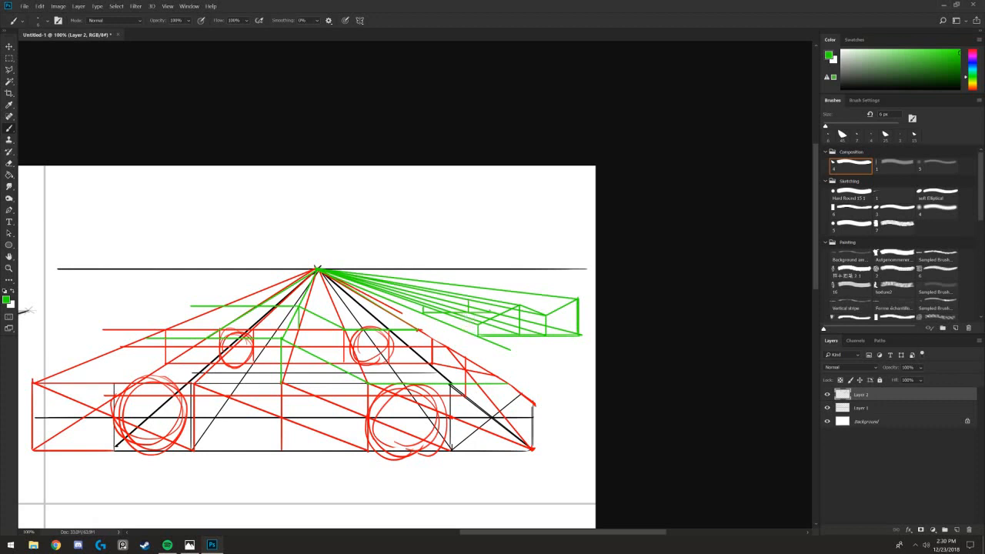
- Add the missing rear vertical to the small green block, switch to blue, and trace its far end and first roof edges
drag(493, 291, 493, 310)
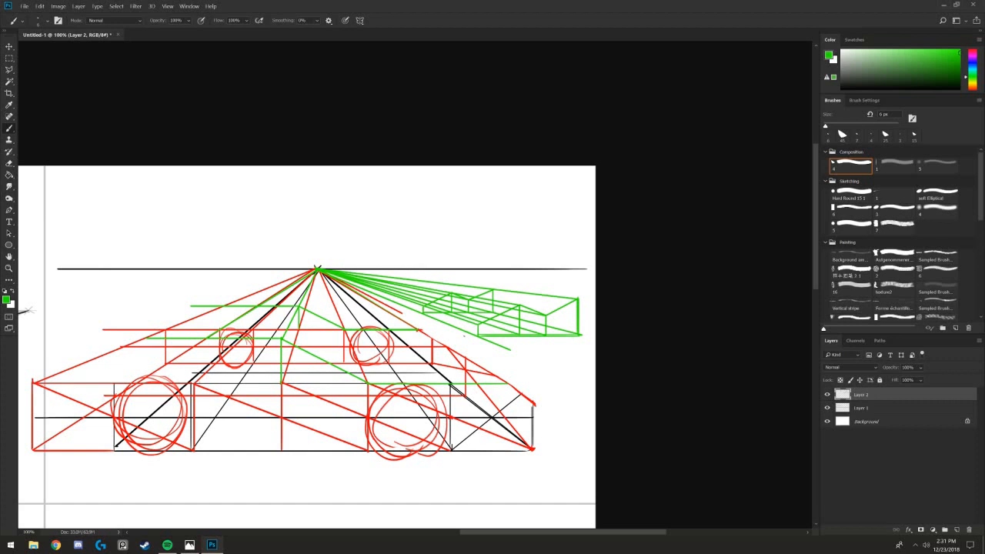
click(6, 301)
click(729, 270)
click(832, 223)
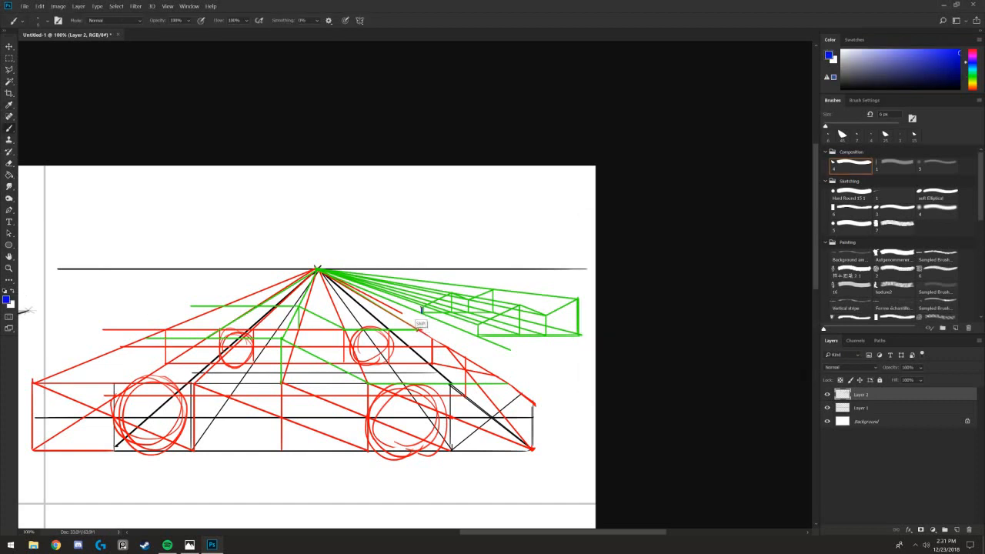
drag(422, 310, 450, 294)
shift+click(520, 305)
drag(474, 300, 494, 289)
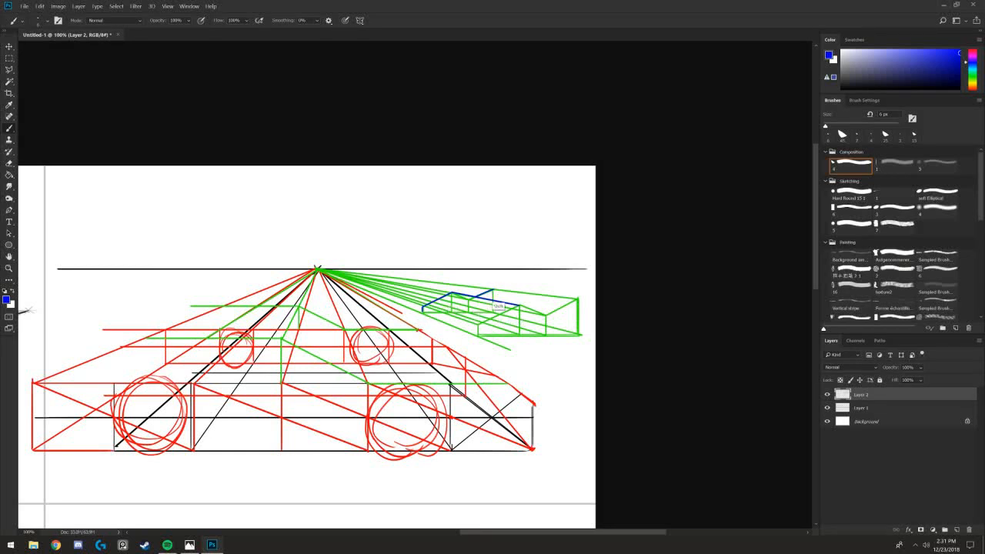
- Trace the rest of the small block's outline in blue, including its right end, base edges and sloping near-side profile
shift+click(579, 299)
shift+click(578, 334)
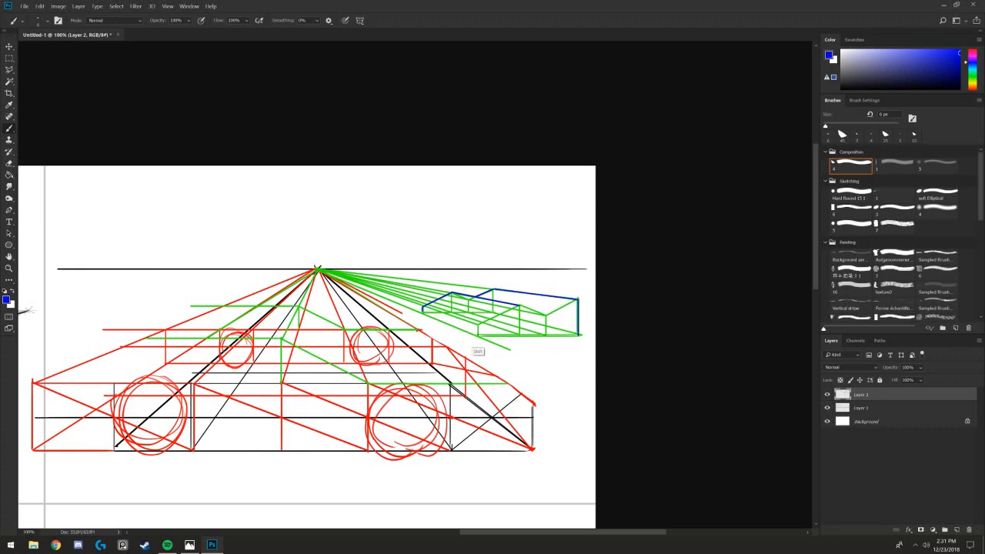
shift+click(477, 336)
shift+click(423, 309)
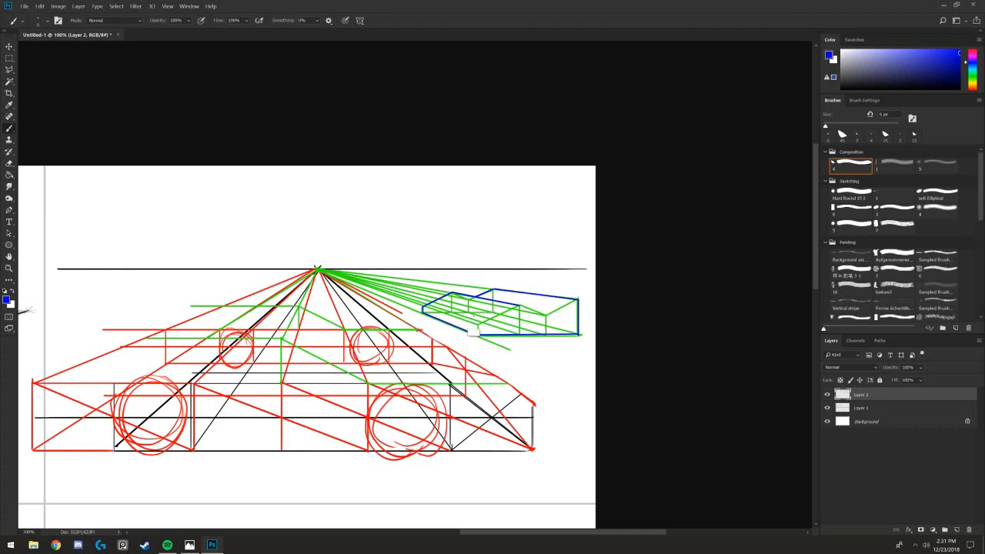
click(477, 325)
shift+click(519, 305)
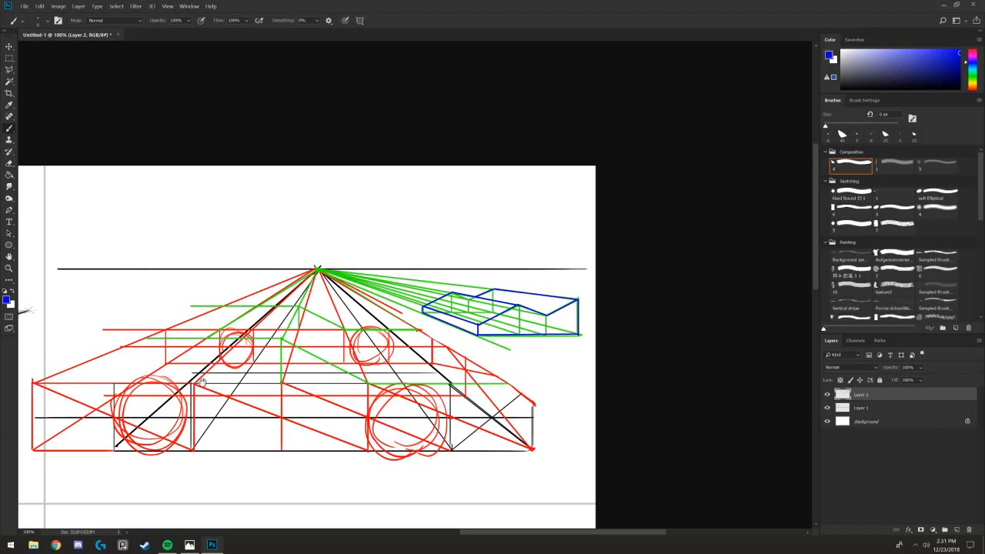
- Sketch curved blue body lines over the large car's hood and roof, plus rounded contours on the small block
drag(202, 382, 401, 333)
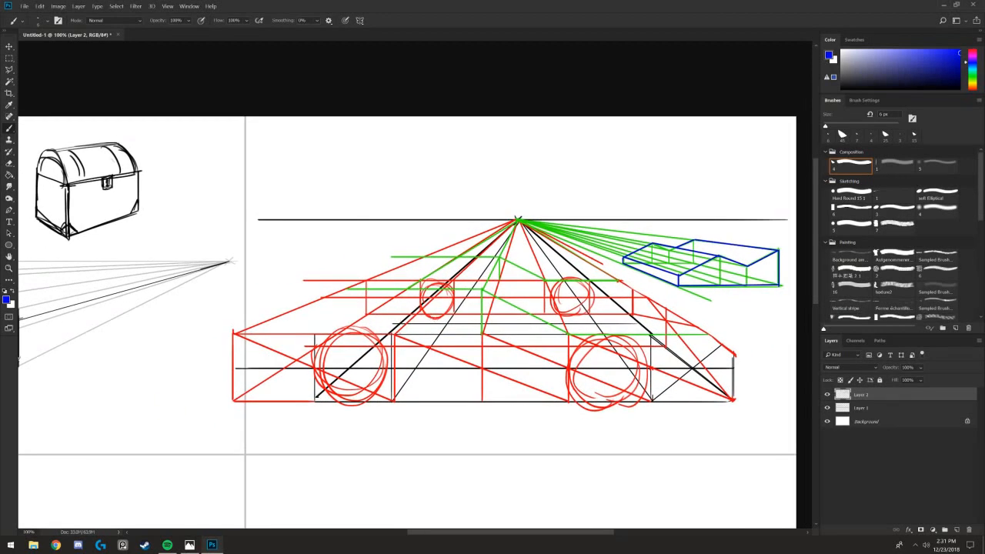
drag(670, 293, 546, 292)
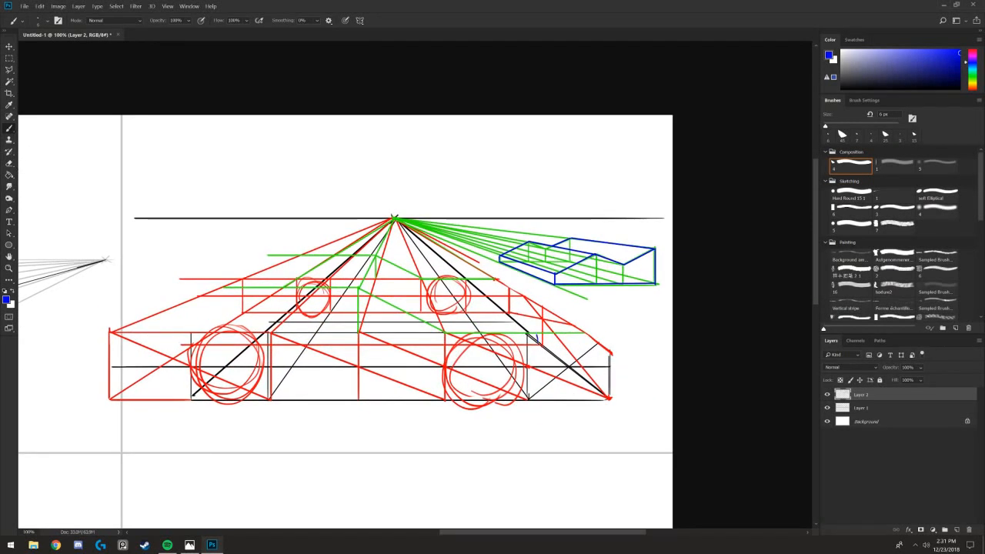
drag(462, 297, 536, 334)
drag(408, 291, 531, 329)
mouse_move(369, 257)
mouse_down()
mouse_move(445, 289)
mouse_move(336, 268)
mouse_move(188, 310)
mouse_up()
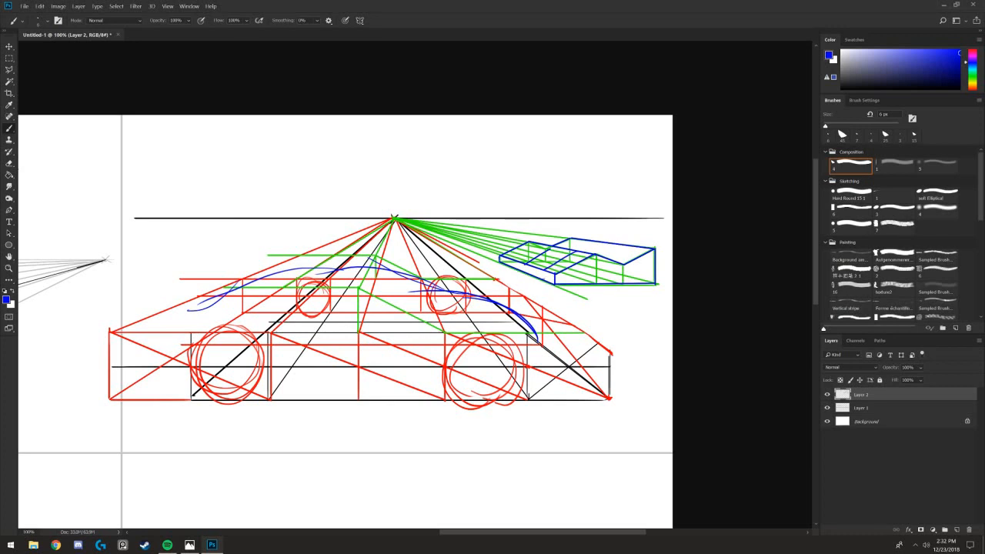
mouse_move(543, 279)
mouse_down()
mouse_move(527, 230)
mouse_move(534, 257)
mouse_move(498, 258)
mouse_up()
- Draw two crossing wavy blue curves above the small block and a large blue circle over the middle of the car
drag(583, 148, 483, 165)
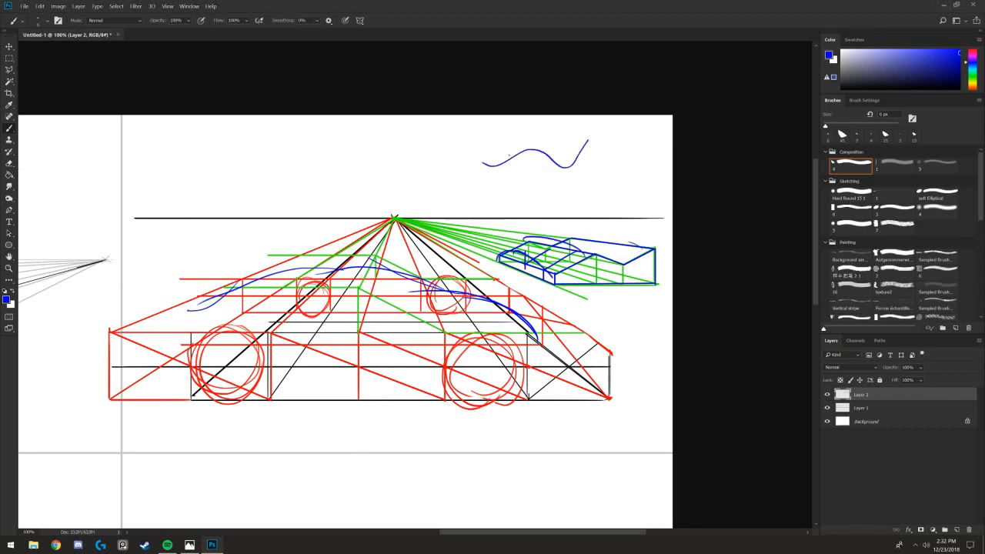
drag(545, 179, 504, 158)
drag(338, 331, 471, 263)
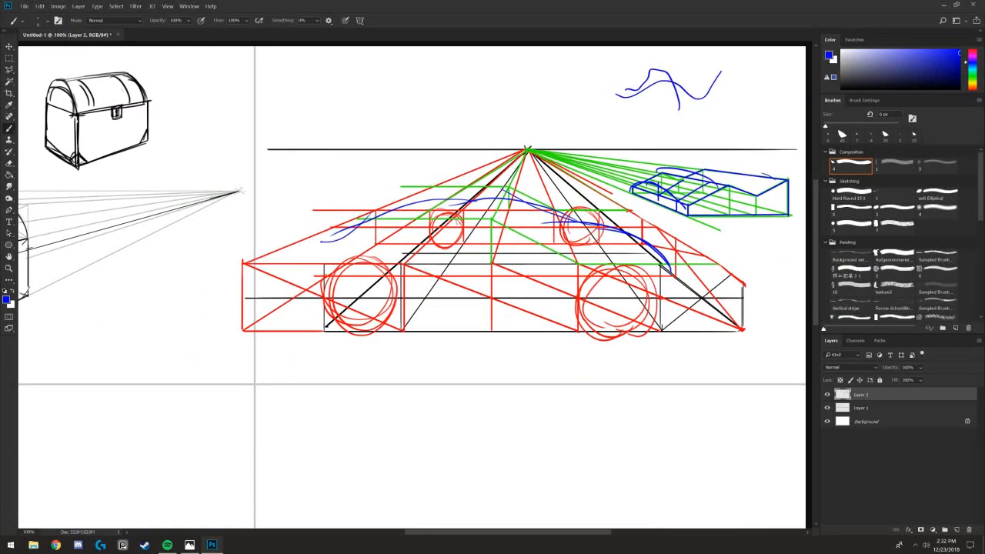
mouse_move(538, 327)
mouse_down()
mouse_move(604, 231)
mouse_move(596, 262)
mouse_up()
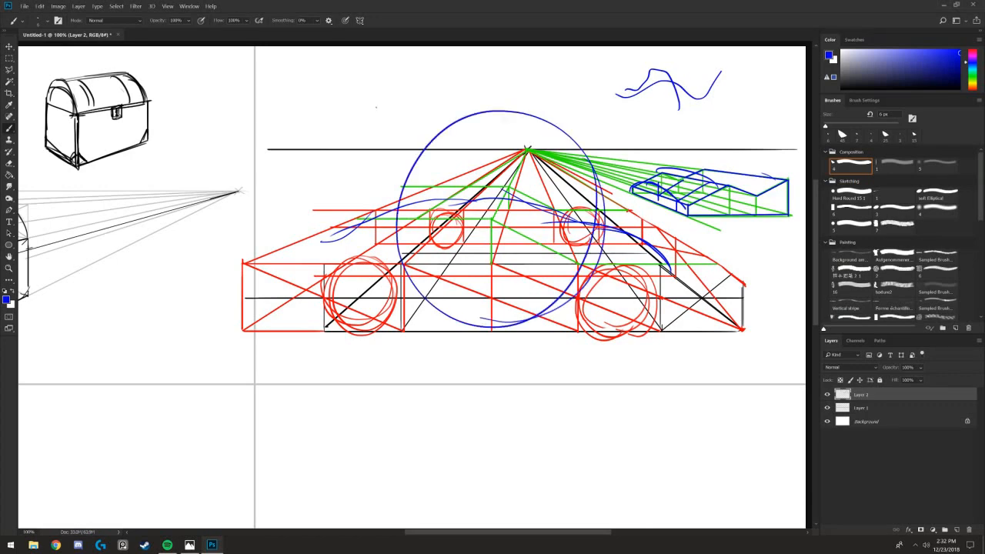
- Draw a blue horizon line across the empty lower-left section of the canvas and mark a vanishing point near each end
mouse_move(342, 223)
mouse_down()
mouse_move(408, 266)
mouse_move(371, 271)
mouse_move(310, 387)
mouse_move(310, 193)
mouse_move(295, 238)
mouse_up()
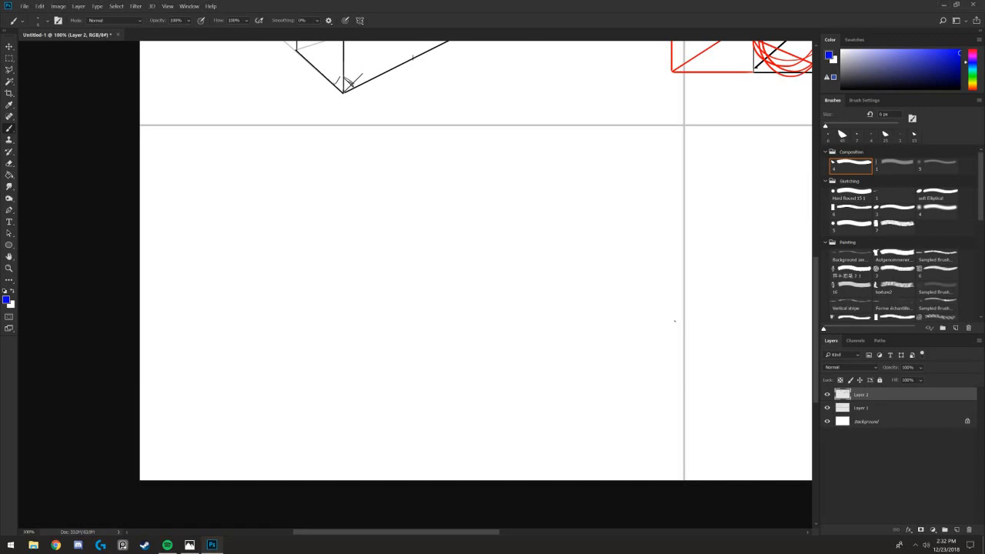
drag(674, 321, 59, 318)
key(ctrl+z)
drag(675, 334, 120, 322)
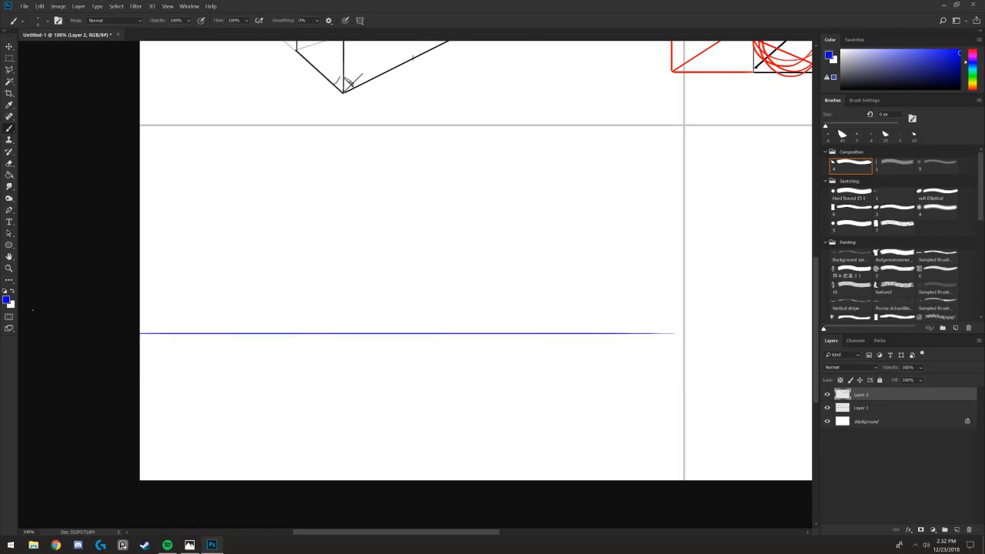
mouse_move(386, 263)
mouse_down()
mouse_move(382, 270)
mouse_move(389, 256)
mouse_up()
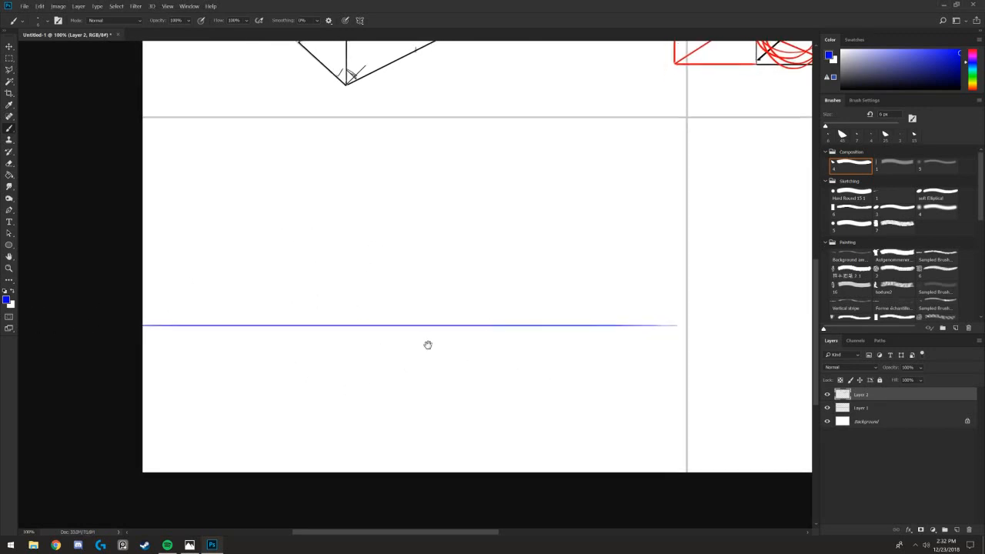
mouse_move(678, 336)
mouse_down()
mouse_move(229, 332)
mouse_move(164, 310)
mouse_up()
key(ctrl+z)
drag(678, 345, 231, 324)
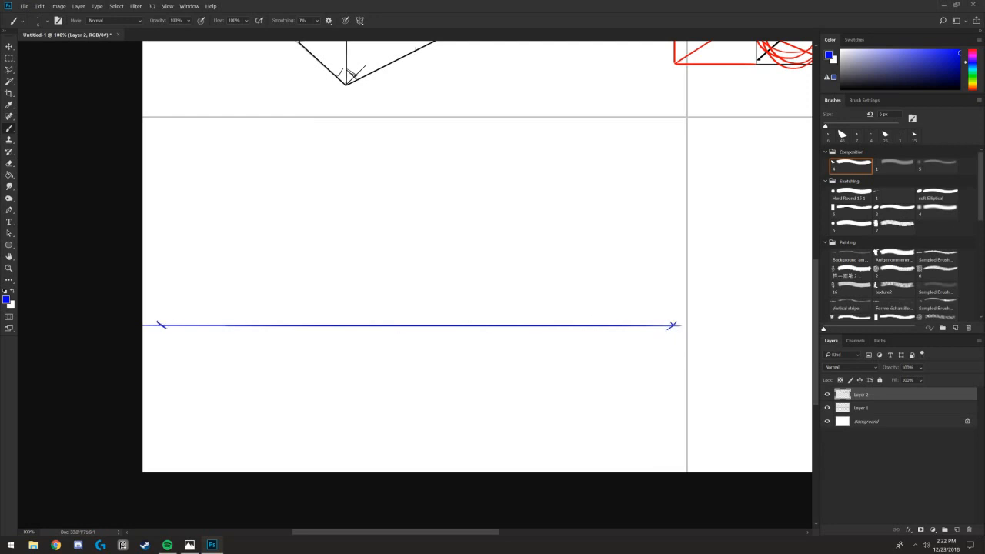
drag(158, 330, 165, 321)
drag(370, 150, 362, 437)
key(ctrl+z)
drag(397, 152, 389, 369)
key(ctrl+z)
drag(375, 381, 375, 224)
key(ctrl+z)
- Draw a blue rectangular picture frame across the horizon, between the two vanishing points
drag(554, 239, 554, 403)
mouse_move(553, 235)
mouse_down()
mouse_move(290, 231)
mouse_move(280, 390)
mouse_move(284, 405)
mouse_move(557, 435)
mouse_up()
- Draw a vertical corner edge crossing the horizon inside the frame and connect both its ends to the two vanishing points
drag(434, 370, 435, 281)
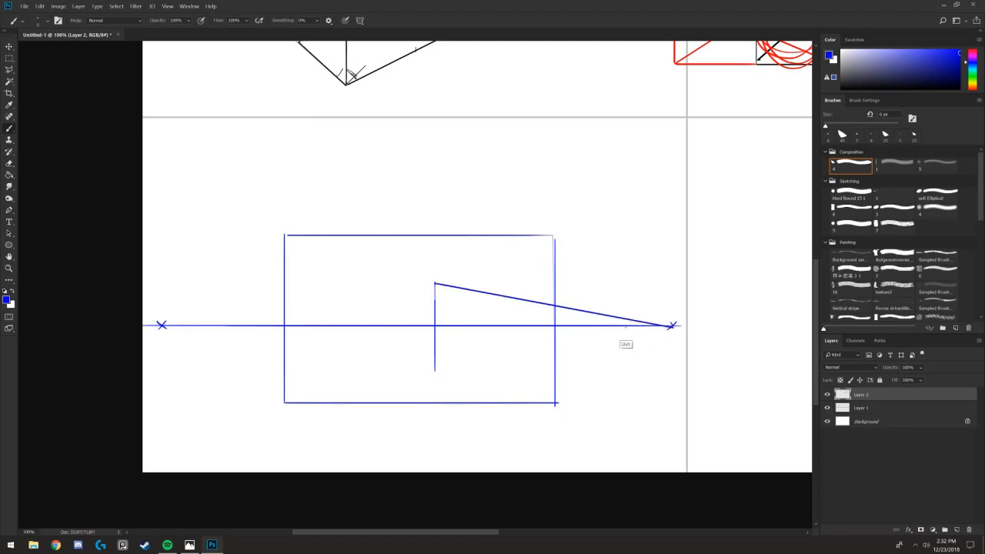
shift+click(672, 325)
shift+click(435, 370)
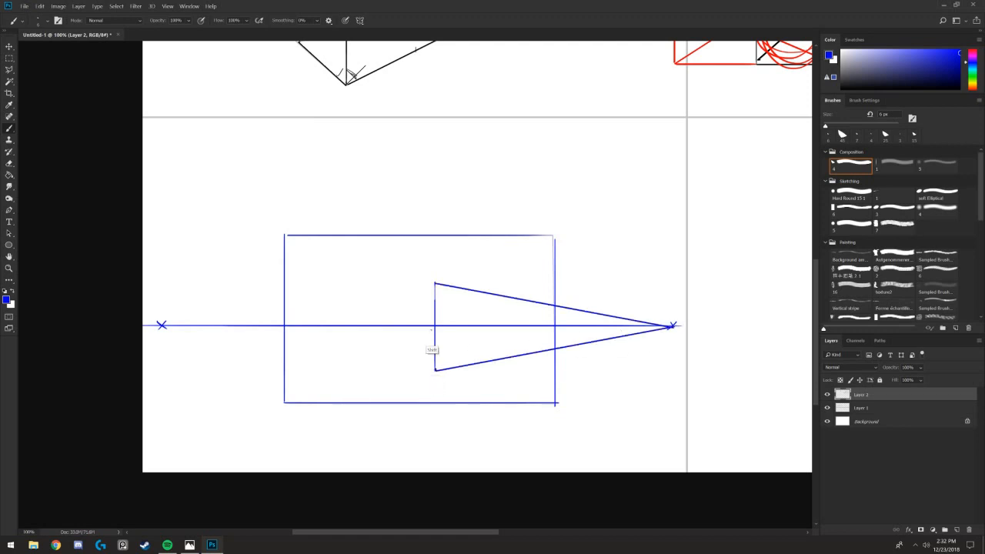
shift+click(162, 326)
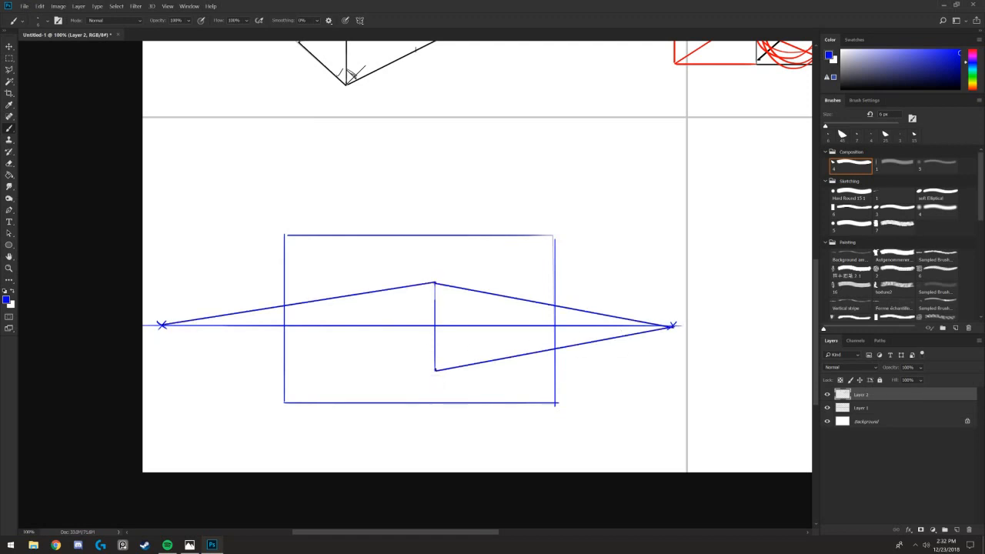
shift+click(435, 370)
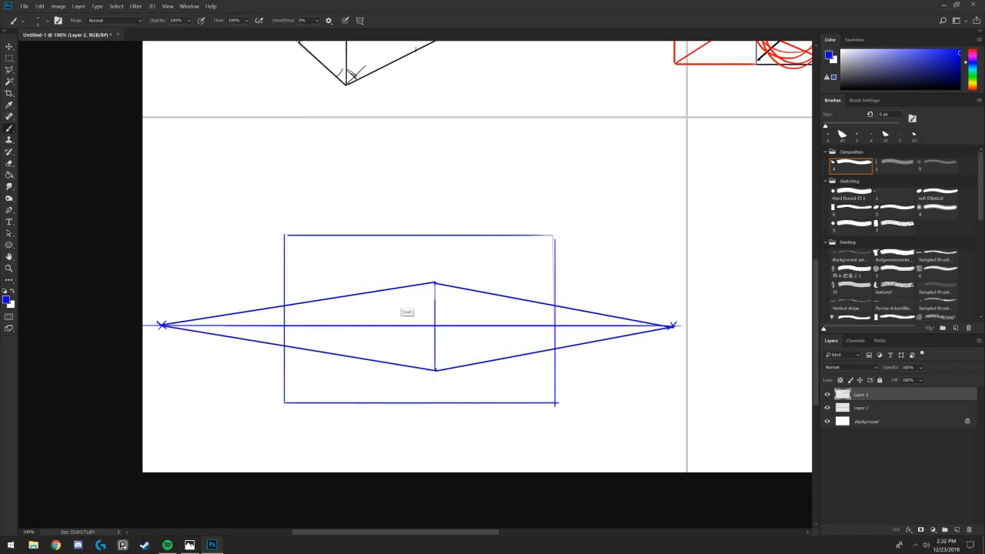
- Add a vertical on each side of the corner edge and a shorter vertical farther right, topped by a right-vanishing-point line
drag(408, 286, 408, 363)
mouse_move(455, 286)
mouse_down()
mouse_move(455, 364)
mouse_move(487, 320)
mouse_up()
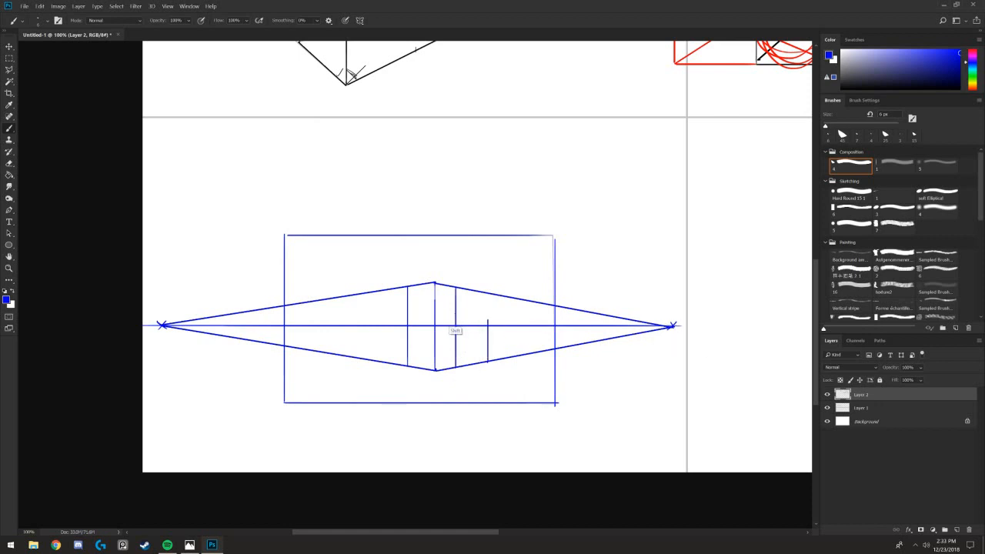
shift+click(455, 318)
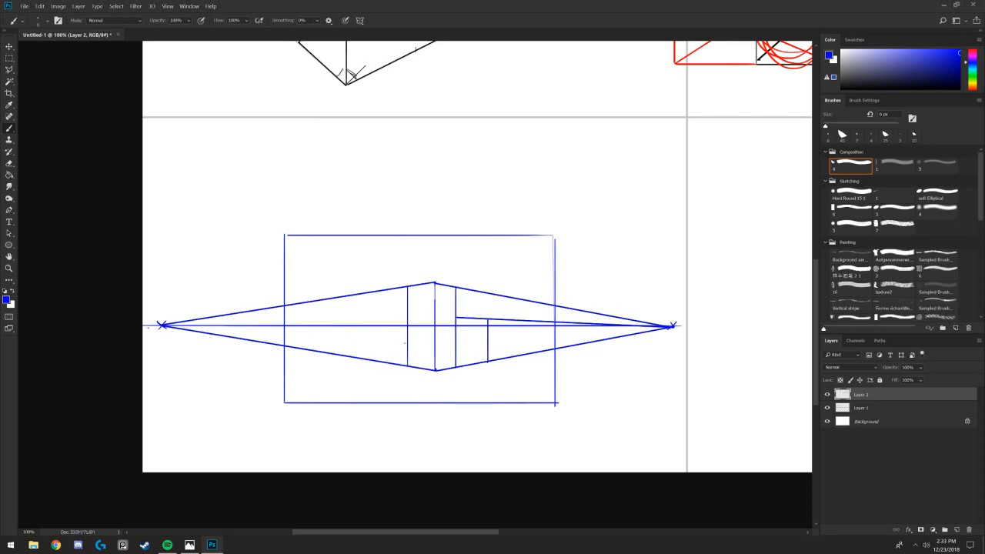
- Build a low block left of the corner with a short vertical and top lines running to both vanishing points
shift+click(405, 343)
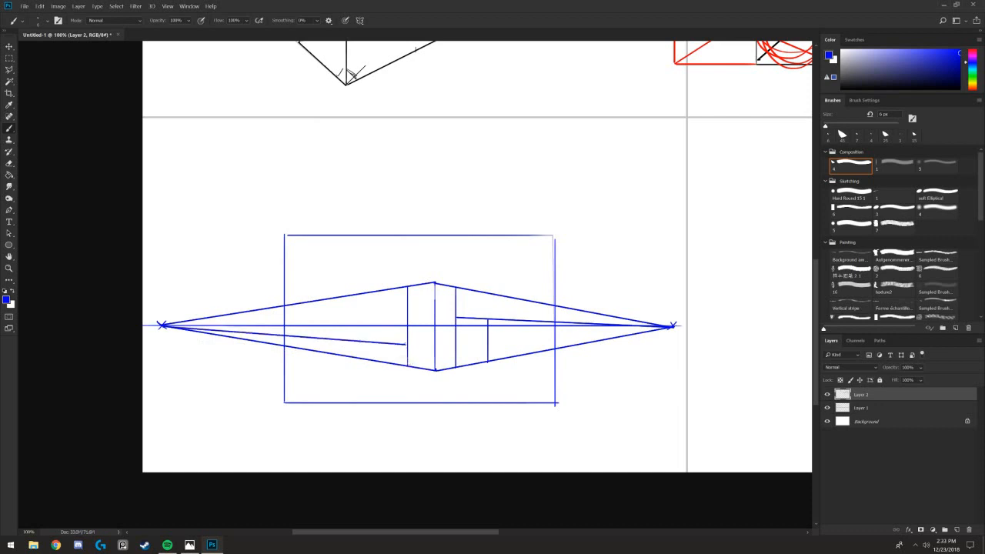
drag(369, 342, 369, 359)
shift+click(673, 327)
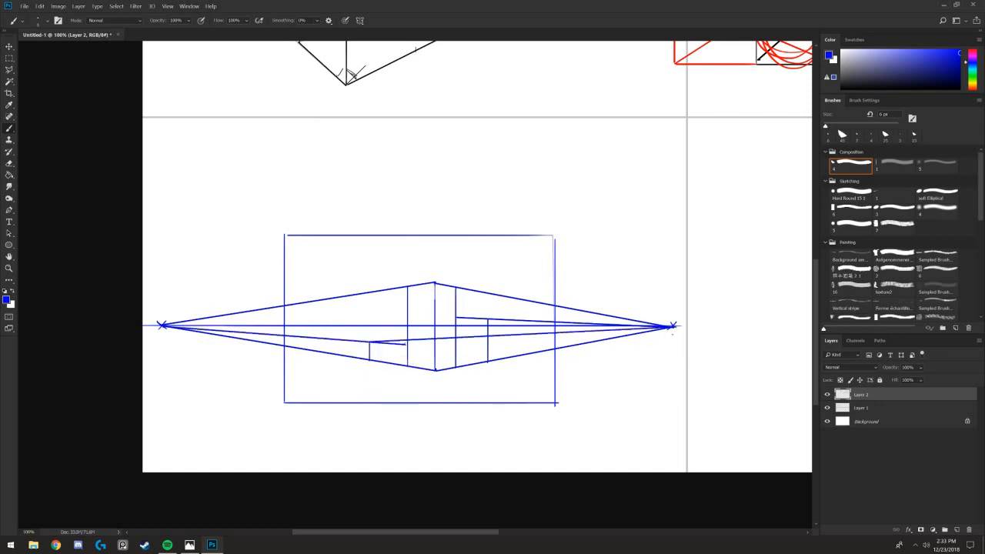
key(e)
key(b)
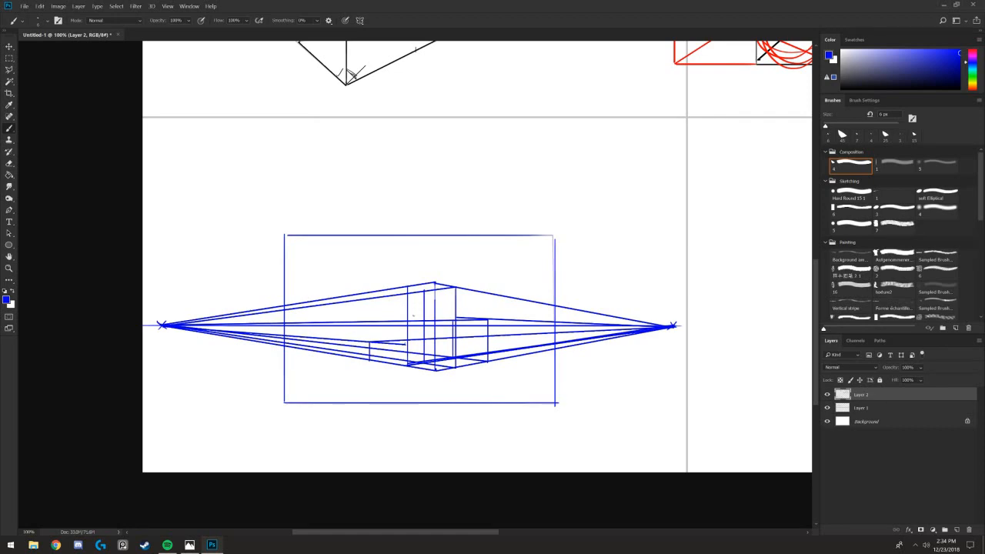
key(ctrl+plus)
key(ctrl+minus)
- Switch the brush colour to green and draw a line from the left vanishing point past the tower, ending in a short vertical
click(8, 301)
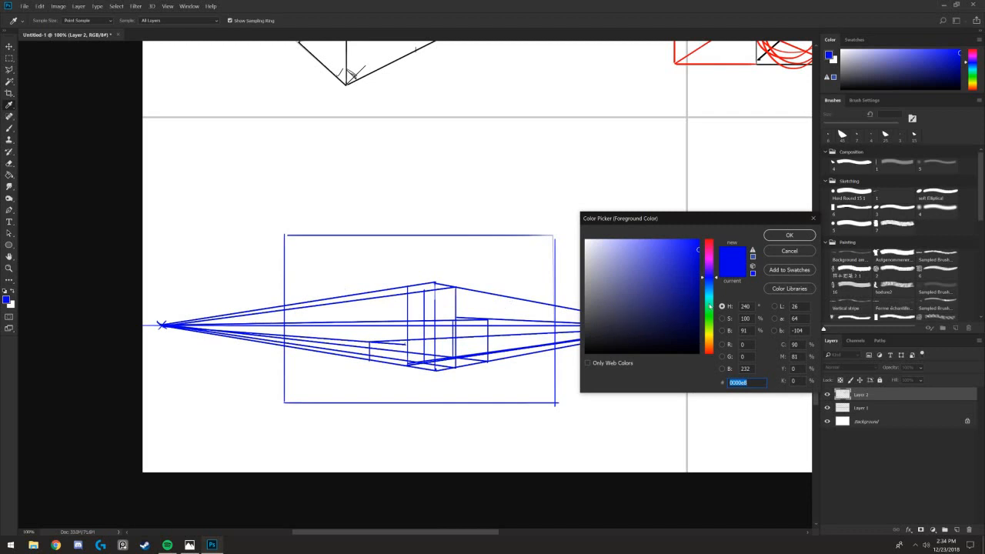
drag(709, 305, 708, 325)
click(789, 234)
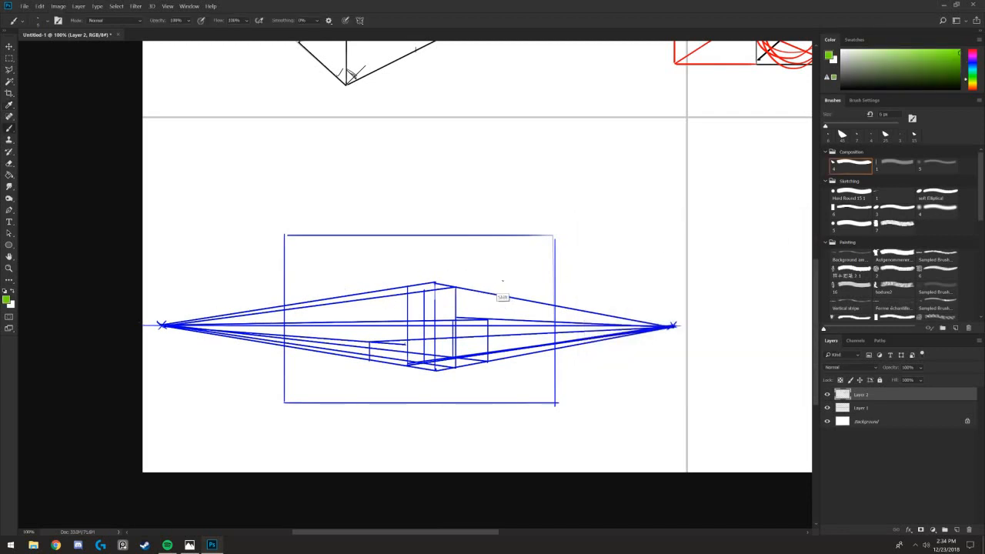
shift+click(504, 282)
shift+click(504, 301)
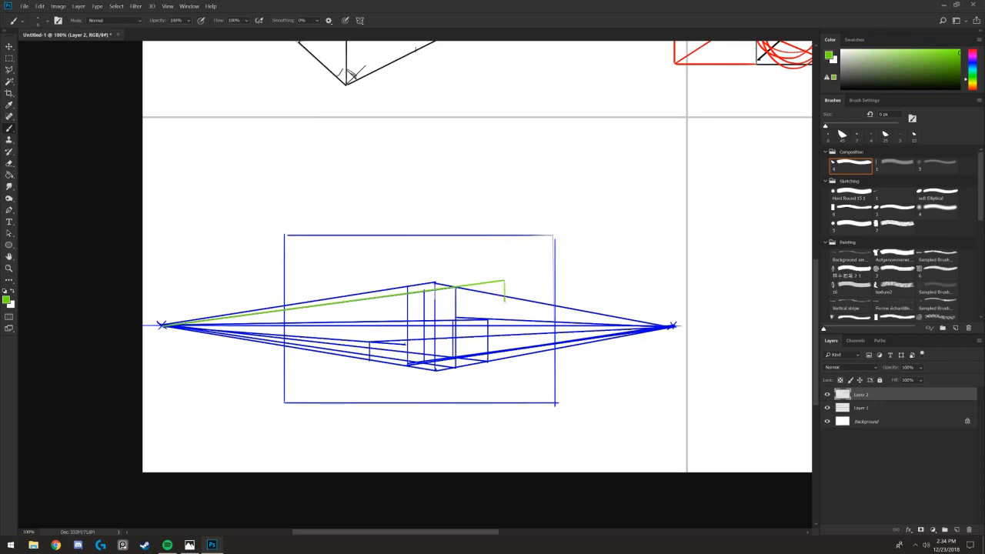
- Complete the green overhanging box with a second vertical and connect its upper and lower corners to the vanishing points
shift+click(464, 296)
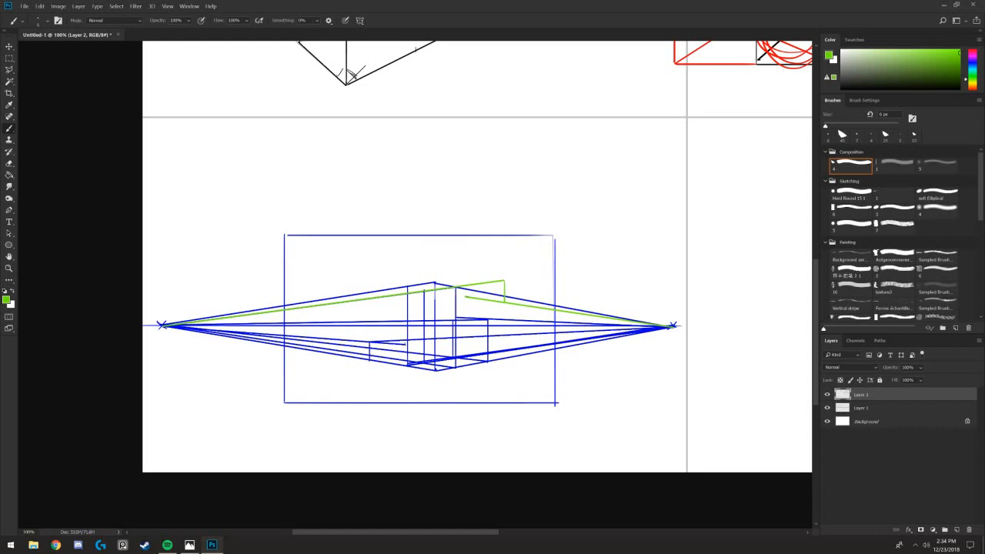
shift+click(465, 271)
shift+click(673, 325)
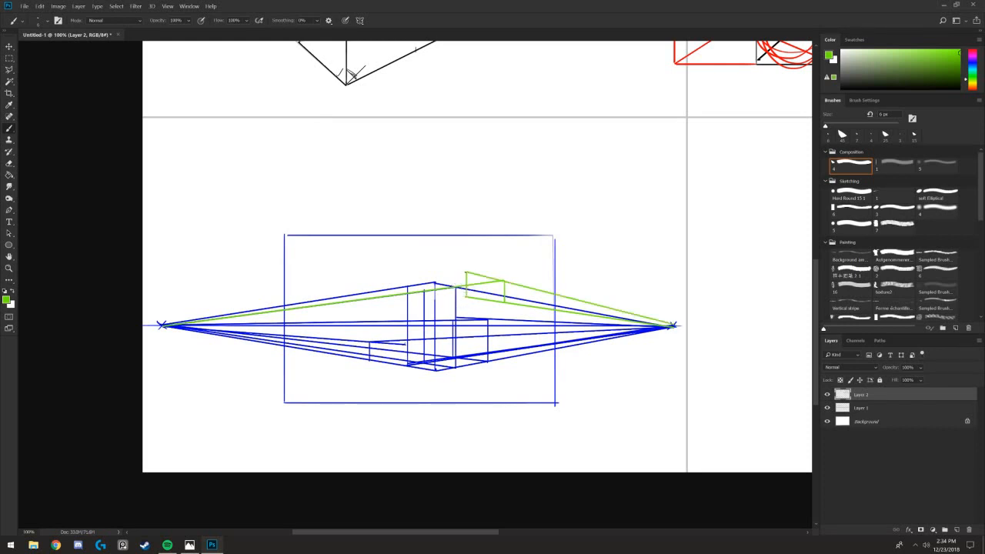
shift+click(162, 325)
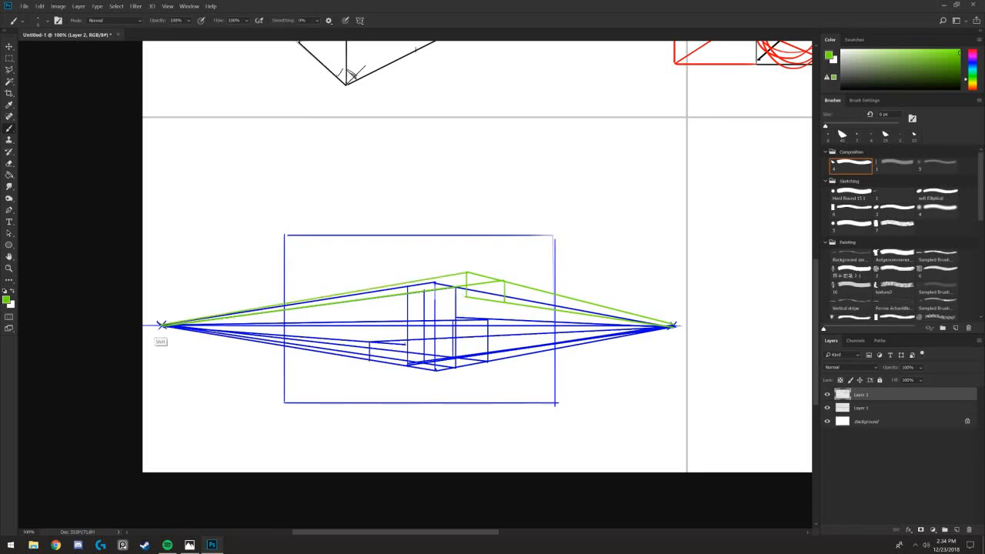
shift+click(161, 325)
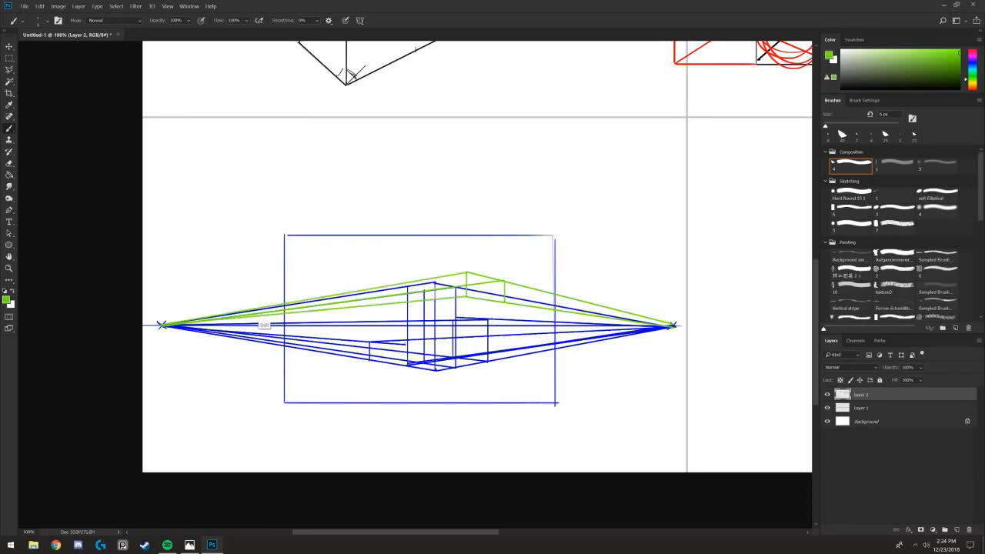
shift+click(162, 325)
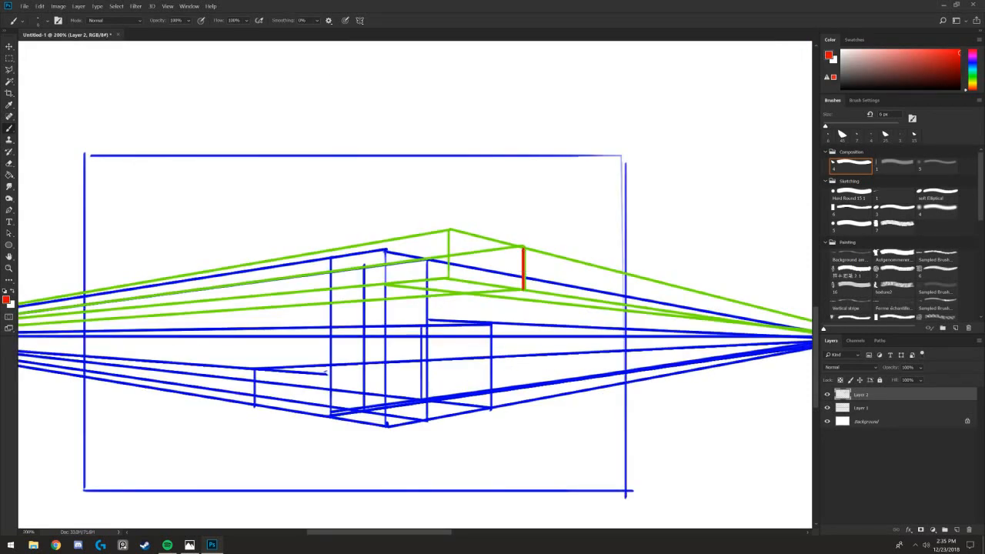
- Trace the overhanging box's right face and long top edge in red
mouse_move(452, 231)
mouse_down()
mouse_move(522, 251)
mouse_move(517, 244)
mouse_up()
drag(449, 231, 445, 281)
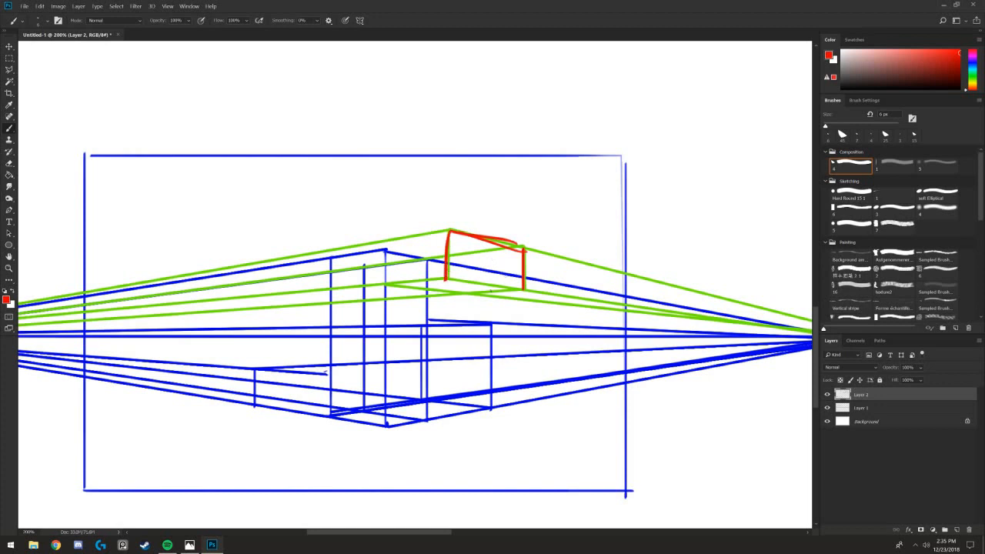
mouse_move(523, 291)
mouse_down()
mouse_move(448, 278)
mouse_move(531, 291)
mouse_up()
drag(453, 229, 325, 251)
- Trace the overhang's underside and the tower's vertical edges below it in red
mouse_move(445, 280)
mouse_down()
mouse_move(388, 288)
mouse_move(389, 425)
mouse_up()
drag(432, 299, 429, 409)
key(ctrl+z)
drag(500, 287, 393, 290)
drag(330, 252, 331, 416)
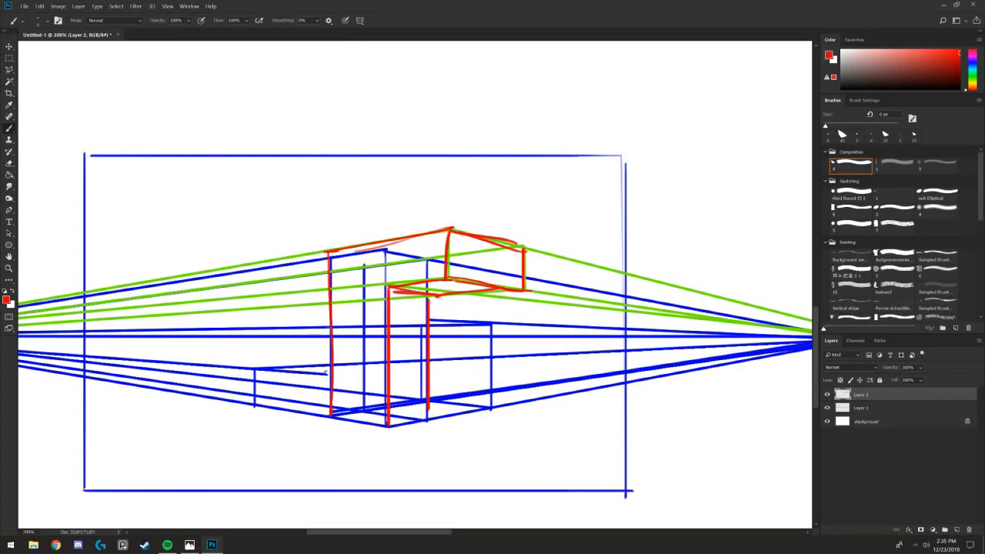
- Draw a small paned window on the overhang's right face and trace the low side blocks in red
drag(477, 266, 482, 277)
mouse_move(428, 317)
mouse_down()
mouse_move(488, 325)
mouse_move(486, 401)
mouse_move(428, 420)
mouse_up()
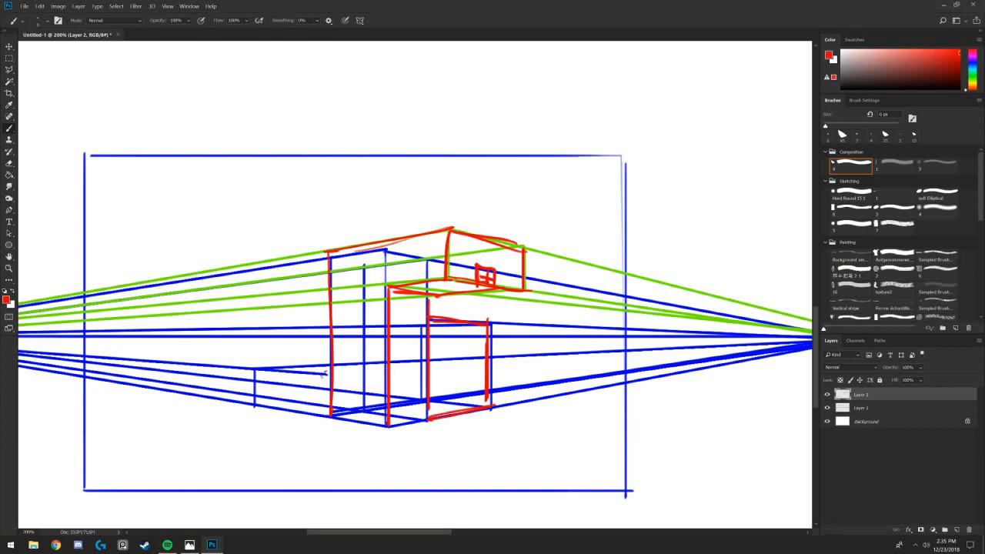
mouse_move(322, 373)
mouse_down()
mouse_move(297, 371)
mouse_move(329, 374)
mouse_up()
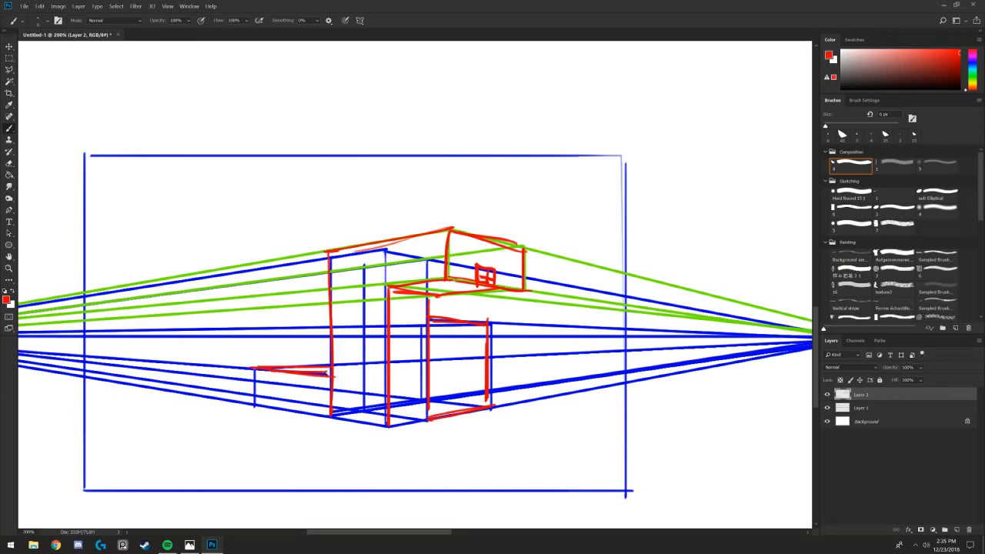
drag(254, 369, 254, 404)
mouse_move(497, 432)
mouse_down()
mouse_move(569, 412)
mouse_move(459, 445)
mouse_move(438, 373)
mouse_move(419, 370)
mouse_up()
key(ctrl+alt+z)
key(ctrl+alt+z)
- Mark the right vanishing point with a red cross and sketch the ground platform's edges in perspective on the building's right side
drag(642, 325, 506, 354)
drag(668, 310, 674, 307)
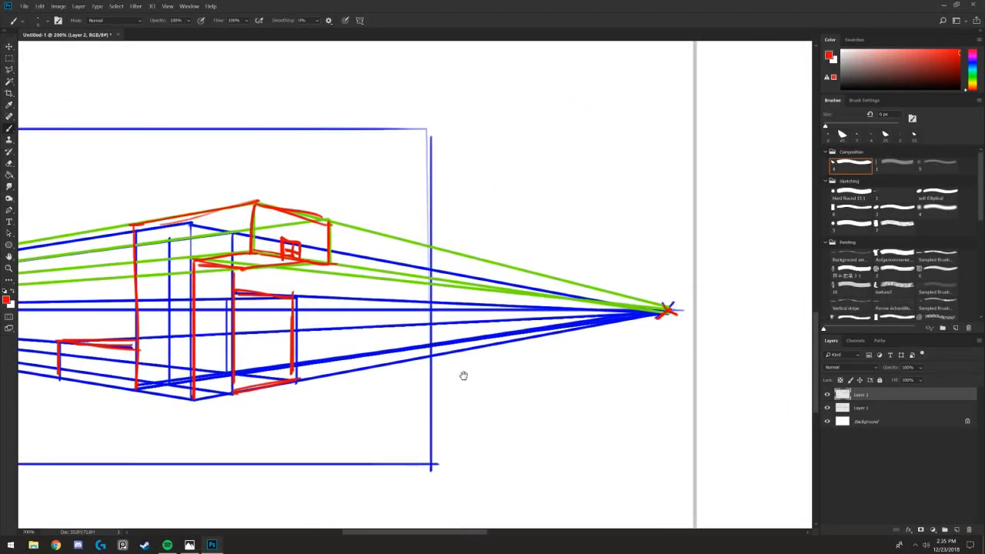
mouse_move(307, 414)
mouse_down()
mouse_move(468, 358)
mouse_move(454, 358)
mouse_up()
drag(525, 331, 424, 361)
mouse_move(572, 336)
mouse_down()
mouse_move(475, 377)
mouse_move(517, 331)
mouse_move(471, 326)
mouse_up()
drag(566, 327, 452, 320)
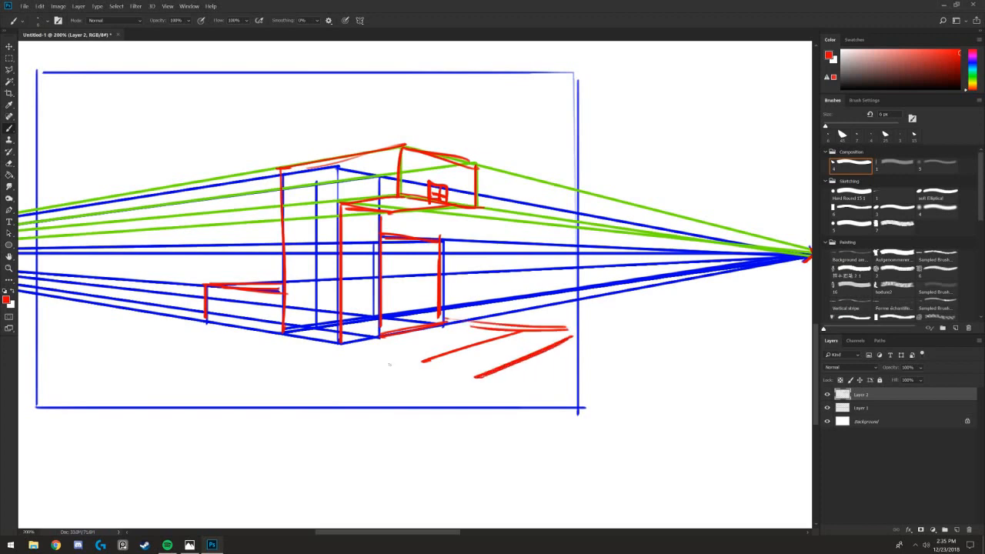
drag(490, 363, 348, 355)
mouse_move(454, 369)
mouse_down()
mouse_move(358, 356)
mouse_move(397, 364)
mouse_up()
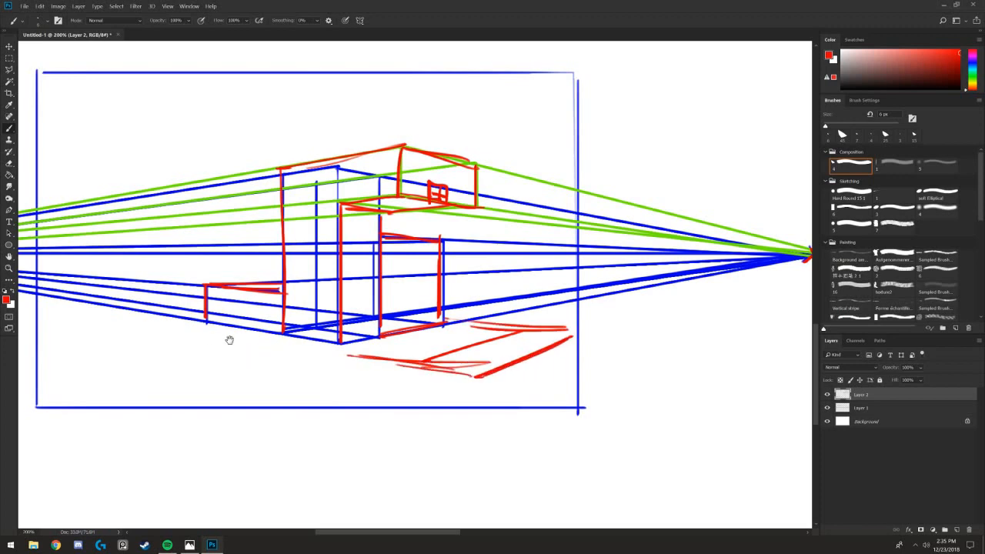
- Sketch the ground platform's left half in red with edges in perspective, and add short verticals along its front drop
drag(229, 340, 200, 305)
drag(252, 360, 171, 347)
mouse_move(330, 374)
mouse_down()
mouse_move(132, 331)
mouse_move(137, 321)
mouse_move(303, 309)
mouse_up()
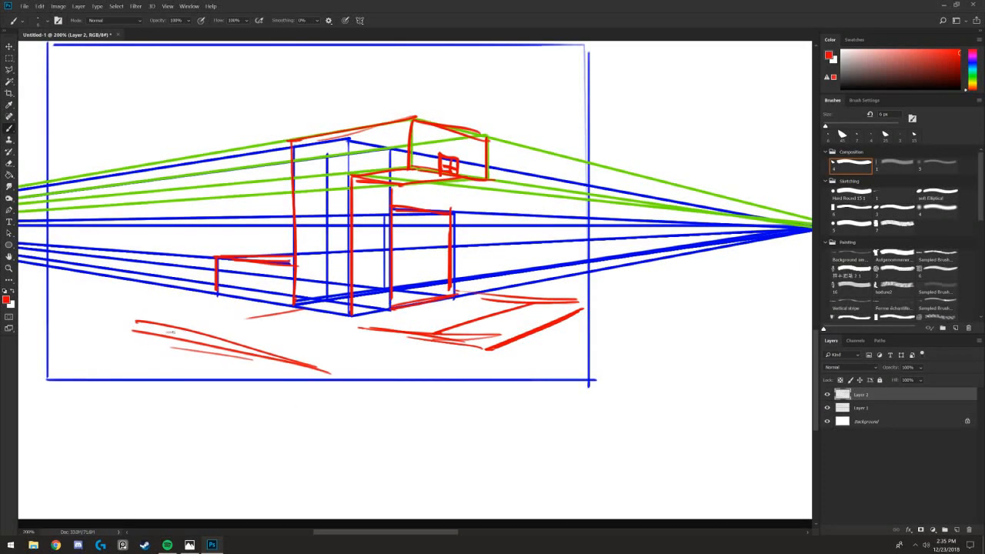
drag(157, 333, 280, 311)
drag(239, 350, 358, 317)
drag(296, 332, 364, 312)
drag(359, 348, 397, 336)
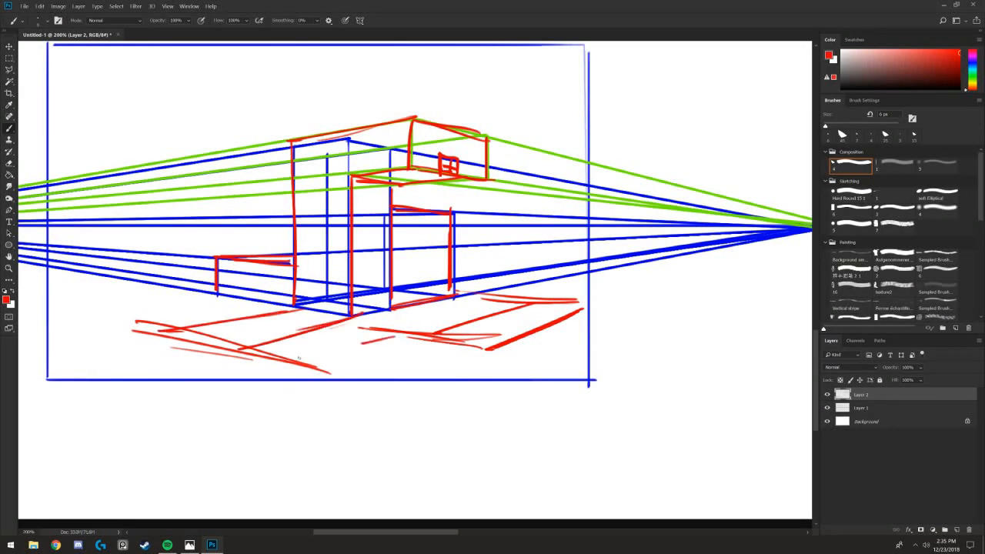
mouse_move(290, 361)
mouse_down()
mouse_move(393, 332)
mouse_move(300, 362)
mouse_up()
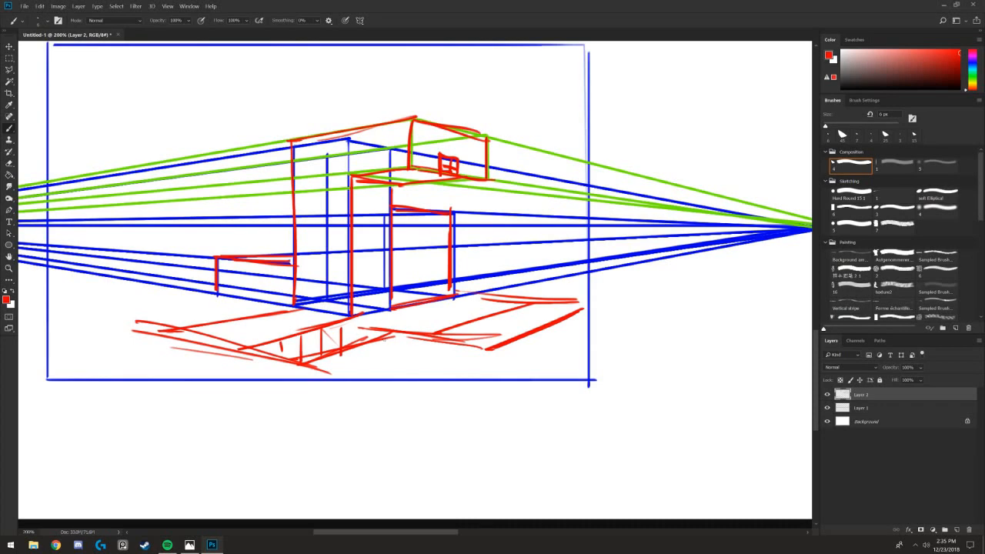
- Sketch crossing perspective strokes for steps on the ground in front of the building's near corner
drag(357, 338, 460, 361)
drag(389, 341, 462, 357)
drag(357, 337, 436, 366)
mouse_move(388, 345)
mouse_down()
mouse_move(402, 351)
mouse_move(388, 359)
mouse_up()
drag(408, 357, 431, 365)
mouse_move(354, 344)
mouse_down()
mouse_move(412, 362)
mouse_move(396, 352)
mouse_up()
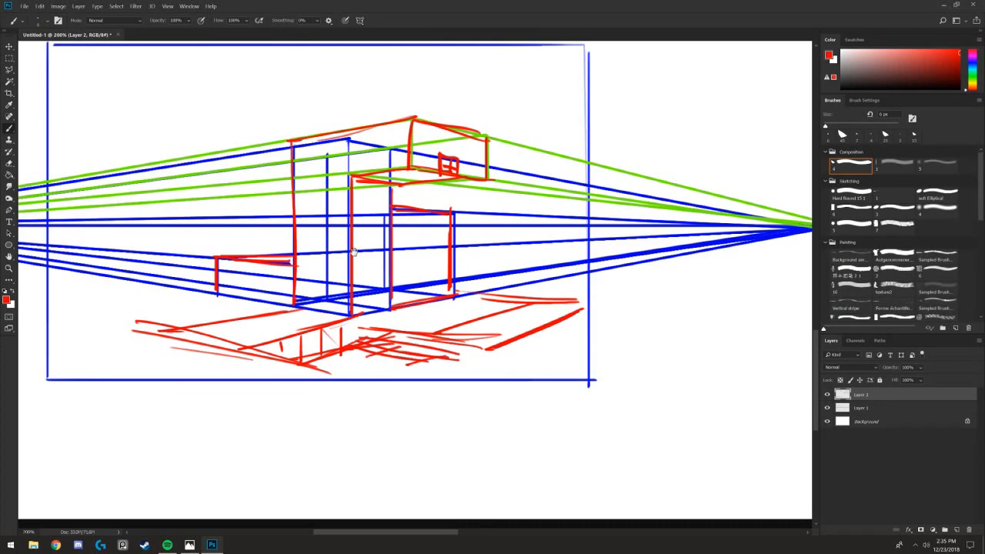
- Sketch a large red cylinder projecting left from the tower's top, with ellipses at both ends joined by straight edges
drag(354, 252, 361, 257)
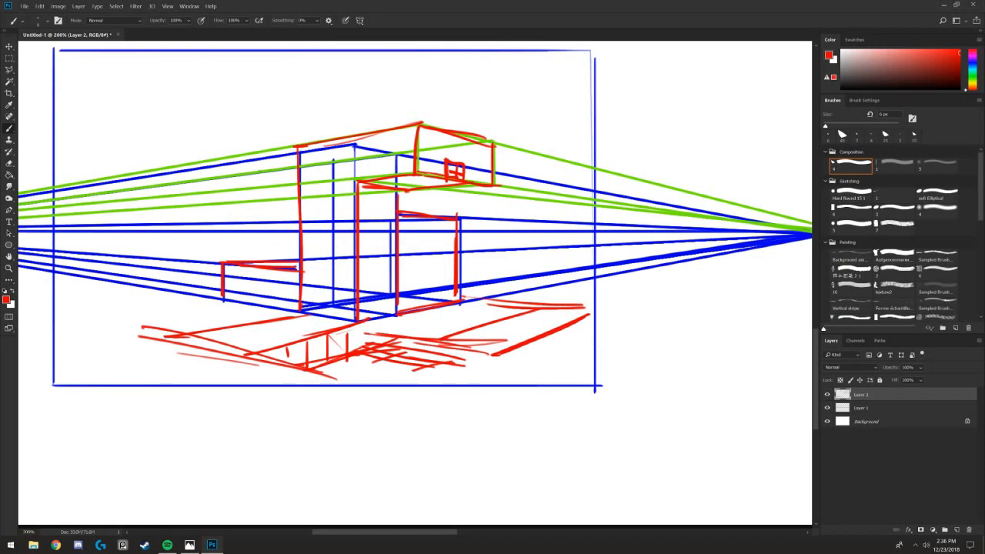
mouse_move(318, 131)
mouse_down()
mouse_move(311, 173)
mouse_move(308, 163)
mouse_move(298, 170)
mouse_up()
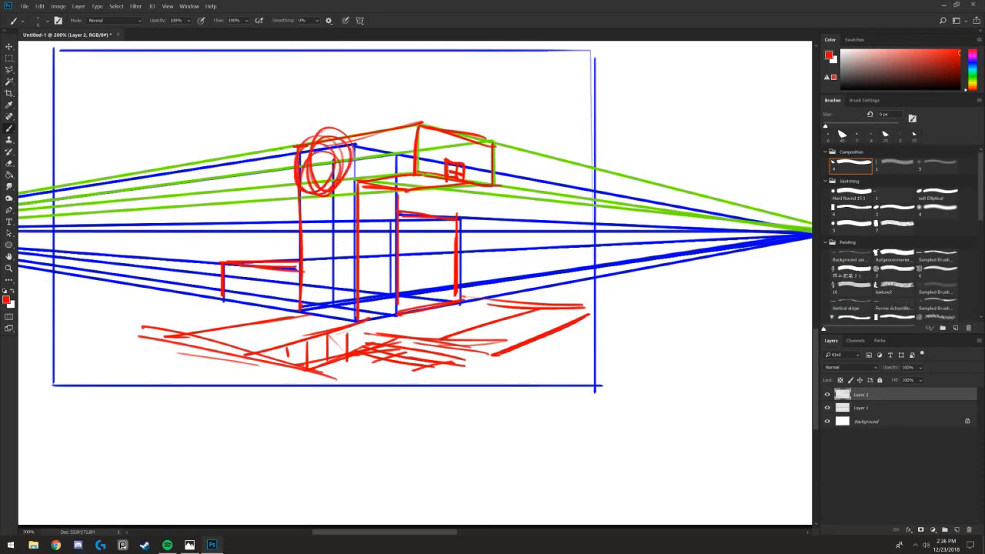
drag(338, 137, 240, 114)
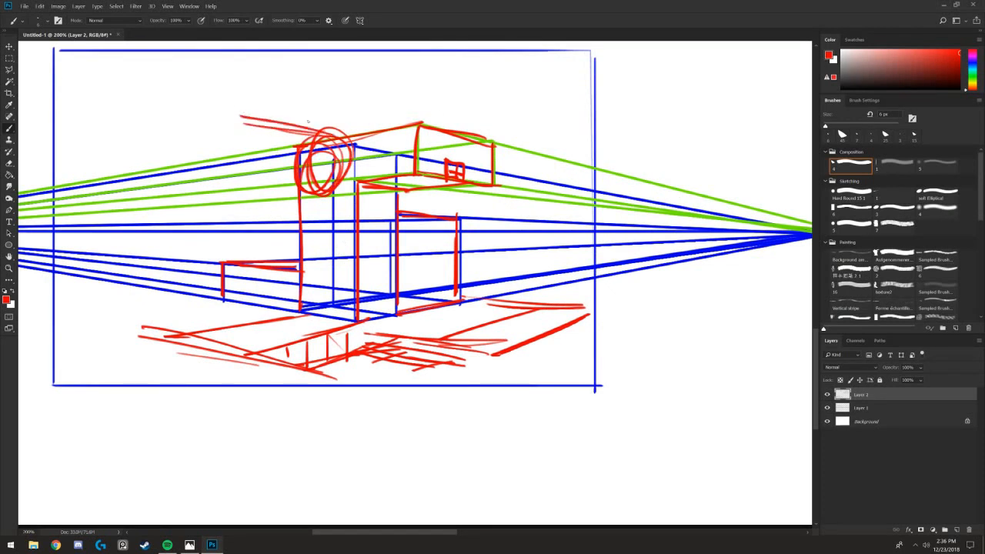
drag(511, 172, 183, 97)
key(ctrl+z)
mouse_move(220, 140)
mouse_down()
mouse_move(251, 133)
mouse_move(241, 178)
mouse_up()
drag(333, 196, 215, 199)
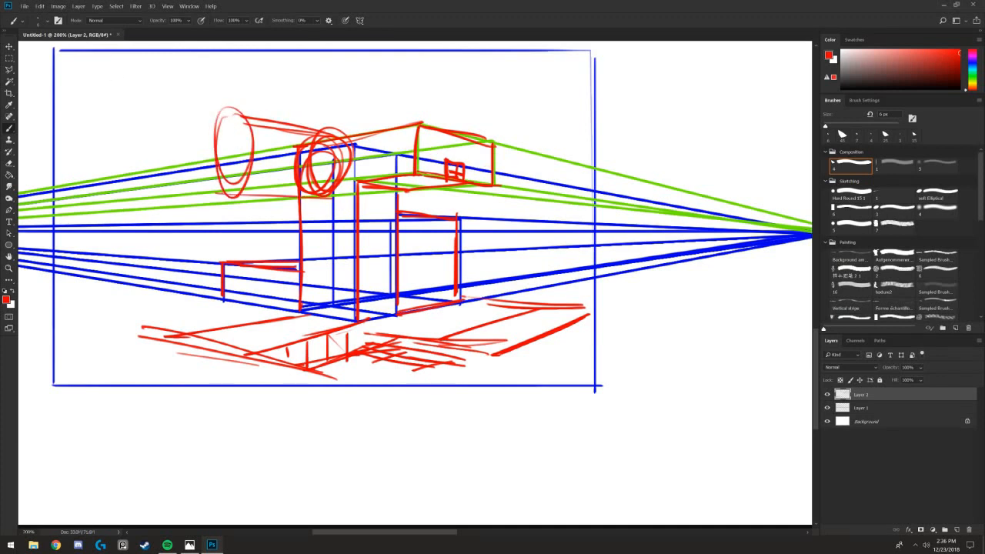
- Try long red guide lines that extend the cylinder's top and bottom edges
drag(429, 206, 57, 191)
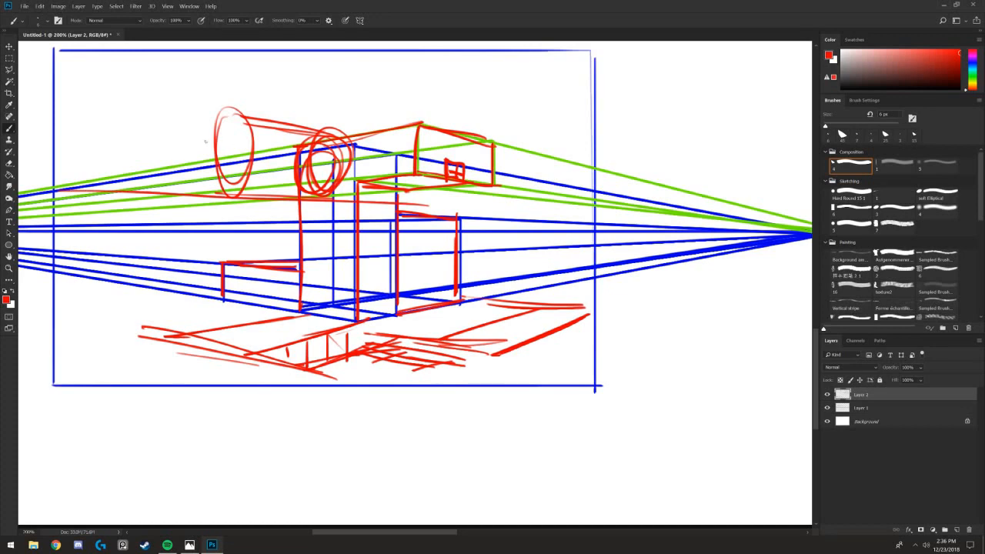
drag(339, 135, 108, 86)
mouse_move(117, 152)
mouse_down()
mouse_move(235, 182)
mouse_move(229, 147)
mouse_move(217, 159)
mouse_move(239, 189)
mouse_up()
key(ctrl+z)
key(ctrl+z)
key(ctrl+z)
key(ctrl+z)
key(ctrl+z)
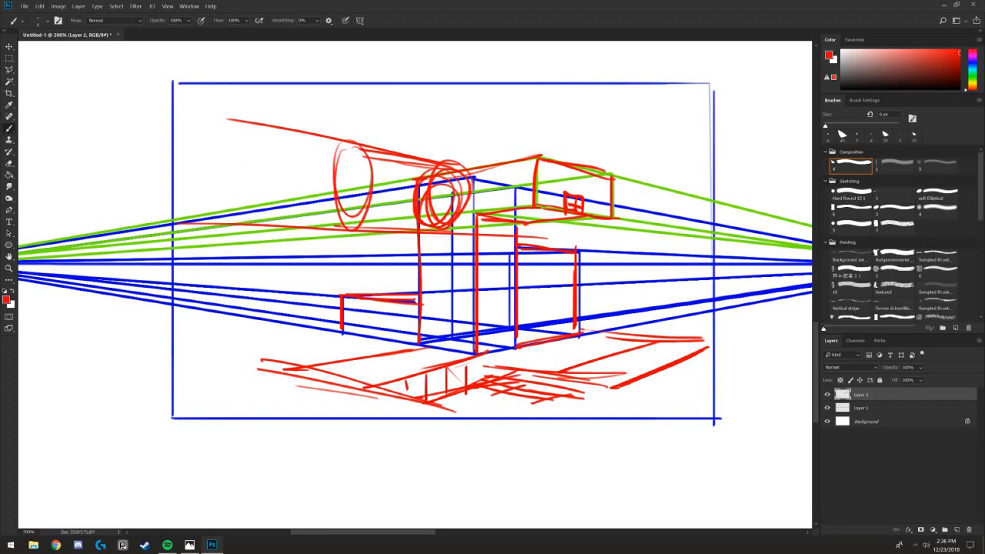
key(ctrl+z)
- Strengthen the cylinder's outer ellipse, add curved strokes near the tower, and retrace the right block's edges in red
drag(351, 165, 354, 174)
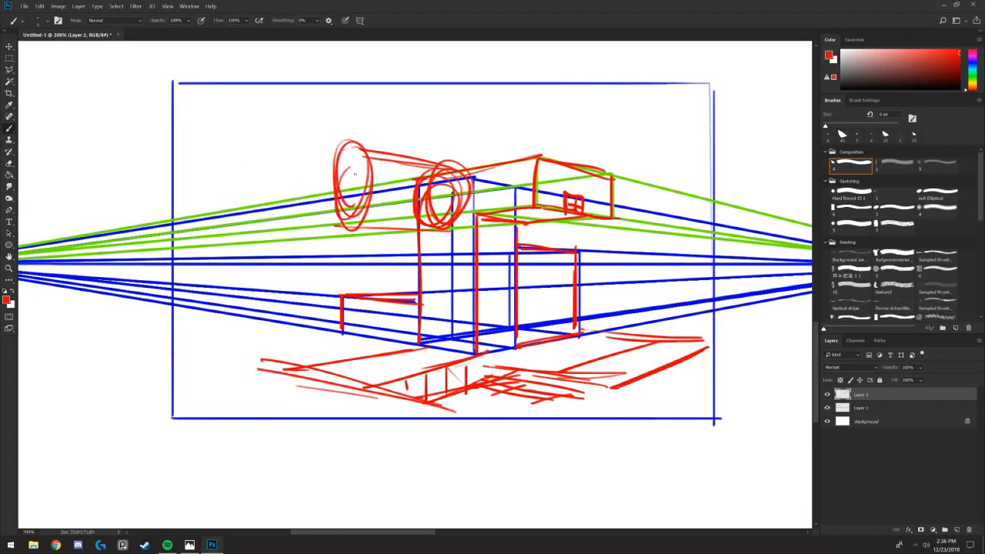
mouse_move(434, 193)
mouse_down()
mouse_move(419, 222)
mouse_move(387, 224)
mouse_up()
mouse_move(416, 189)
mouse_down()
mouse_move(384, 225)
mouse_move(250, 144)
mouse_move(301, 173)
mouse_up()
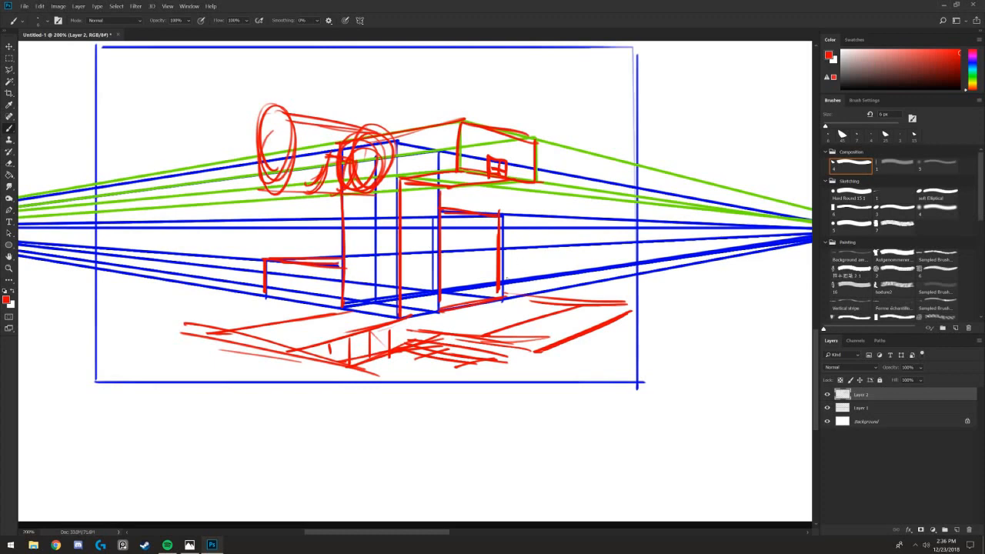
mouse_move(501, 298)
mouse_down()
mouse_move(499, 218)
mouse_move(441, 208)
mouse_up()
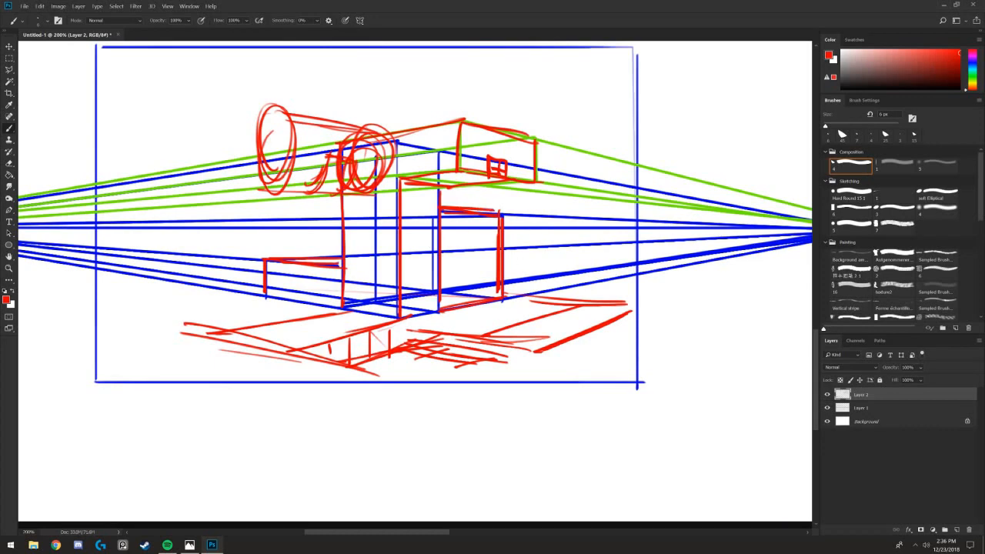
- Erase the blue and green perspective lines on both sides of the building inside the picture frame
key(ctrl+minus)
key(ctrl+plus)
mouse_move(371, 204)
mouse_down()
mouse_move(353, 237)
mouse_move(363, 255)
mouse_up()
key(e)
drag(684, 222, 679, 311)
mouse_move(606, 211)
mouse_down()
mouse_move(608, 332)
mouse_move(576, 249)
mouse_move(540, 283)
mouse_move(521, 277)
mouse_move(544, 190)
mouse_move(587, 310)
mouse_move(551, 284)
mouse_up()
mouse_move(329, 269)
mouse_down()
mouse_move(297, 270)
mouse_move(220, 231)
mouse_move(234, 334)
mouse_move(239, 284)
mouse_move(220, 249)
mouse_move(213, 334)
mouse_move(165, 246)
mouse_move(123, 269)
mouse_move(112, 314)
mouse_move(154, 206)
mouse_move(190, 332)
mouse_move(291, 287)
mouse_up()
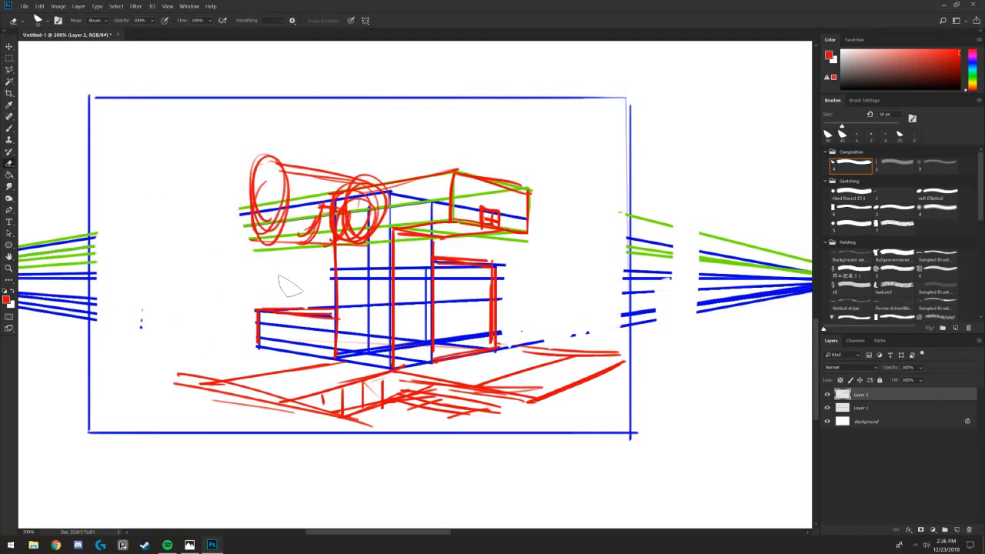
- Reduce the eraser to 25 px and clean leftover construction lines around the cylinder and along the frame's left edge
key(bracketleft)
key(bracketleft)
mouse_move(297, 227)
mouse_down()
mouse_move(307, 207)
mouse_move(300, 189)
mouse_move(291, 204)
mouse_move(269, 198)
mouse_move(257, 222)
mouse_up()
key(bracketleft)
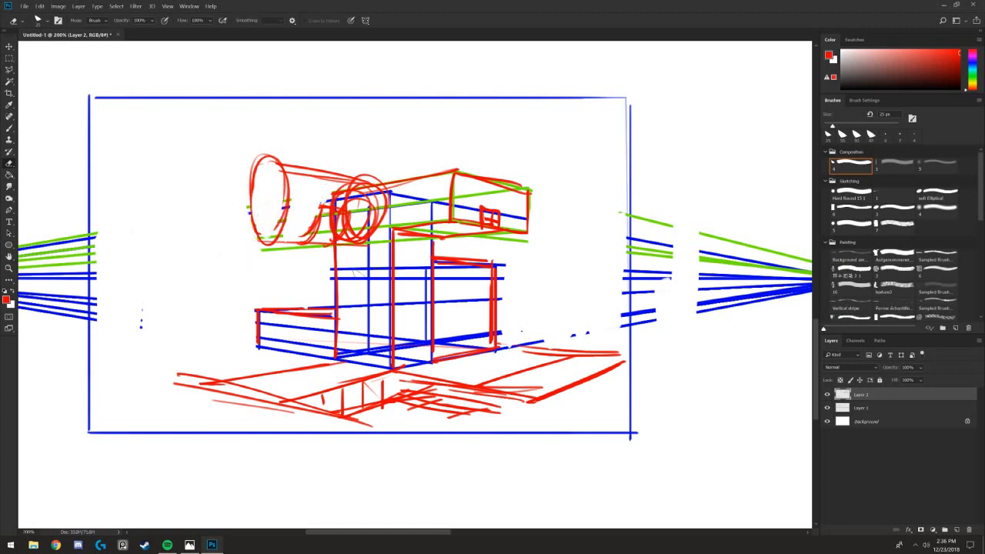
drag(312, 252, 266, 253)
drag(141, 321, 139, 315)
drag(98, 209, 116, 346)
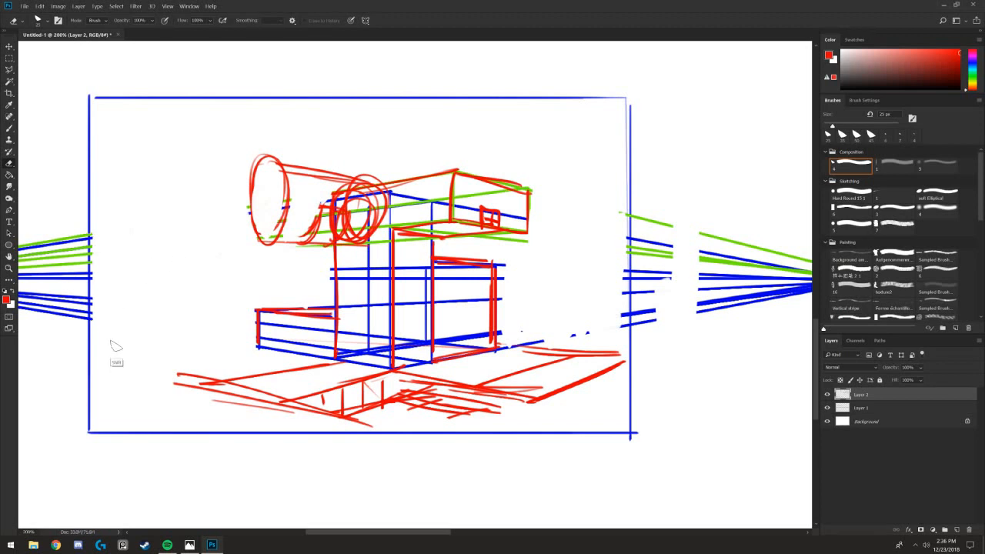
drag(97, 228, 110, 354)
mouse_move(192, 368)
mouse_down()
mouse_move(159, 380)
mouse_move(190, 373)
mouse_up()
- Erase the construction lines inside the overhanging box, the tower and the right block
drag(510, 215, 400, 199)
key(bracketright)
mouse_move(419, 261)
mouse_down()
mouse_move(419, 275)
mouse_move(413, 267)
mouse_move(373, 315)
mouse_move(376, 267)
mouse_move(359, 314)
mouse_move(343, 278)
mouse_up()
mouse_move(482, 288)
mouse_down()
mouse_move(471, 313)
mouse_move(445, 306)
mouse_move(471, 338)
mouse_up()
- Return to the brush, retrace the ground platform's edges in red, and sketch a small box at its far right
key(b)
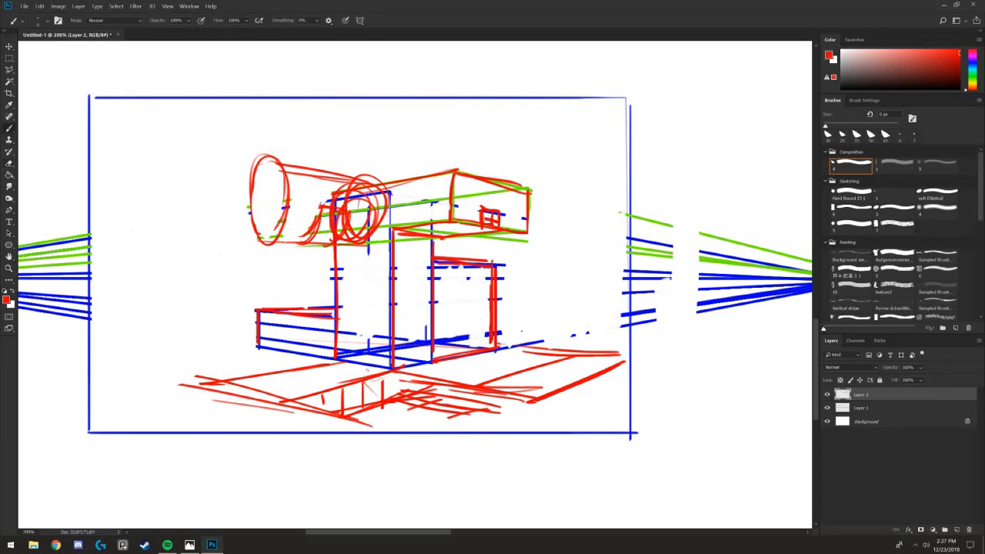
drag(515, 408, 613, 364)
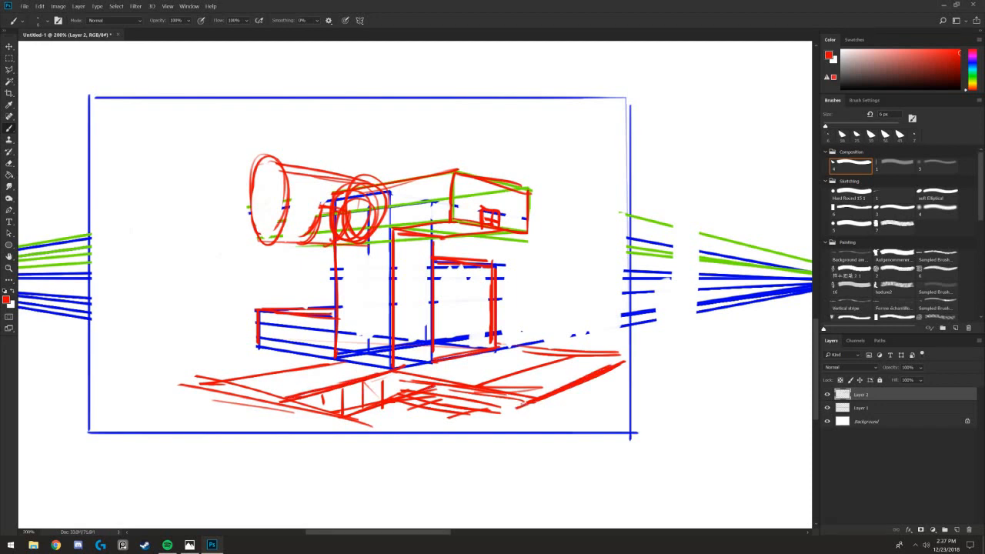
mouse_move(535, 348)
mouse_down()
mouse_move(606, 358)
mouse_move(578, 314)
mouse_move(539, 346)
mouse_up()
mouse_move(546, 349)
mouse_down()
mouse_move(577, 342)
mouse_move(528, 323)
mouse_move(535, 345)
mouse_move(572, 317)
mouse_move(527, 322)
mouse_up()
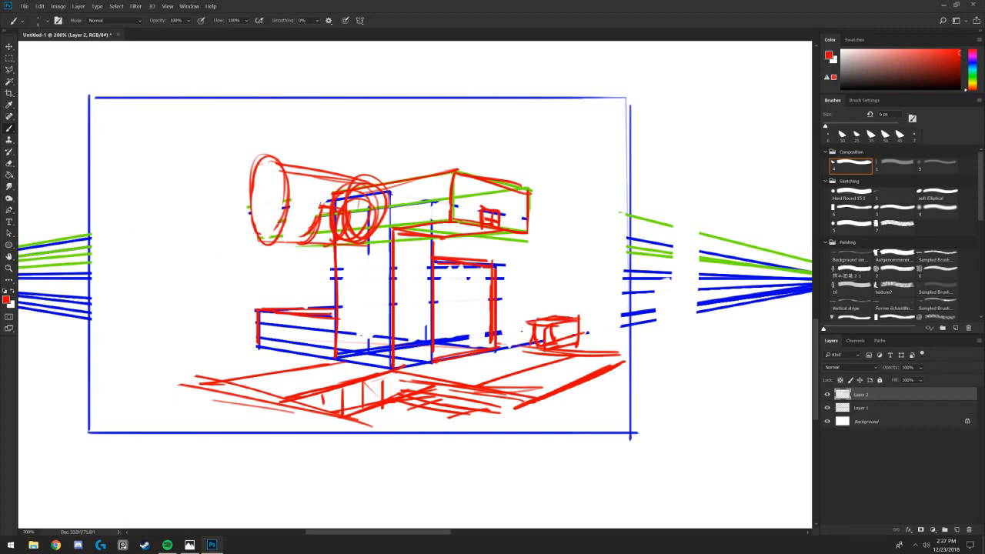
- Add inner ellipses to the cylinder's outer end and a second vertical beside the overhanging box's near corner
mouse_move(306, 344)
mouse_down()
mouse_move(291, 359)
mouse_move(310, 288)
mouse_move(319, 315)
mouse_up()
drag(256, 216, 263, 241)
mouse_move(285, 134)
mouse_down()
mouse_move(251, 223)
mouse_move(277, 209)
mouse_move(266, 211)
mouse_move(275, 182)
mouse_up()
key(ctrl+z)
drag(460, 146, 458, 193)
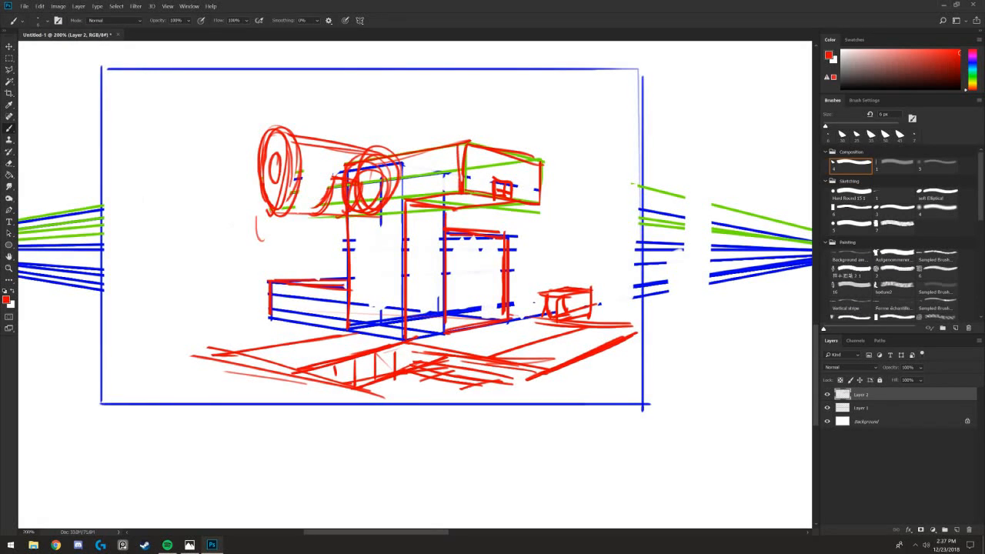
- Draw verticals on the right block's face, reinforce the left block's outer edge, and add a short vertical above the overhang's roof corner
mouse_move(482, 239)
mouse_down()
mouse_move(480, 335)
mouse_move(473, 319)
mouse_up()
mouse_move(268, 279)
mouse_down()
mouse_move(263, 315)
mouse_move(326, 330)
mouse_up()
key(ctrl+minus)
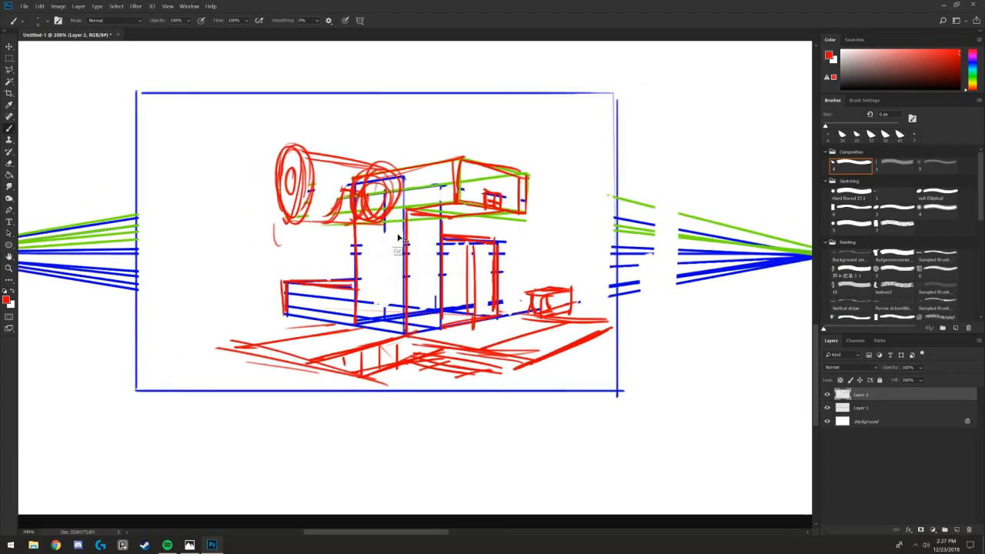
key(ctrl+plus)
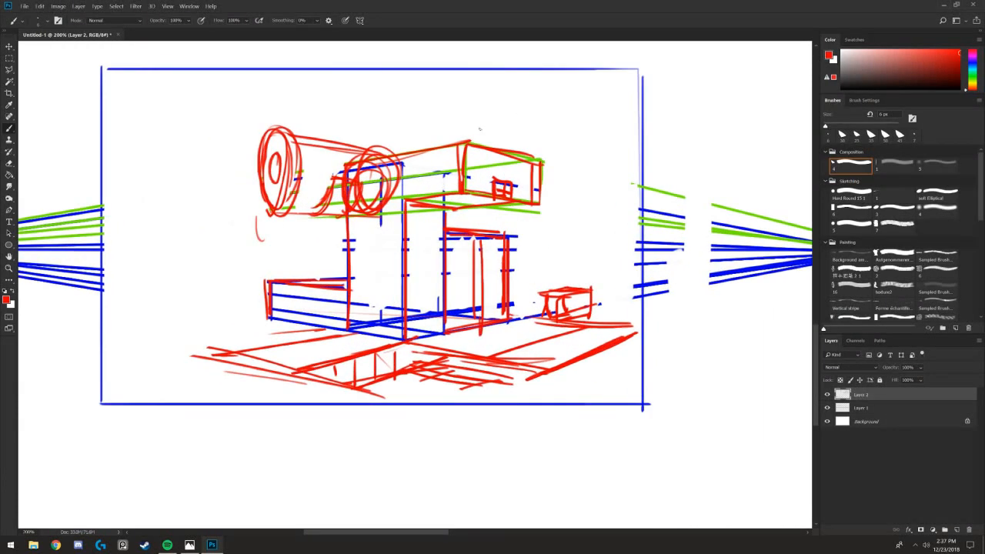
drag(476, 94, 474, 148)
key(ctrl+minus)
mouse_move(511, 334)
mouse_down()
mouse_move(301, 190)
mouse_move(280, 154)
mouse_up()
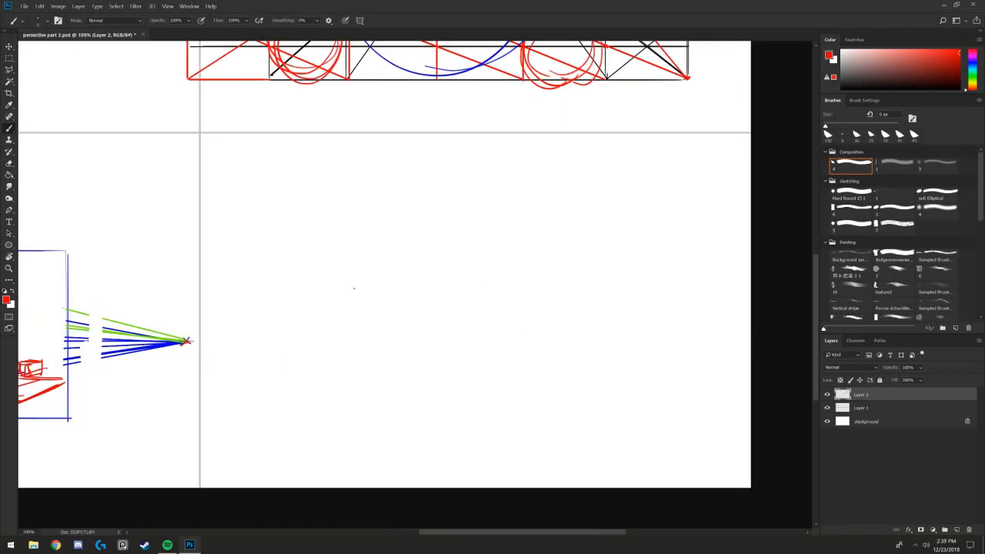
mouse_move(374, 262)
mouse_down()
mouse_move(415, 330)
mouse_move(397, 278)
mouse_up()
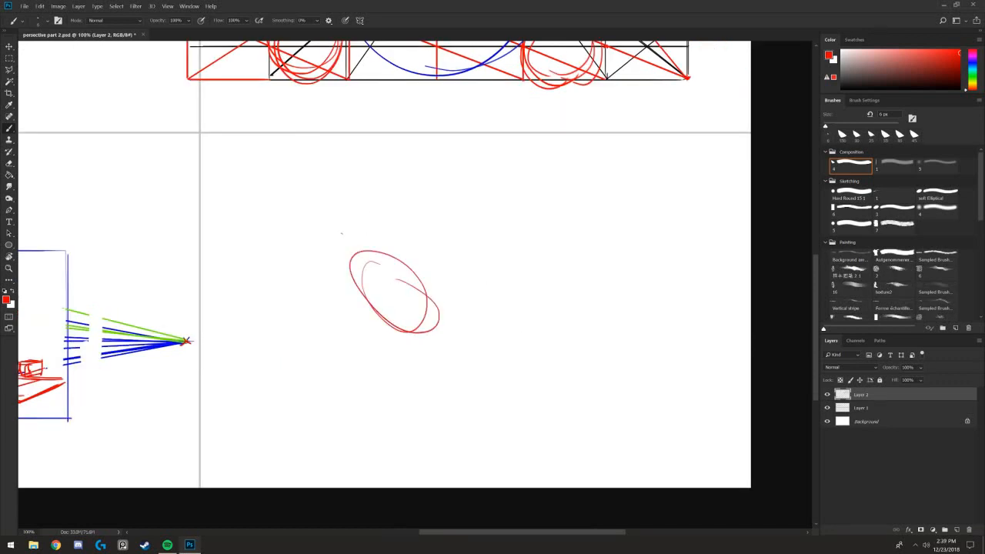
mouse_move(427, 327)
mouse_down()
mouse_move(500, 304)
mouse_move(447, 292)
mouse_up()
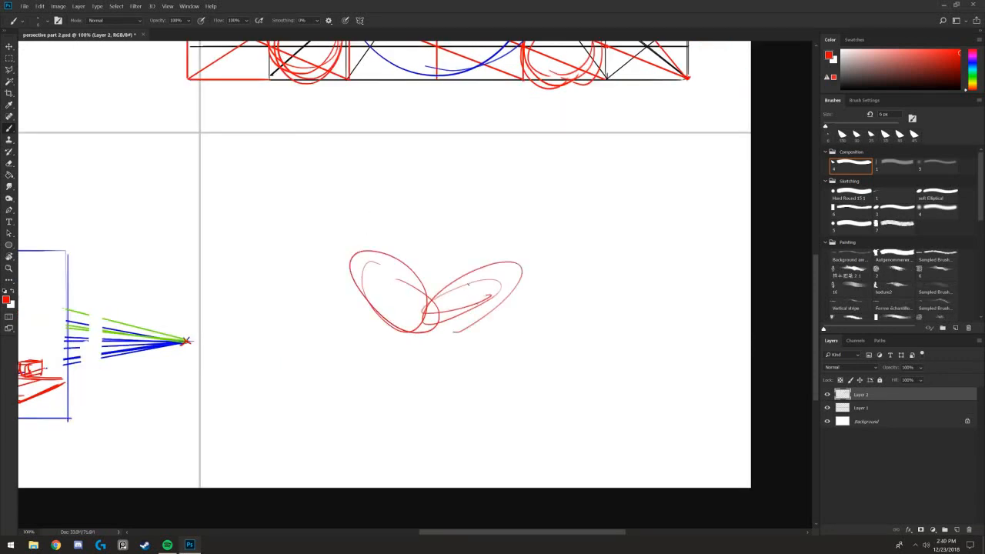
key(ctrl+z)
key(ctrl+z)
- Sketch a figure's curved torso, round pelvis and thighs in red on the empty canvas below the car, with one knee bent outward
mouse_move(390, 208)
mouse_down()
mouse_move(415, 286)
mouse_move(532, 344)
mouse_up()
mouse_move(427, 300)
mouse_down()
mouse_move(520, 308)
mouse_move(437, 310)
mouse_move(435, 400)
mouse_up()
drag(427, 309, 420, 373)
drag(541, 342, 501, 385)
drag(515, 355, 483, 423)
- Sketch the figure's lower legs and feet, and close the contours of the bent leg
mouse_move(406, 384)
mouse_down()
mouse_move(397, 451)
mouse_move(406, 437)
mouse_move(412, 469)
mouse_up()
drag(500, 426, 508, 455)
drag(475, 431, 504, 452)
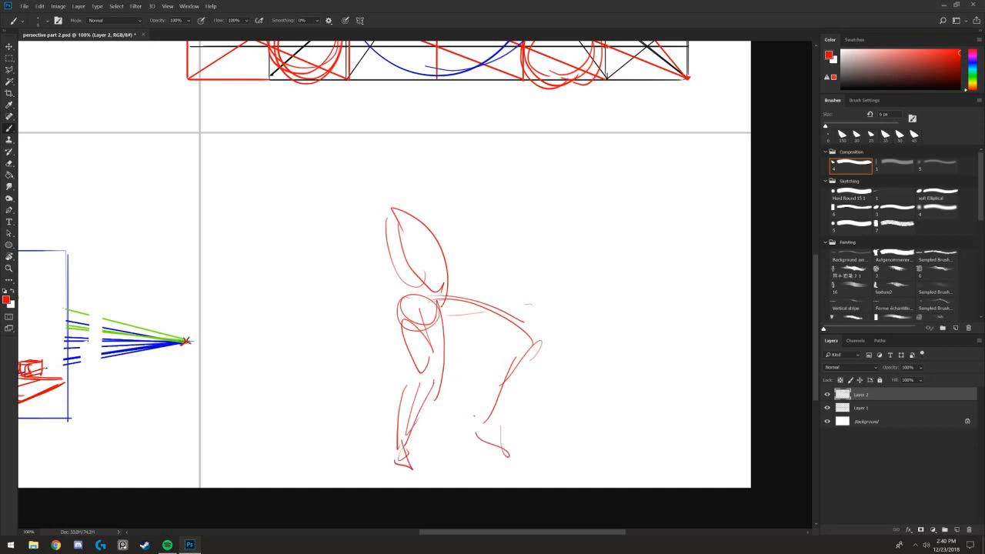
drag(507, 358, 475, 416)
drag(449, 326, 508, 351)
drag(442, 333, 461, 347)
- Add the figure's shoulders and chest contours, and draw an oval head above them
drag(391, 202, 373, 243)
drag(393, 204, 432, 238)
drag(377, 223, 433, 231)
mouse_move(358, 192)
mouse_down()
mouse_move(374, 206)
mouse_move(348, 205)
mouse_move(377, 213)
mouse_move(361, 202)
mouse_up()
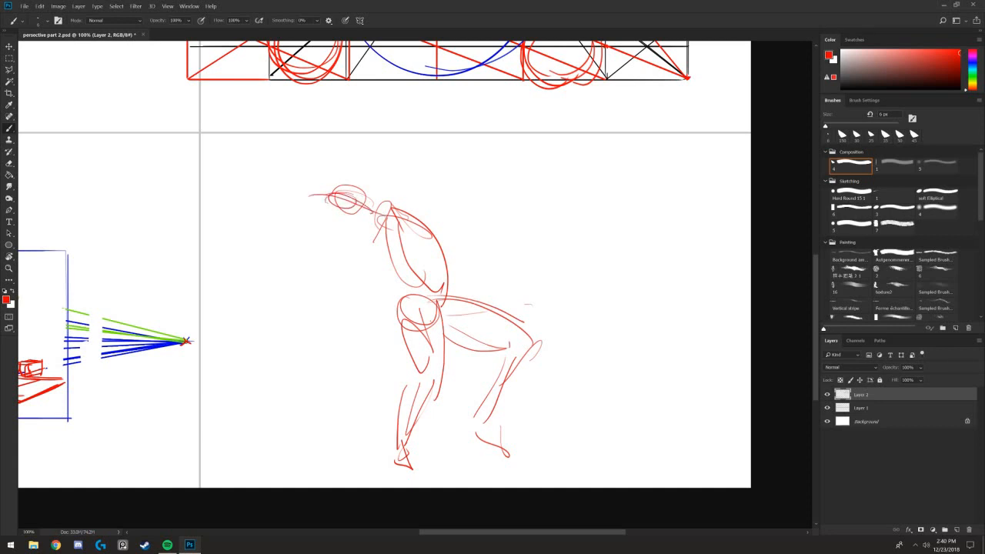
mouse_move(389, 147)
mouse_down()
mouse_move(387, 194)
mouse_move(374, 193)
mouse_move(423, 218)
mouse_move(361, 231)
mouse_up()
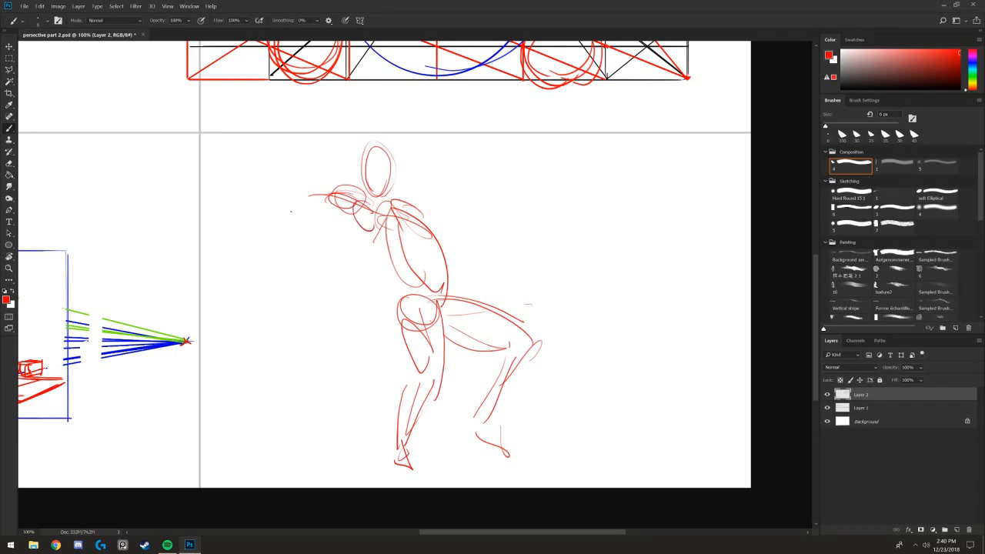
- Sketch the figure's two outstretched arms, each bent at the elbow with the forearm raised
mouse_move(337, 198)
mouse_down()
mouse_move(297, 229)
mouse_move(286, 218)
mouse_up()
mouse_move(234, 184)
mouse_down()
mouse_move(292, 224)
mouse_move(294, 237)
mouse_up()
mouse_move(240, 202)
mouse_down()
mouse_move(311, 227)
mouse_move(361, 196)
mouse_up()
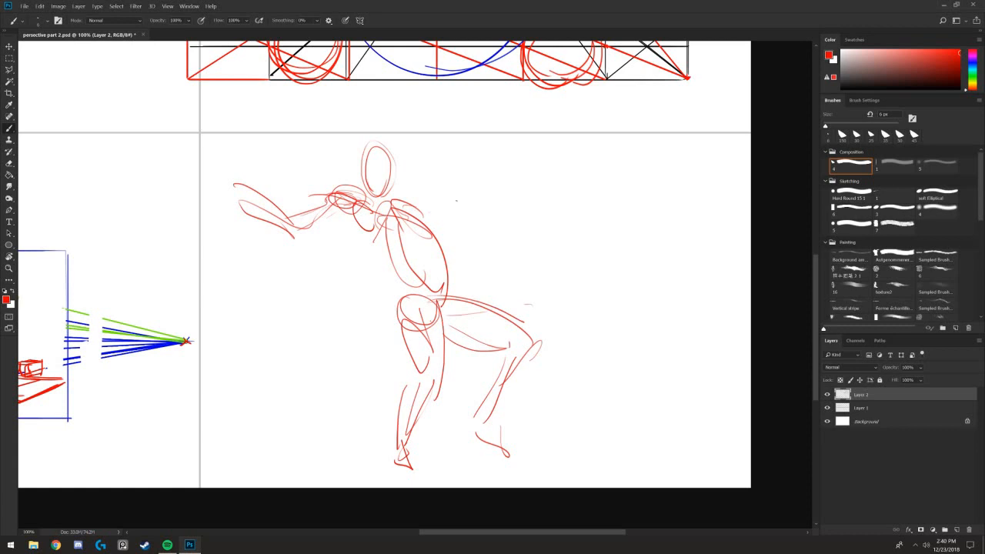
mouse_move(451, 224)
mouse_down()
mouse_move(489, 177)
mouse_move(472, 191)
mouse_move(507, 174)
mouse_up()
mouse_move(457, 211)
mouse_down()
mouse_move(422, 202)
mouse_move(431, 215)
mouse_up()
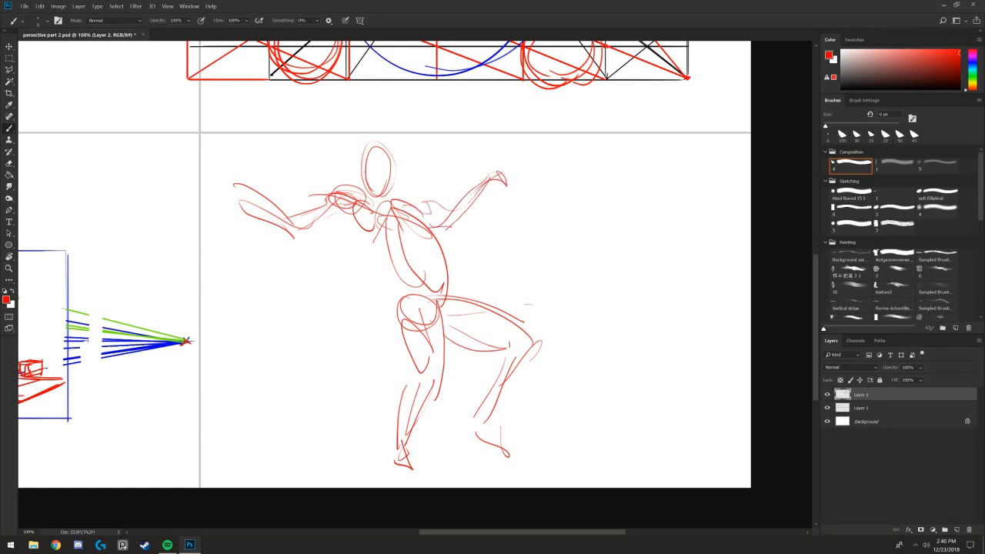
- Switch the brush to the blue from the perspective lines and block in the figure's torso as an angular box
drag(383, 158, 357, 206)
alt+click(163, 344)
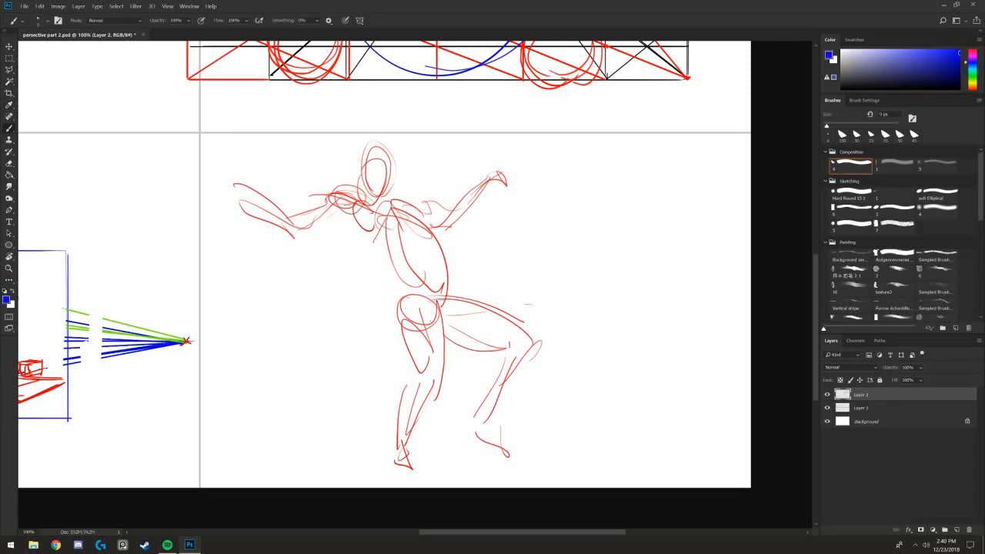
mouse_move(433, 204)
mouse_down()
mouse_move(459, 283)
mouse_move(404, 282)
mouse_up()
drag(408, 285, 391, 214)
mouse_move(395, 197)
mouse_down()
mouse_move(436, 217)
mouse_move(352, 227)
mouse_move(381, 297)
mouse_move(445, 364)
mouse_move(447, 383)
mouse_move(401, 384)
mouse_up()
- Draw a blue box around the pelvis and thigh of the figure's standing leg, closed off at the knee
drag(403, 382, 443, 367)
mouse_move(410, 303)
mouse_down()
mouse_move(421, 367)
mouse_move(442, 308)
mouse_up()
drag(400, 299, 402, 382)
drag(398, 334, 400, 380)
drag(448, 376, 448, 380)
- Construct the bent leg's lower part as a slanted blue box and outline its foot
drag(530, 354, 484, 434)
mouse_move(505, 344)
mouse_down()
mouse_move(531, 355)
mouse_move(460, 416)
mouse_move(481, 434)
mouse_up()
mouse_move(530, 353)
mouse_down()
mouse_move(493, 425)
mouse_move(517, 467)
mouse_up()
drag(517, 467, 497, 471)
drag(465, 427, 470, 436)
drag(480, 431, 487, 448)
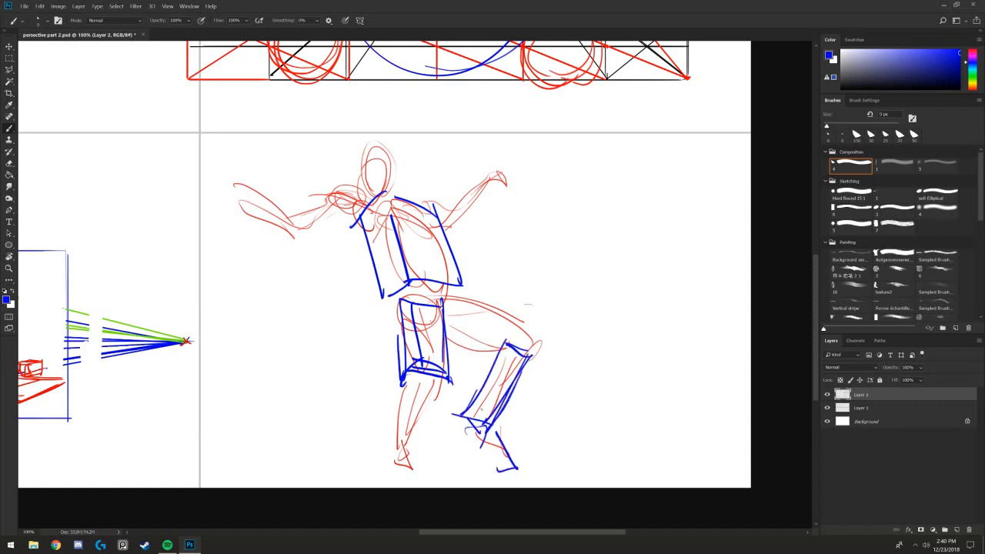
- Block in the shoulder, upper arm and forearm of the arm on the side away from the bent knee
mouse_move(357, 185)
mouse_down()
mouse_move(374, 211)
mouse_move(326, 193)
mouse_up()
mouse_move(328, 194)
mouse_down()
mouse_move(334, 217)
mouse_move(359, 210)
mouse_move(298, 216)
mouse_up()
drag(330, 195, 340, 220)
mouse_move(328, 200)
mouse_down()
mouse_move(297, 207)
mouse_move(322, 237)
mouse_move(299, 235)
mouse_up()
mouse_move(295, 203)
mouse_down()
mouse_move(287, 230)
mouse_move(311, 241)
mouse_move(286, 243)
mouse_move(240, 182)
mouse_up()
mouse_move(240, 178)
mouse_down()
mouse_move(237, 206)
mouse_move(293, 227)
mouse_up()
- Enclose the figure's oval head in a tilted blue box and connect it to the neck
mouse_move(394, 146)
mouse_down()
mouse_move(400, 183)
mouse_move(397, 150)
mouse_move(369, 177)
mouse_up()
drag(377, 175, 400, 183)
drag(367, 134, 365, 193)
mouse_move(398, 181)
mouse_down()
mouse_move(383, 196)
mouse_move(360, 191)
mouse_up()
drag(360, 179, 367, 190)
- Draw blue boxes over the forearm and hand of the arm above the bent knee
mouse_move(491, 184)
mouse_down()
mouse_move(454, 229)
mouse_move(491, 189)
mouse_up()
drag(466, 185, 442, 230)
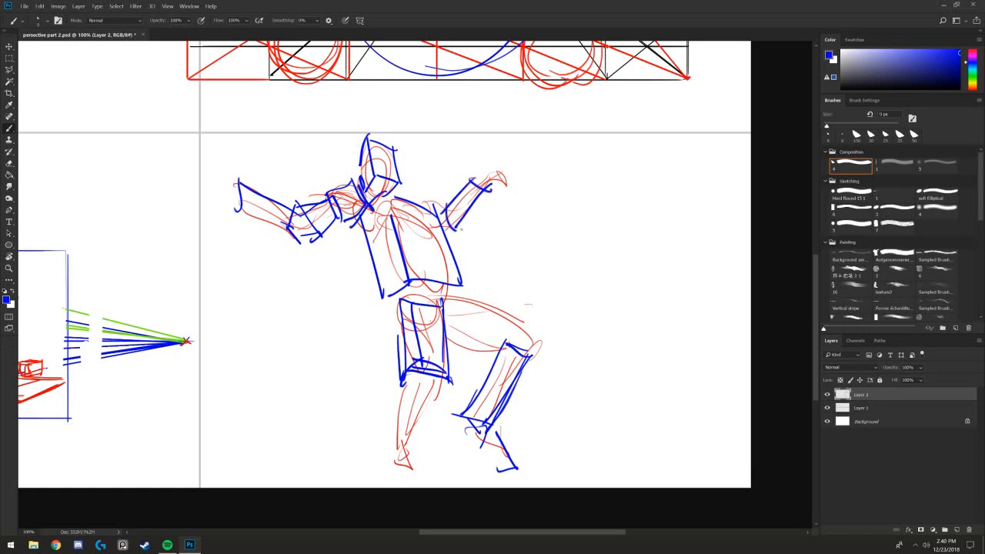
drag(480, 169, 511, 175)
drag(512, 176, 513, 193)
- Block in the standing leg's lower part down to the ankle with blue contours
drag(437, 383, 394, 459)
mouse_move(399, 387)
mouse_down()
mouse_move(388, 450)
mouse_move(420, 447)
mouse_up()
drag(402, 383, 442, 387)
drag(400, 383, 391, 449)
drag(421, 422, 398, 459)
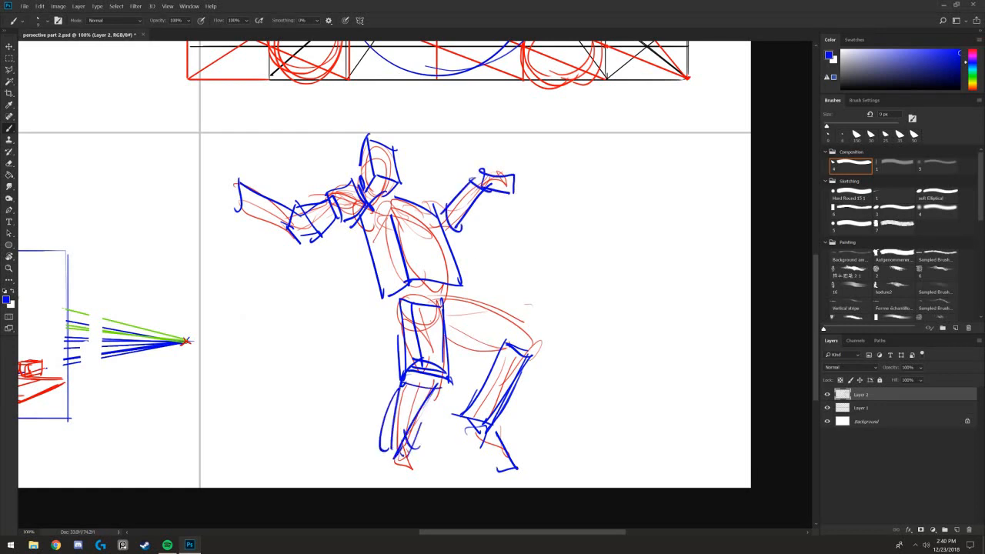
- Sketch the oval head and rounded chest of a smaller second figure in blue on the empty area beside the first
drag(445, 333, 361, 341)
key(ctrl+plus)
drag(541, 276, 428, 279)
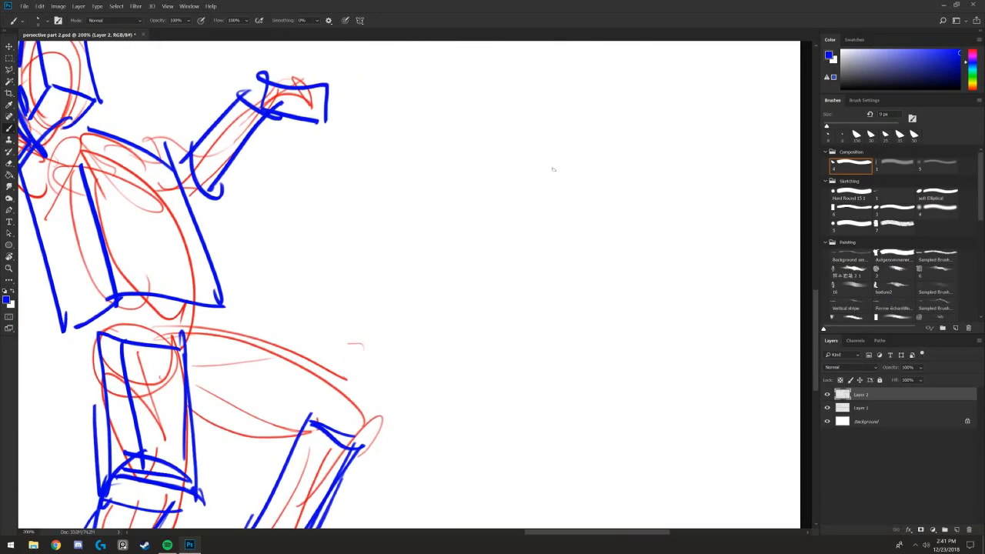
mouse_move(590, 177)
mouse_down()
mouse_move(573, 223)
mouse_move(592, 165)
mouse_move(567, 224)
mouse_move(620, 262)
mouse_up()
drag(612, 233, 506, 235)
key(ctrl+alt+z)
key(ctrl+alt+z)
drag(579, 221, 547, 286)
drag(530, 228, 551, 281)
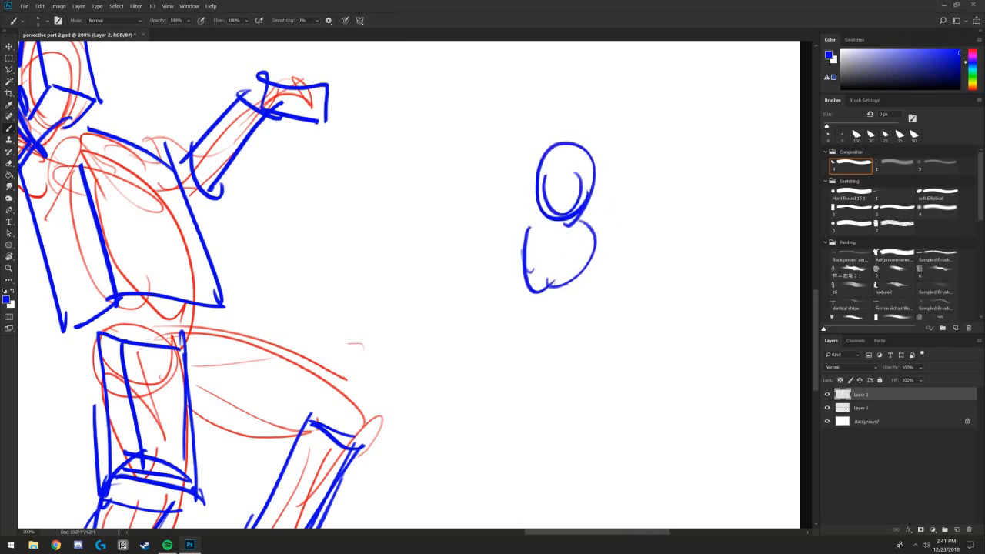
drag(575, 217, 548, 297)
mouse_move(529, 220)
mouse_down()
mouse_move(548, 314)
mouse_move(586, 284)
mouse_up()
- Add the small figure's hips and two short, foreshortened legs ending in feet, as seen from above
mouse_move(600, 235)
mouse_down()
mouse_move(592, 291)
mouse_move(568, 345)
mouse_up()
drag(594, 311, 561, 360)
drag(541, 327, 573, 370)
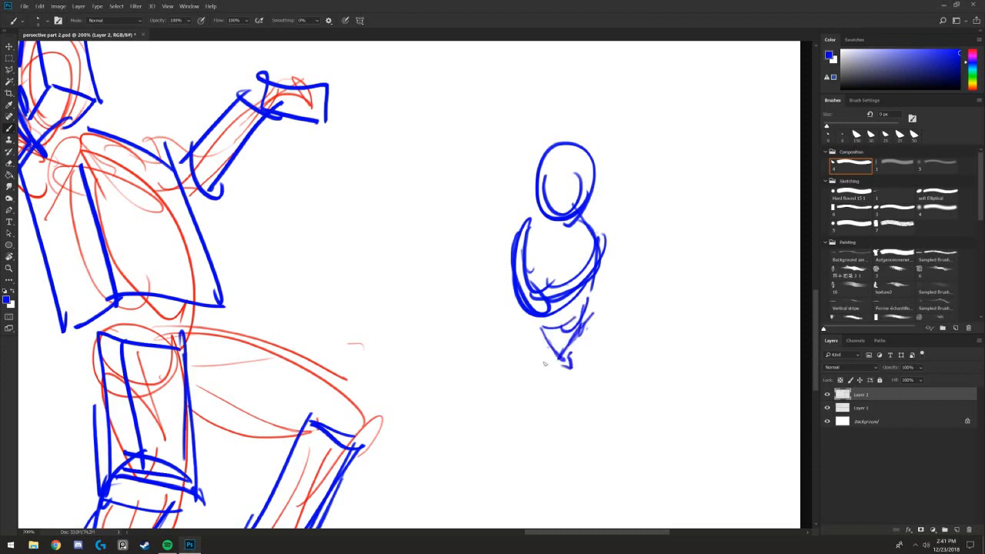
drag(513, 305, 480, 366)
mouse_move(481, 371)
mouse_down()
mouse_move(539, 327)
mouse_move(480, 357)
mouse_up()
mouse_move(509, 308)
mouse_down()
mouse_move(479, 372)
mouse_move(514, 380)
mouse_move(511, 366)
mouse_up()
drag(497, 371, 511, 384)
drag(514, 358, 505, 388)
drag(511, 382, 496, 400)
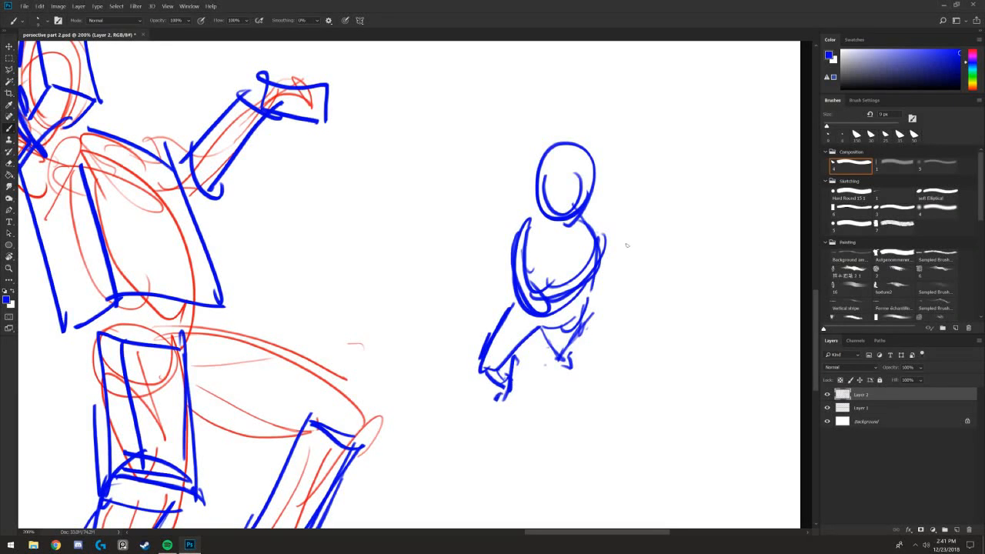
- Sketch the small figure's lowered arm and hand along the side of its torso
drag(620, 258, 650, 284)
key(ctrl+alt+z)
drag(612, 248, 594, 289)
drag(610, 280, 598, 324)
drag(608, 313, 590, 327)
drag(600, 322, 602, 335)
- Draw the small figure's raised arm with a rounded shoulder, upper arm and forearm reaching above the head
drag(511, 201, 514, 221)
drag(487, 214, 505, 230)
drag(467, 218, 499, 293)
mouse_move(538, 284)
mouse_down()
mouse_move(550, 291)
mouse_move(537, 312)
mouse_up()
mouse_move(505, 218)
mouse_down()
mouse_move(547, 278)
mouse_move(499, 302)
mouse_move(499, 232)
mouse_up()
drag(510, 241, 497, 297)
drag(483, 222, 488, 274)
drag(520, 217, 508, 291)
drag(519, 200, 486, 283)
drag(504, 270, 491, 289)
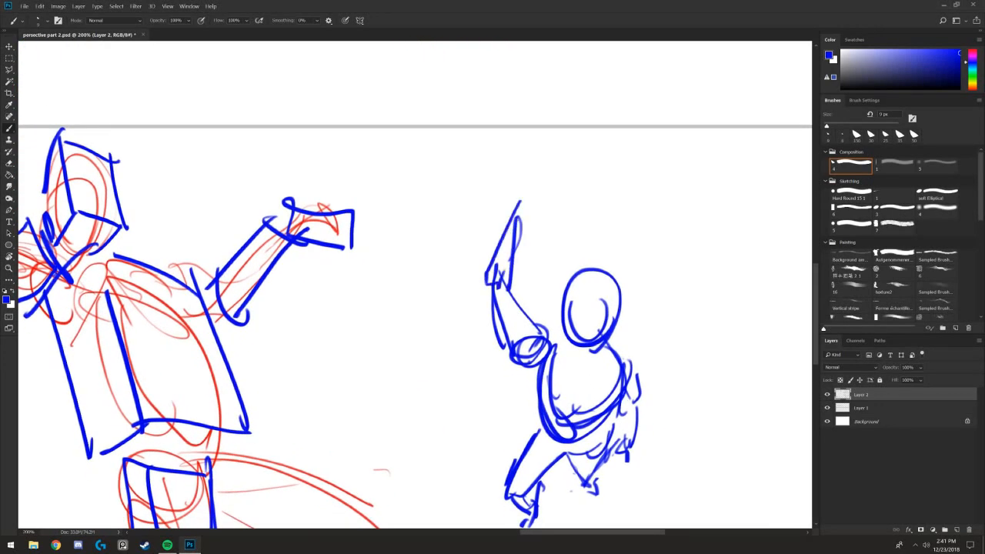
- Sketch the open hand at the end of the small figure's raised arm
drag(550, 193, 542, 209)
drag(531, 175, 498, 225)
drag(551, 203, 524, 222)
drag(551, 206, 497, 231)
drag(528, 185, 508, 212)
- Frame the small figure with a large four-sided outline in blue and red as the near face of a perspective box
mouse_move(549, 170)
mouse_down()
mouse_move(526, 220)
mouse_move(513, 352)
mouse_up()
scroll(415, 220, down, 5)
drag(536, 227, 373, 212)
drag(375, 214, 375, 336)
key(ctrl+z)
drag(522, 231, 511, 354)
drag(521, 225, 383, 209)
drag(367, 213, 369, 323)
drag(531, 359, 358, 339)
- Draw red edges converging downward from the frame's corners and outline a small far face around the figure's feet
mouse_move(517, 236)
mouse_down()
mouse_move(461, 375)
mouse_move(464, 397)
mouse_up()
mouse_move(461, 358)
mouse_down()
mouse_move(416, 360)
mouse_move(420, 396)
mouse_up()
drag(420, 396, 464, 393)
drag(511, 359, 462, 396)
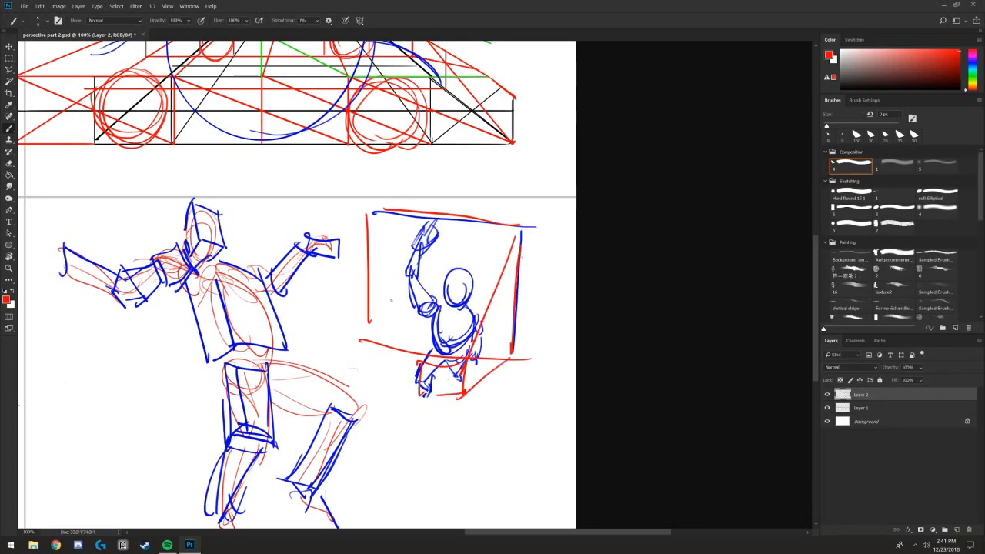
drag(365, 213, 408, 357)
drag(363, 330, 416, 397)
drag(417, 362, 454, 366)
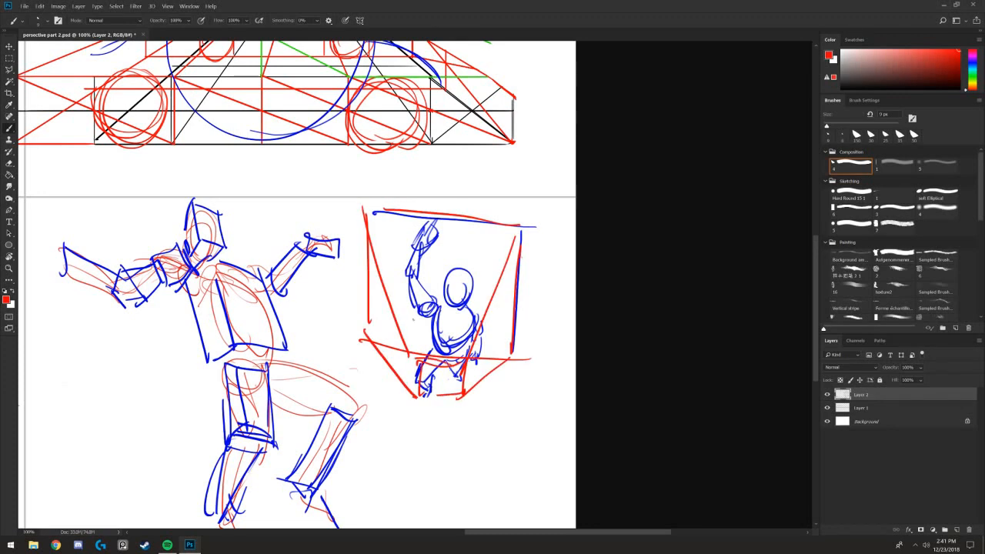
- Construct a red box over the small figure's torso, tapering toward the hips
key(ctrl+plus)
drag(528, 325, 531, 380)
mouse_move(440, 327)
mouse_down()
mouse_move(540, 340)
mouse_move(443, 391)
mouse_up()
drag(527, 365, 514, 377)
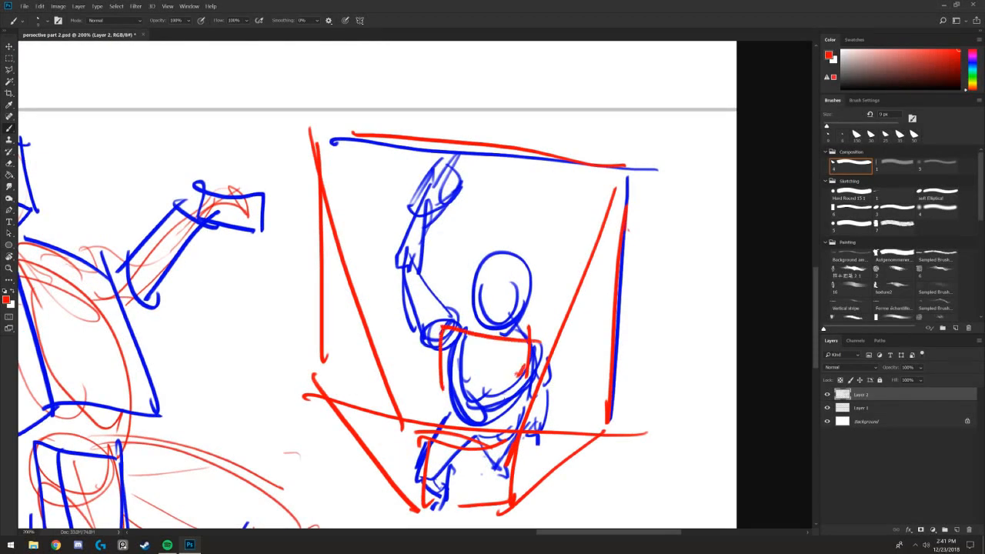
mouse_move(442, 385)
mouse_down()
mouse_move(523, 383)
mouse_move(505, 427)
mouse_move(461, 425)
mouse_up()
drag(461, 425, 510, 414)
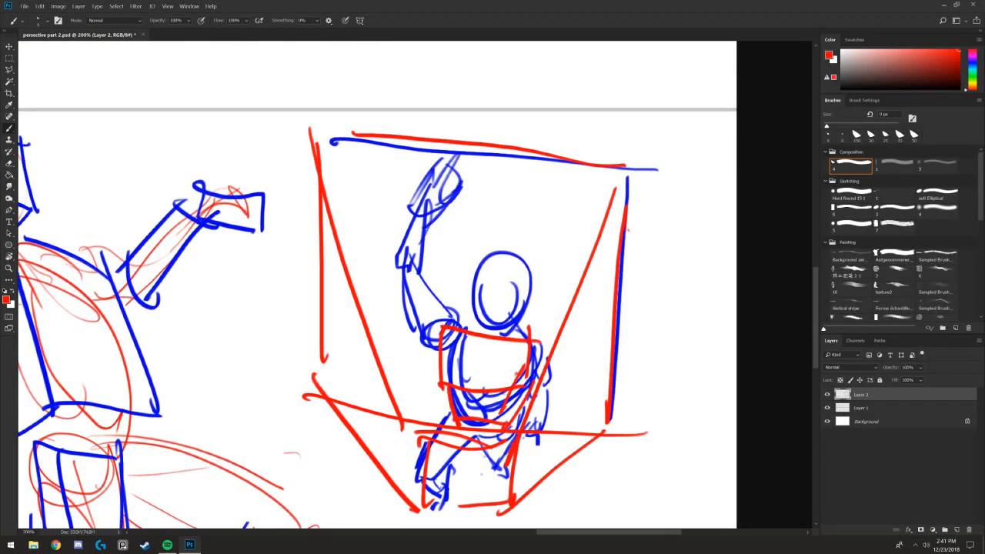
- Block in the upper arm and elbow of the small figure's raised arm with red box segments
drag(413, 259, 452, 325)
drag(390, 266, 425, 347)
drag(422, 266, 423, 288)
mouse_move(394, 269)
mouse_down()
mouse_move(399, 289)
mouse_move(446, 323)
mouse_up()
drag(417, 292, 440, 337)
mouse_move(421, 258)
mouse_down()
mouse_move(440, 210)
mouse_move(419, 259)
mouse_up()
drag(417, 217, 437, 200)
- Extend the red box construction over the raised arm's forearm and hand
drag(393, 259, 428, 197)
drag(398, 260, 420, 251)
mouse_move(452, 181)
mouse_down()
mouse_move(460, 168)
mouse_move(443, 222)
mouse_up()
drag(418, 173, 471, 171)
mouse_move(420, 174)
mouse_down()
mouse_move(414, 207)
mouse_move(450, 224)
mouse_up()
drag(406, 209, 421, 220)
- Enclose the small figure's head in a red box with top and lower planes tapering toward the neck
drag(529, 263, 528, 311)
drag(464, 262, 526, 259)
drag(466, 264, 466, 303)
drag(524, 306, 469, 301)
mouse_move(471, 265)
mouse_down()
mouse_move(471, 292)
mouse_move(522, 263)
mouse_up()
mouse_move(528, 260)
mouse_down()
mouse_move(530, 296)
mouse_move(511, 338)
mouse_up()
drag(466, 299, 469, 338)
drag(478, 335, 515, 339)
drag(464, 367, 468, 244)
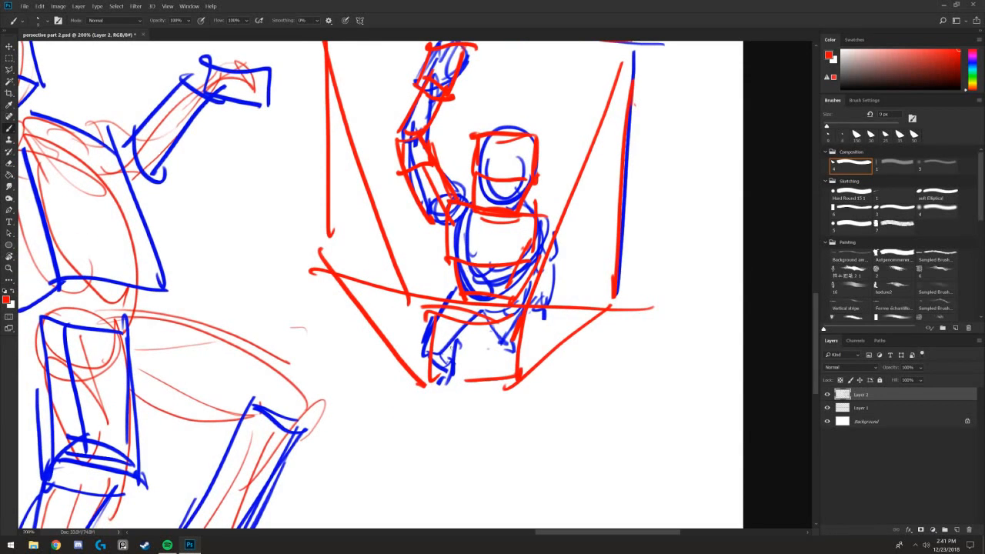
- Block in the small figure's forward leg and lowered arm with red box contours
drag(470, 316, 420, 374)
drag(407, 358, 396, 372)
drag(425, 324, 399, 369)
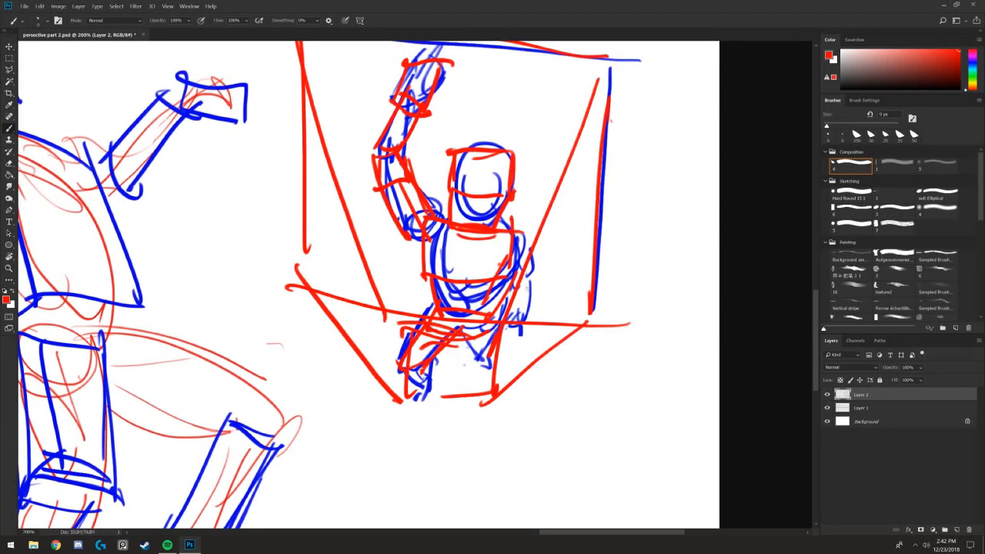
drag(528, 233, 521, 331)
drag(509, 278, 505, 314)
drag(508, 320, 534, 312)
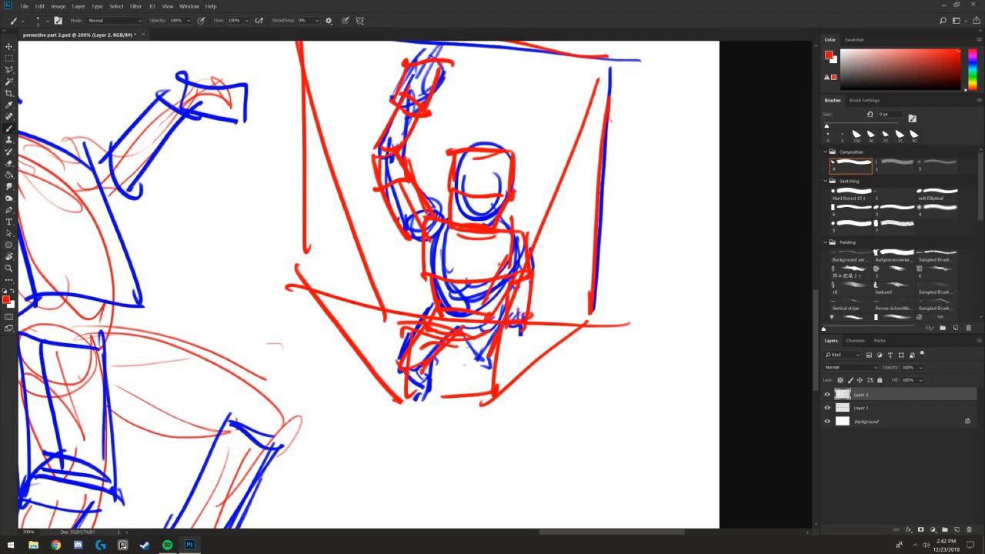
drag(433, 368, 415, 390)
- Examine the figure, car and treasure chest drawings across the canvas
key(ctrl+minus)
key(ctrl+minus)
mouse_move(268, 319)
mouse_down()
mouse_move(282, 343)
mouse_move(468, 297)
mouse_up()
mouse_move(369, 254)
mouse_down()
mouse_move(399, 295)
mouse_move(377, 214)
mouse_up()
key(ctrl+z)
mouse_move(348, 100)
mouse_down()
mouse_move(499, 331)
mouse_move(416, 327)
mouse_move(287, 248)
mouse_move(285, 133)
mouse_up()
drag(106, 280, 360, 365)
drag(387, 135, 468, 282)
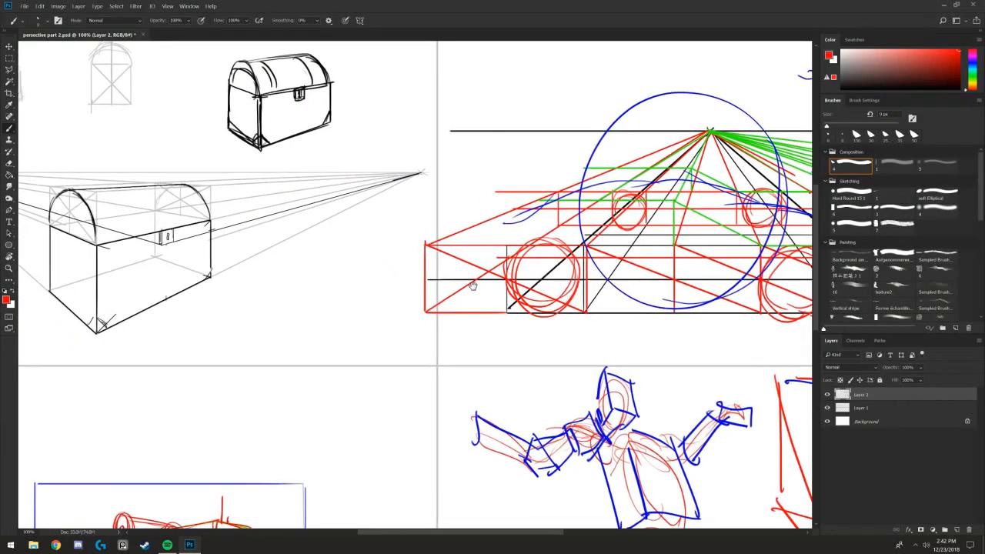